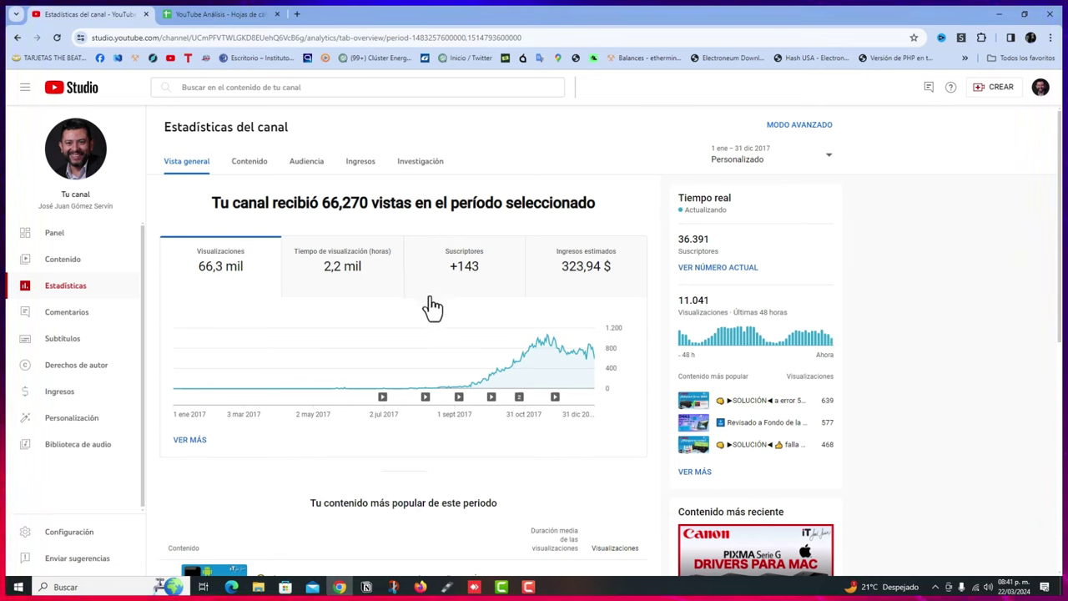
View the channel's estimated revenue chart for 2017, through its final days in December
mouse_move(431, 338)
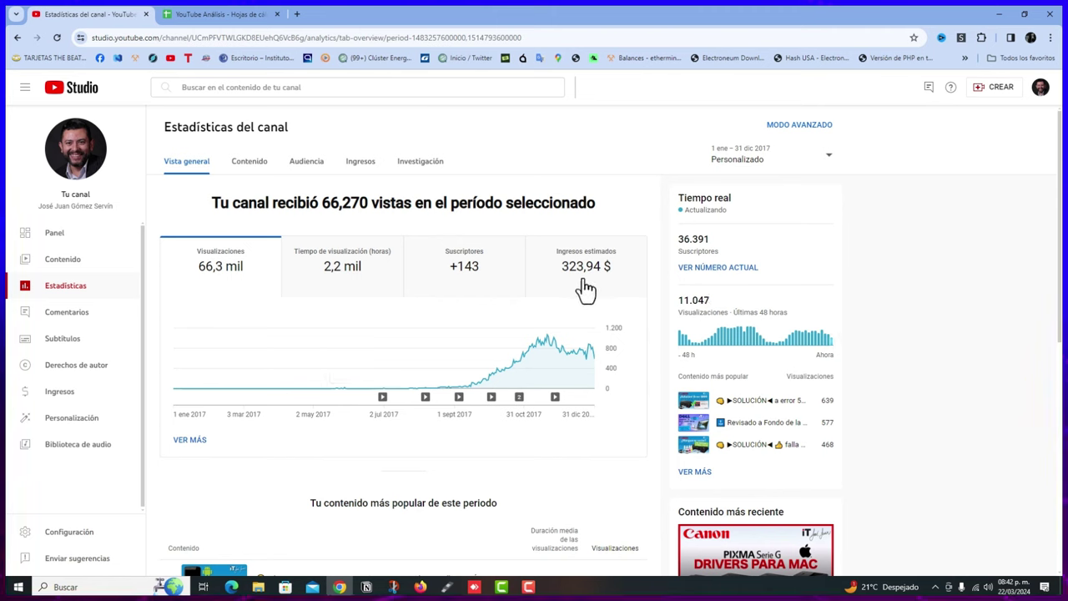
click(560, 294)
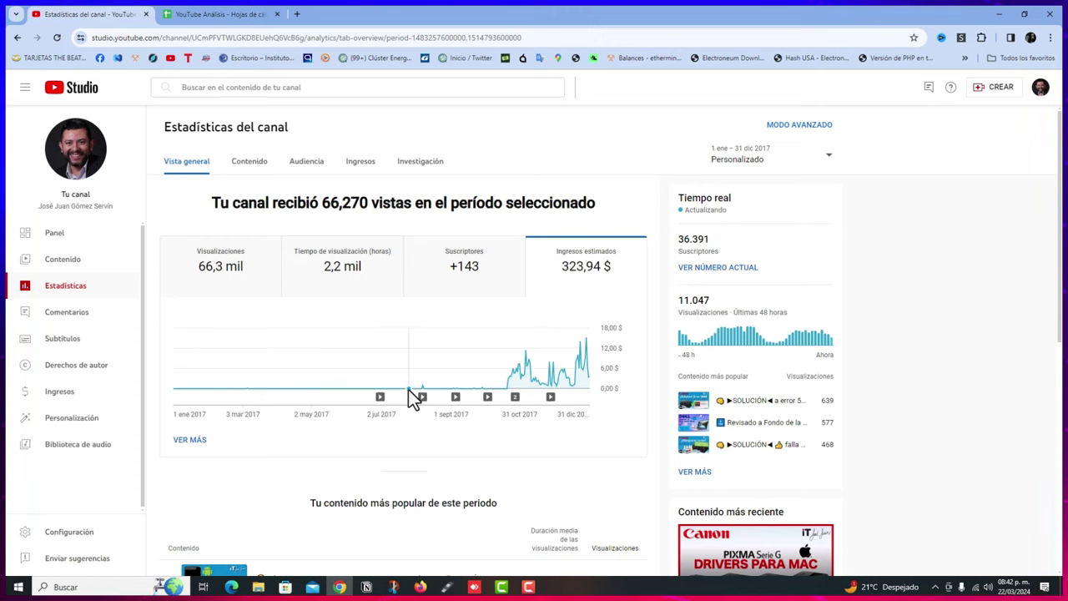
mouse_move(424, 388)
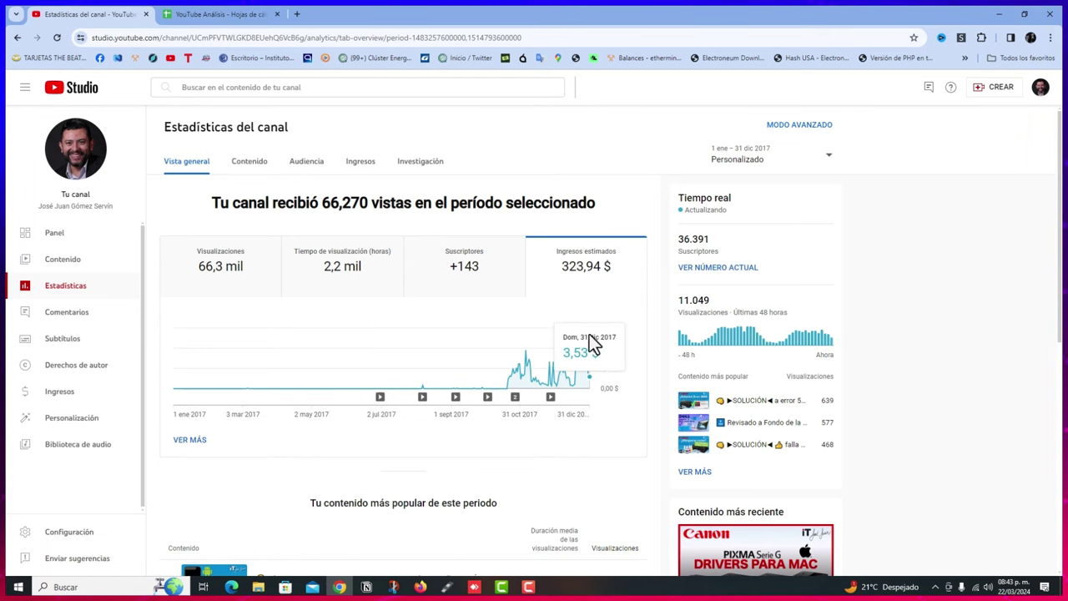
mouse_move(584, 345)
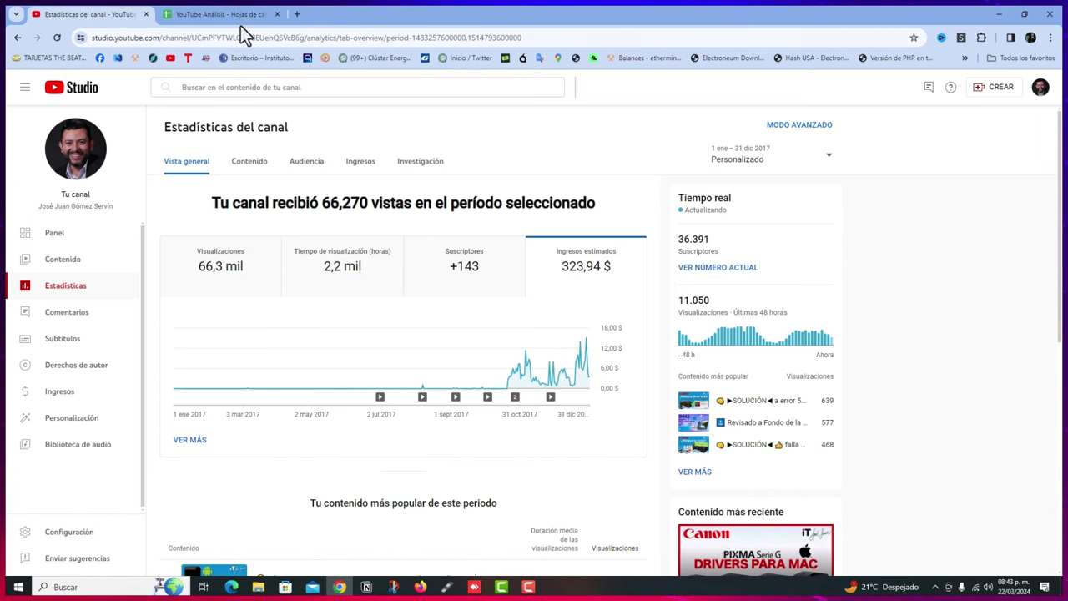
Open Google AdSense in a new browser tab and view the AdSense for YouTube earnings page
click(298, 14)
text(adse)
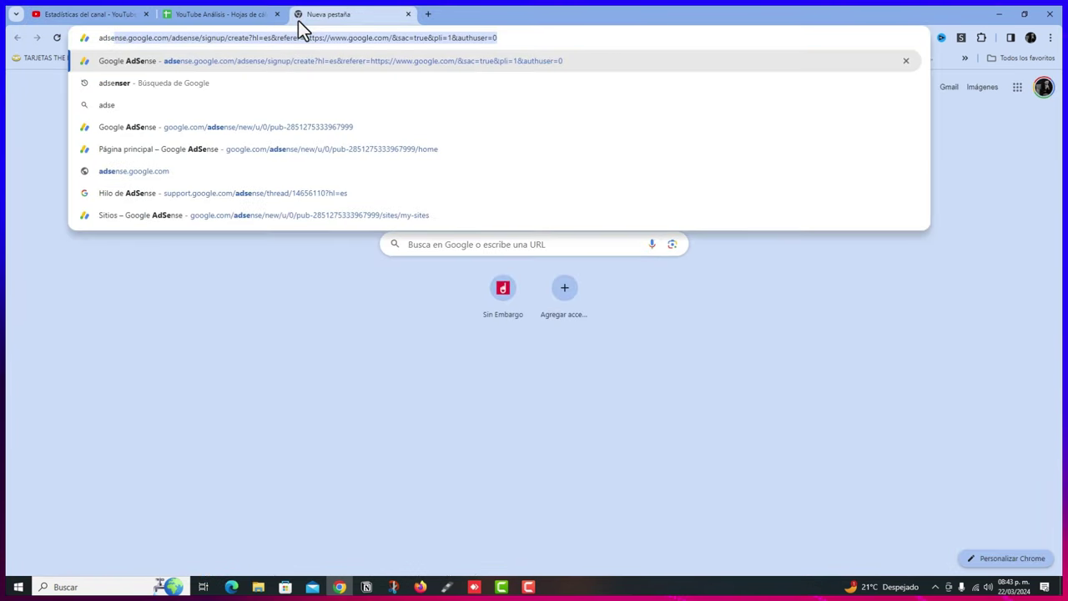
key(Return)
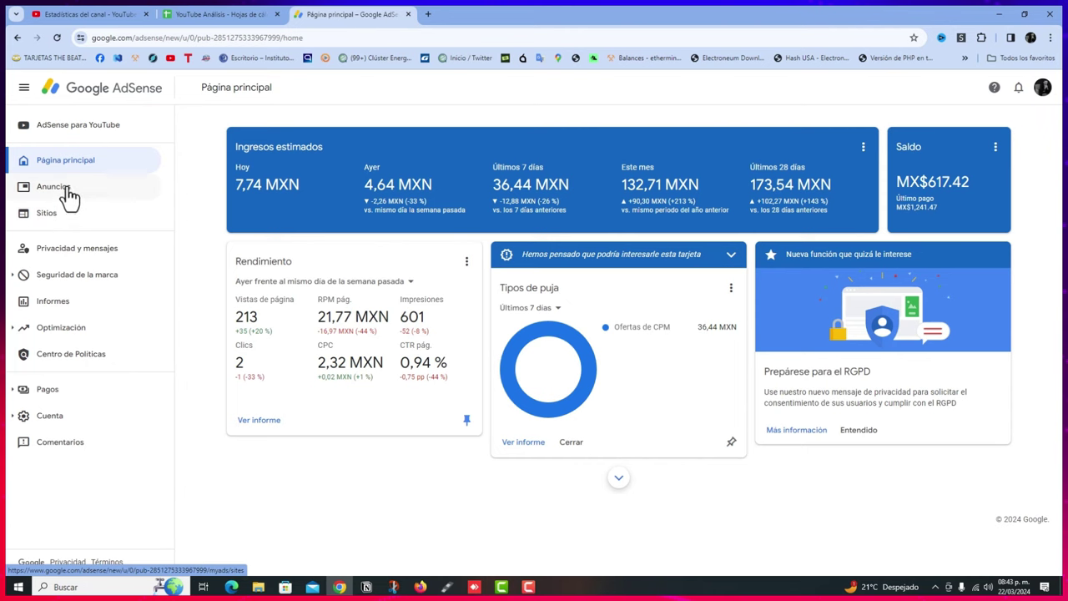
click(78, 124)
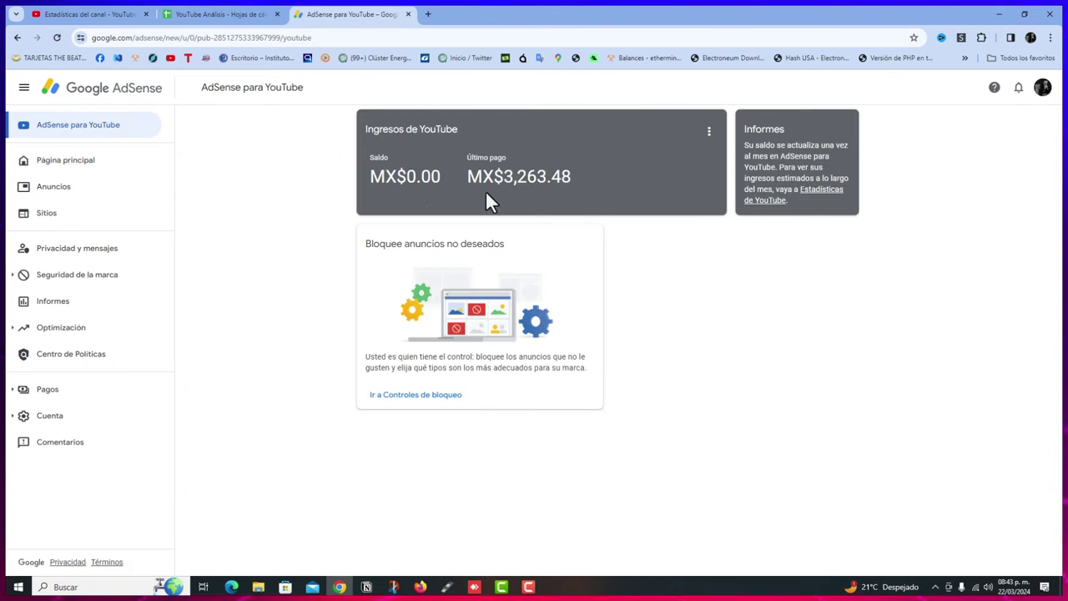
Return to the channel statistics in YouTube Studio and inspect the late December 2017 revenue on the chart
click(188, 16)
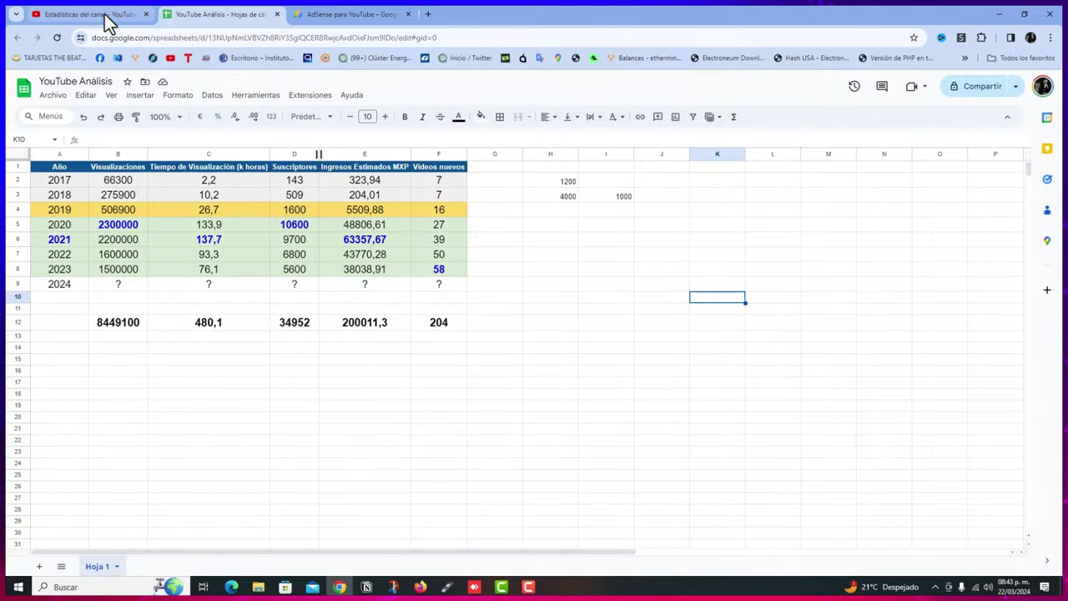
click(105, 15)
mouse_move(590, 369)
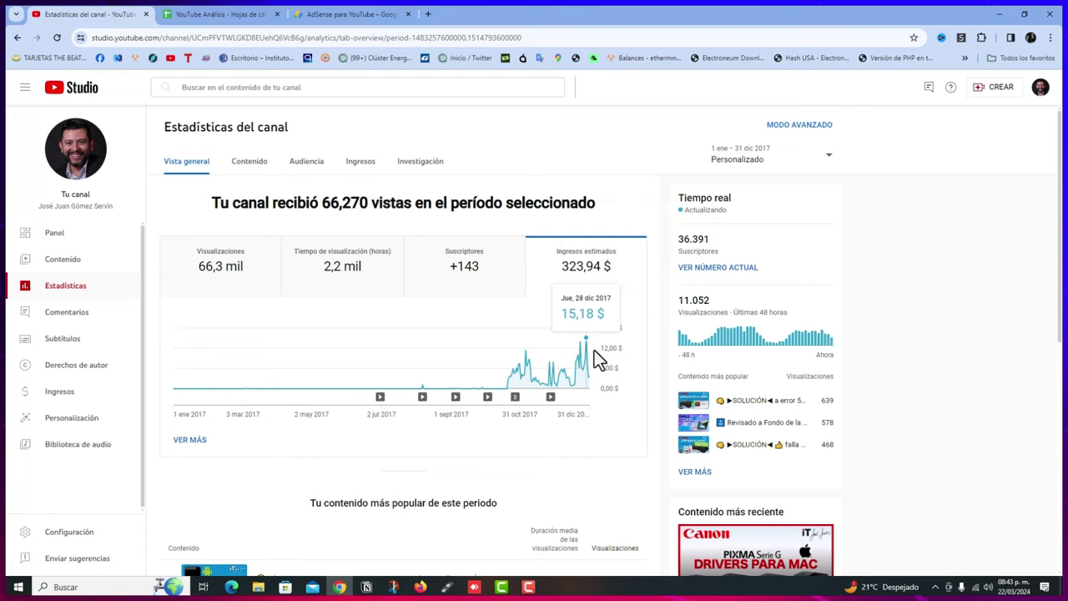
Set the custom statistics period to 1 January 2018 through 31 December 2018 and apply it
click(763, 158)
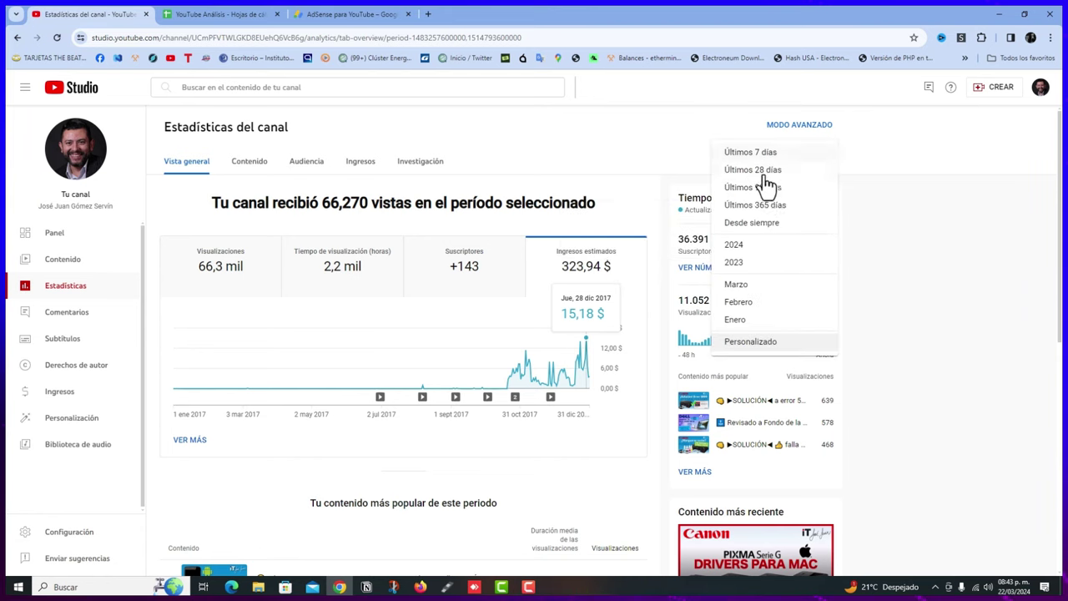
click(750, 341)
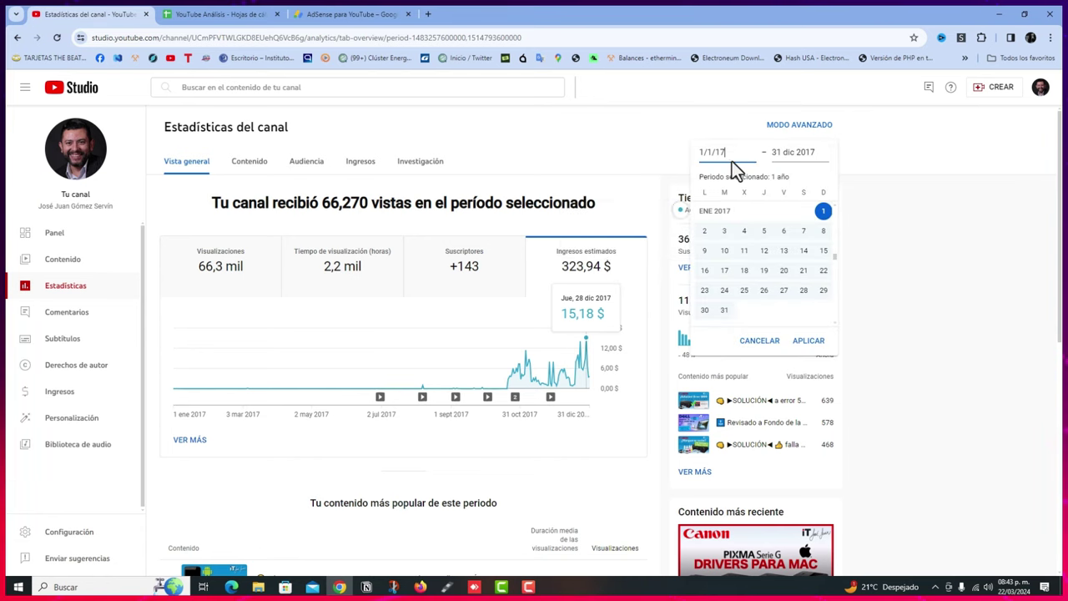
click(732, 161)
key(Return)
click(748, 344)
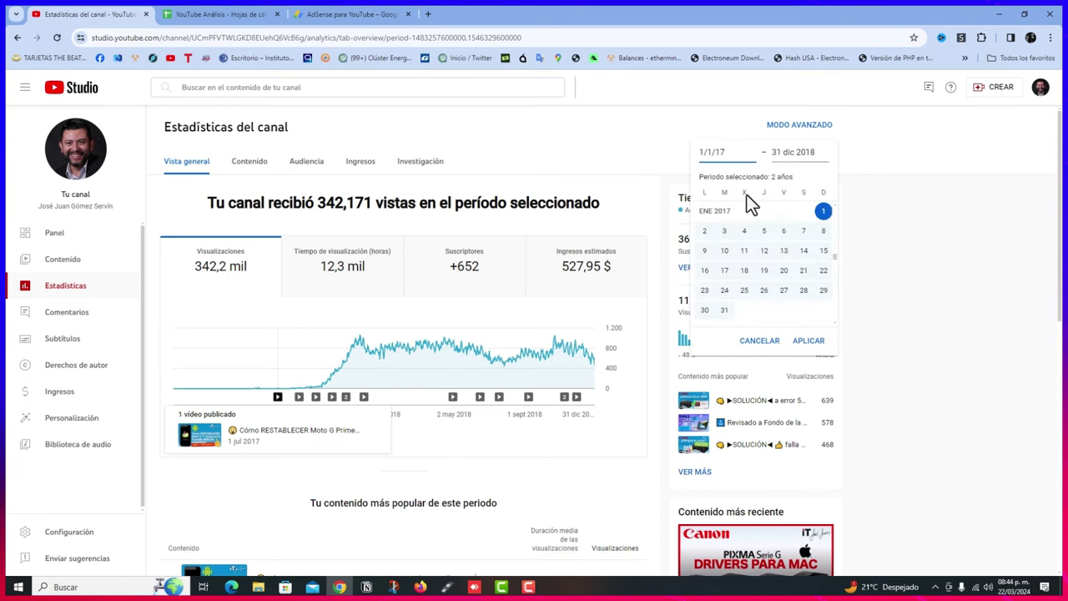
key(BackSpace)
text(8)
click(803, 155)
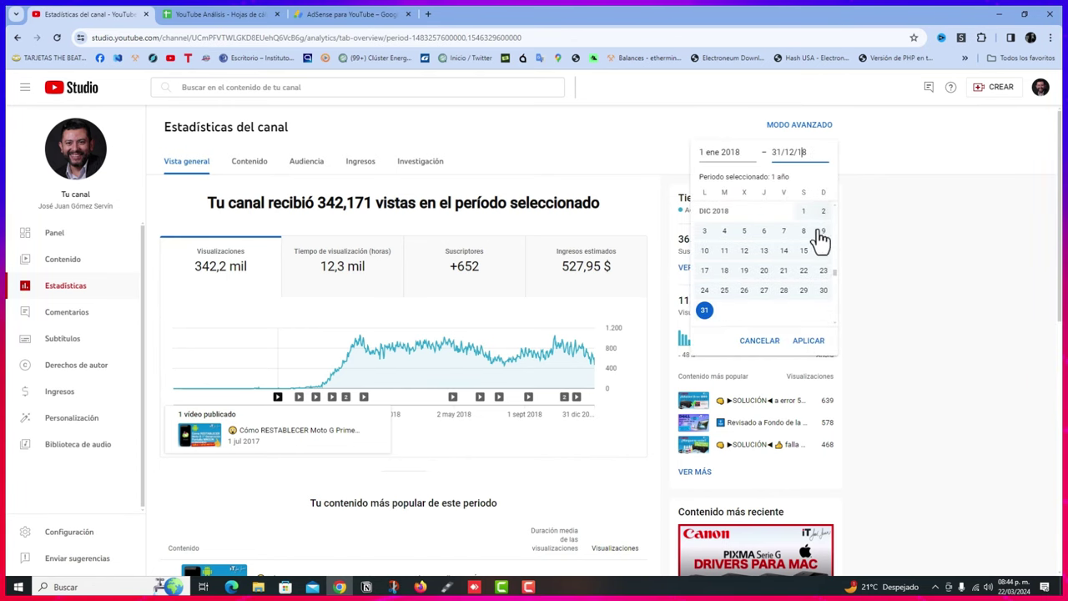
click(808, 342)
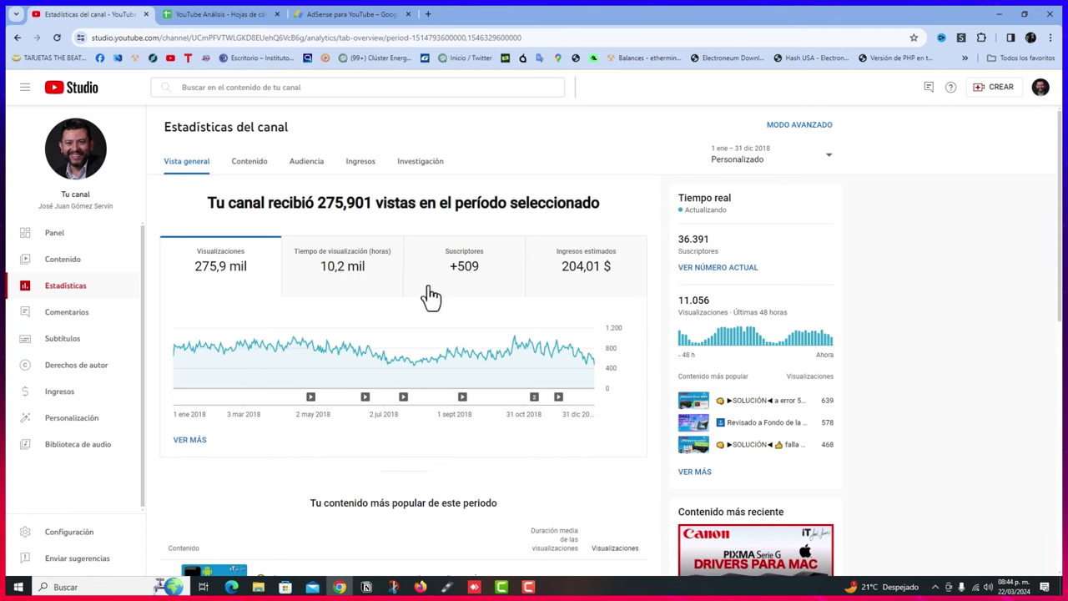
Examine the 2018 charts for subscribers, watch time and estimated revenue, including when the revenue stops
click(472, 283)
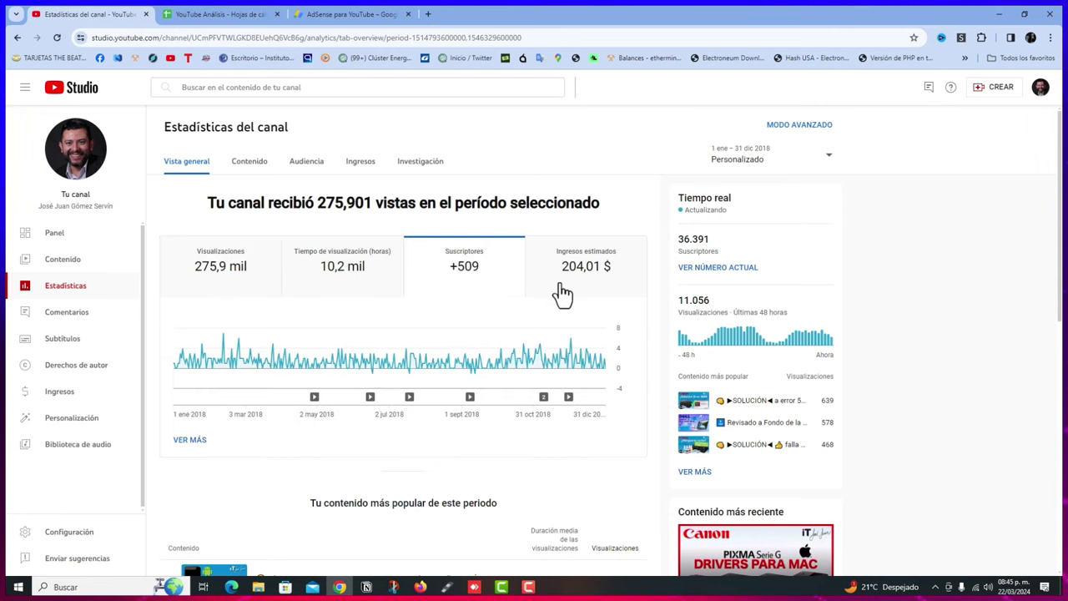
click(560, 294)
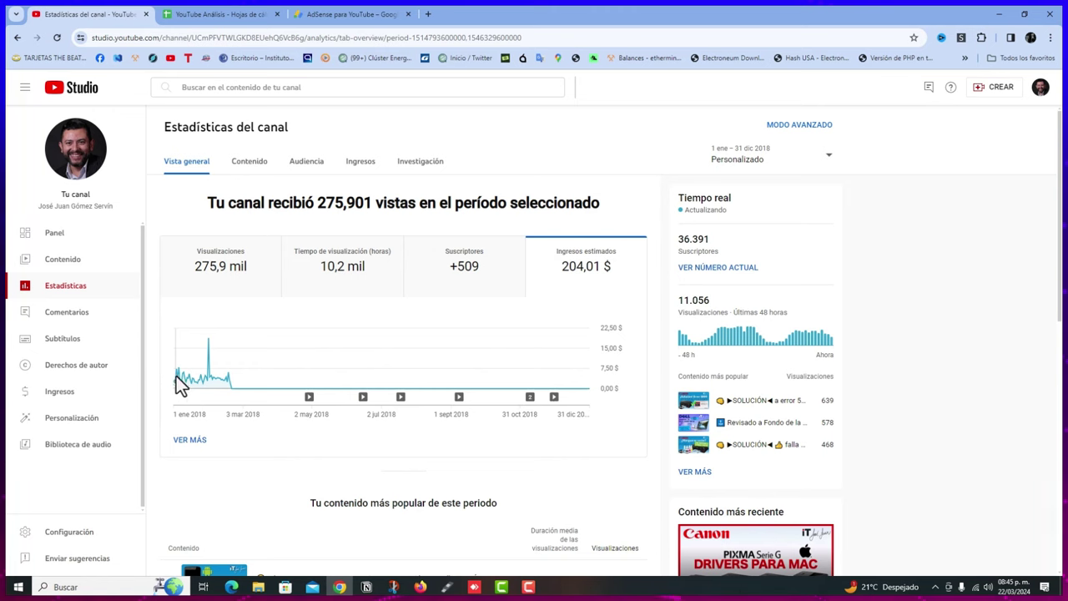
mouse_move(178, 372)
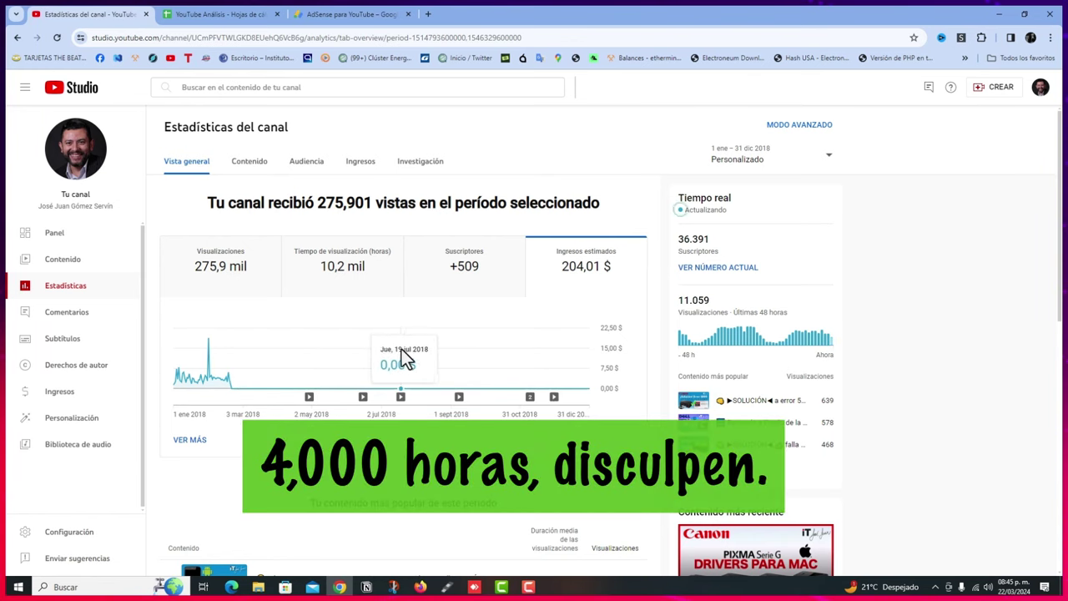
click(336, 277)
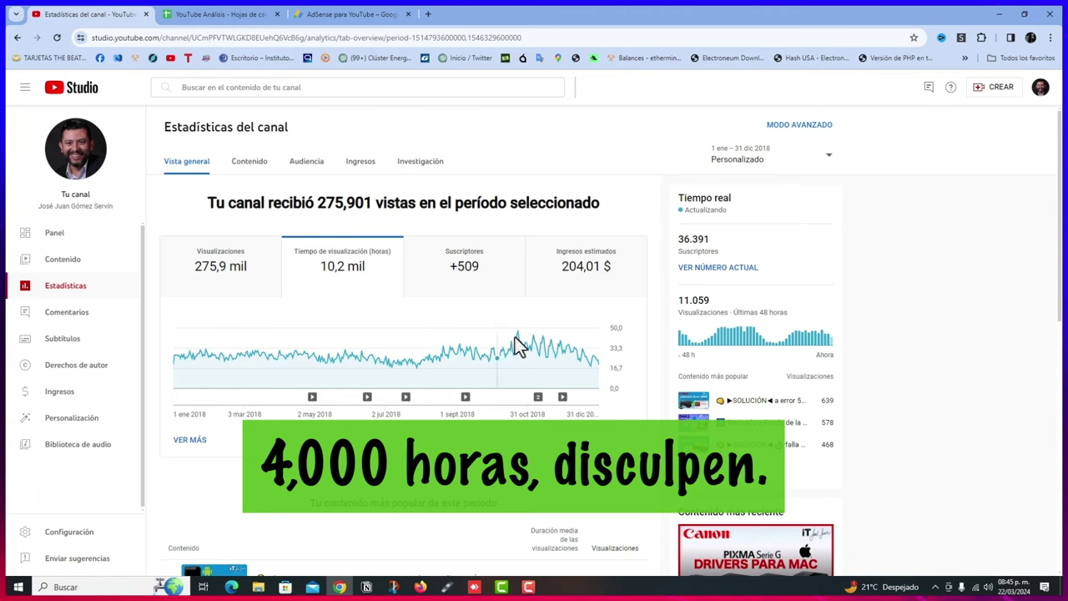
click(469, 276)
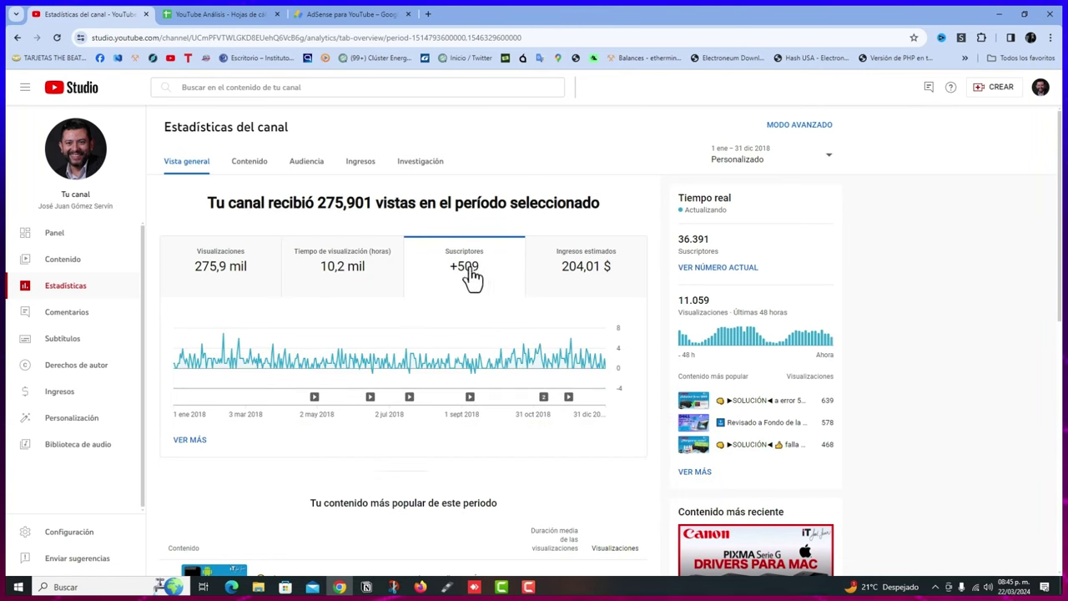
click(565, 280)
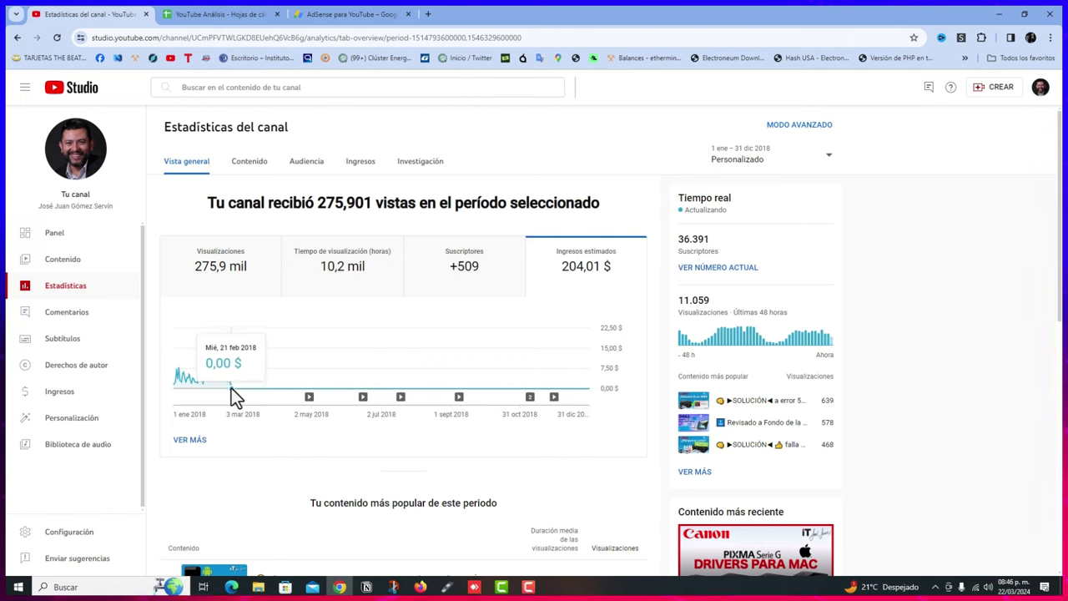
click(441, 292)
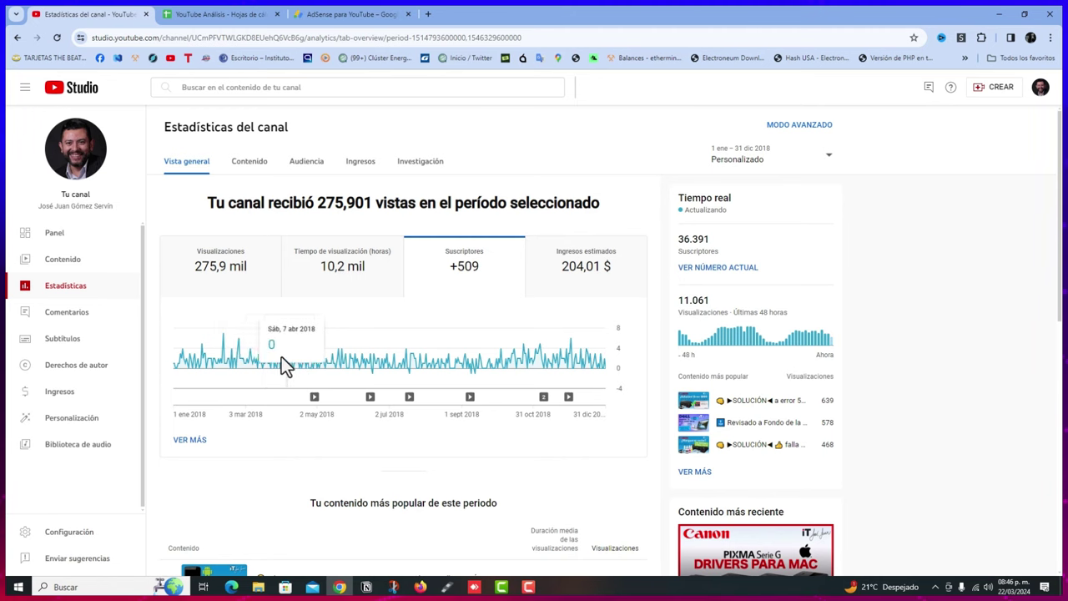
click(460, 298)
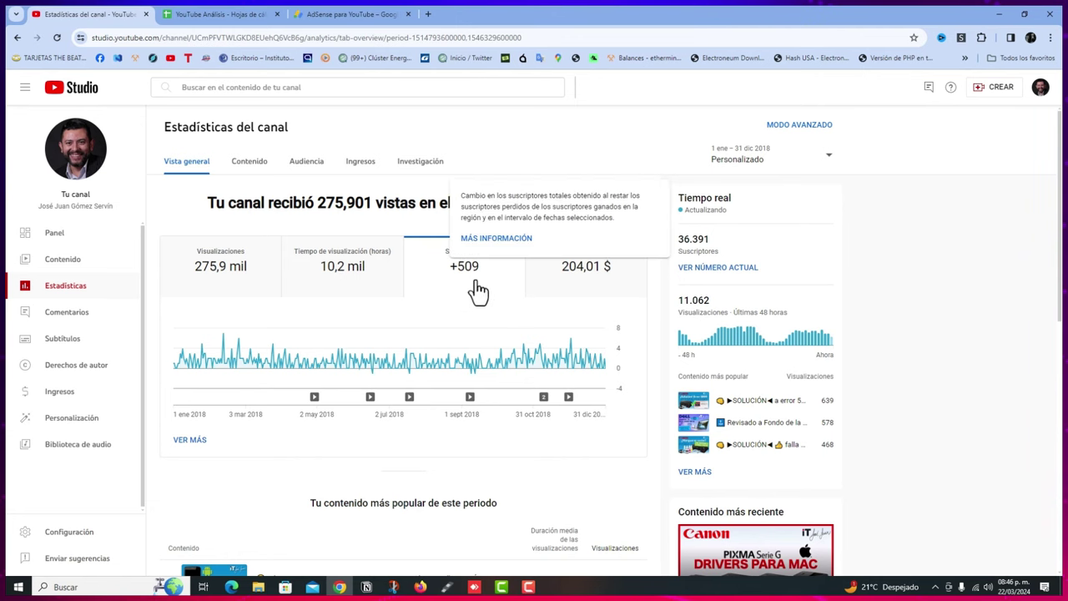
click(552, 300)
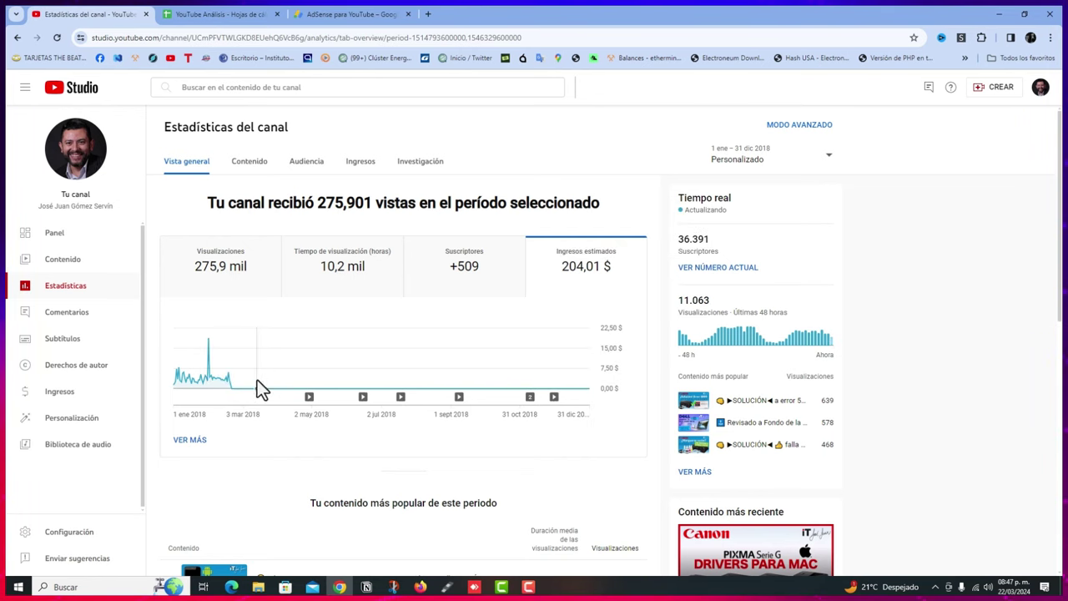
Switch to the YouTube Análisis spreadsheet and highlight the 2017 and 2018 rows, A2:F3, for review
click(242, 16)
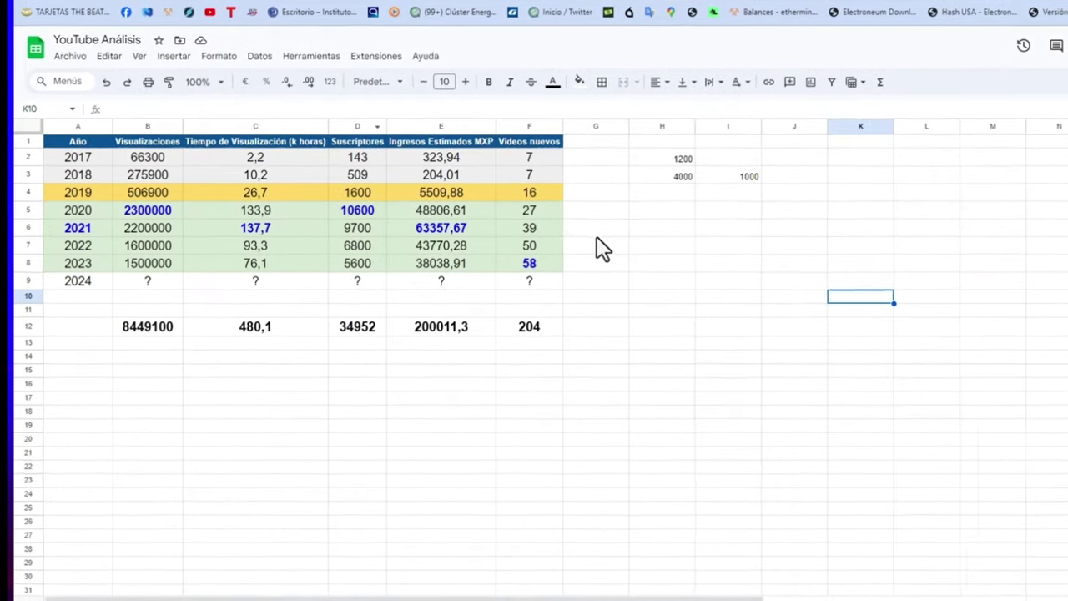
click(601, 237)
click(75, 159)
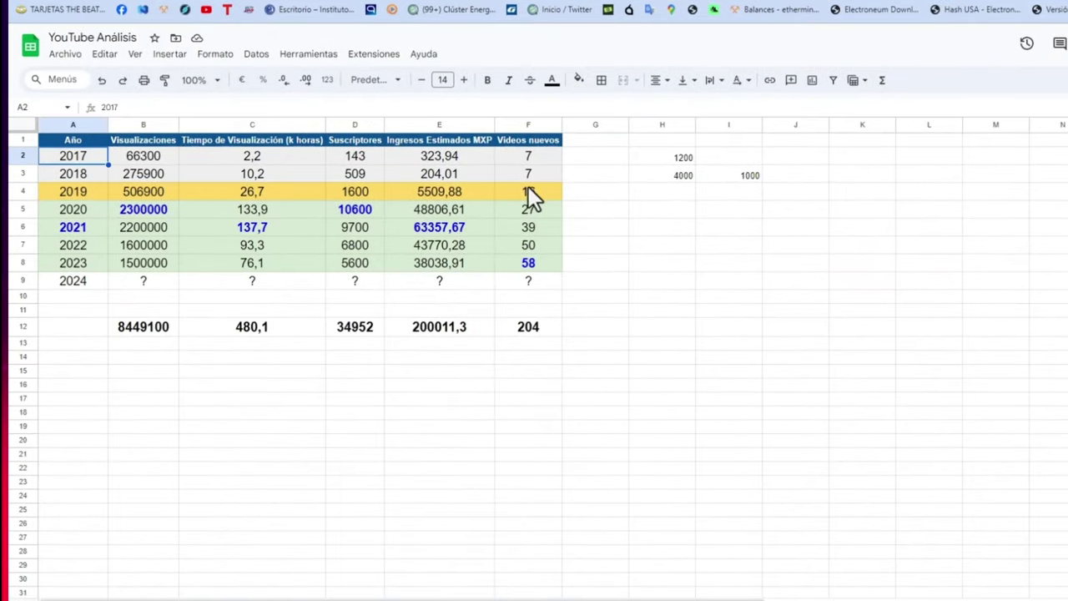
shift+click(545, 174)
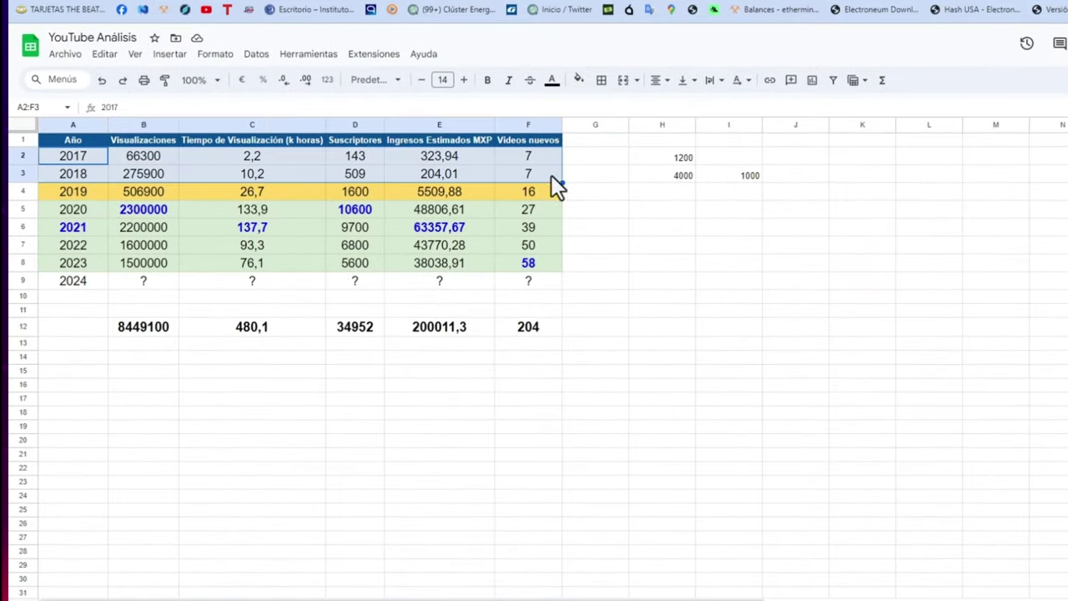
click(613, 195)
click(88, 156)
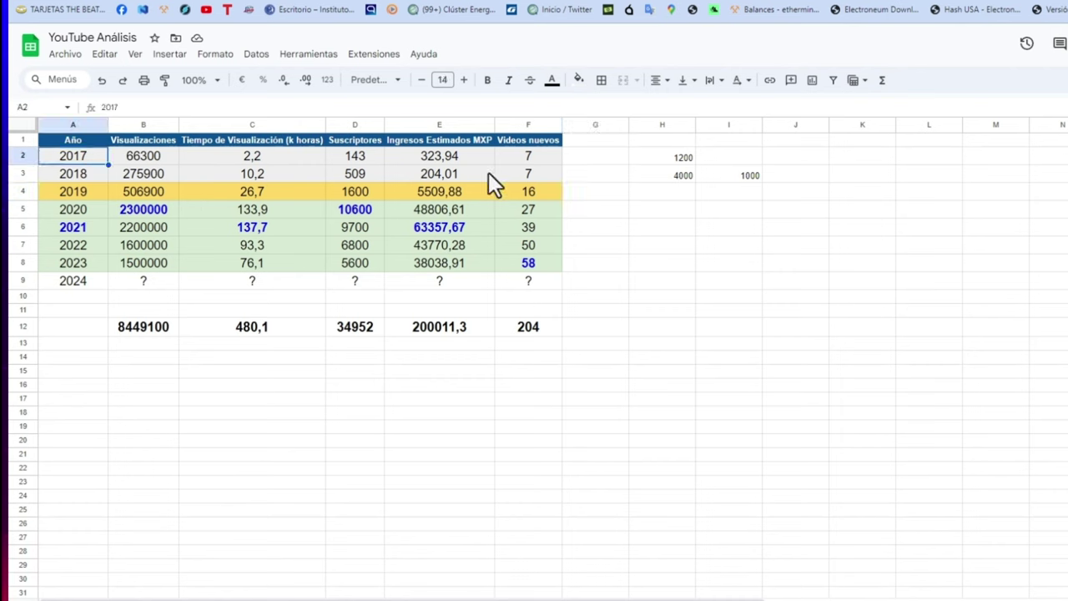
shift+click(537, 179)
click(592, 175)
drag(84, 157, 520, 172)
click(609, 194)
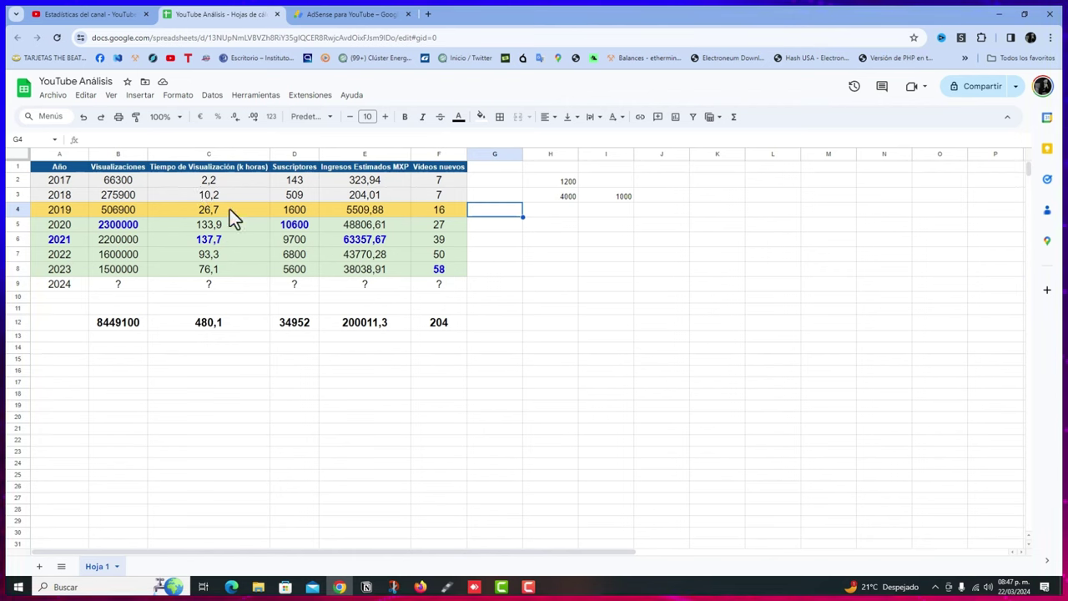
Review the 2018 row's views, watch time, subscribers and estimated revenue cell by cell
click(60, 198)
click(123, 198)
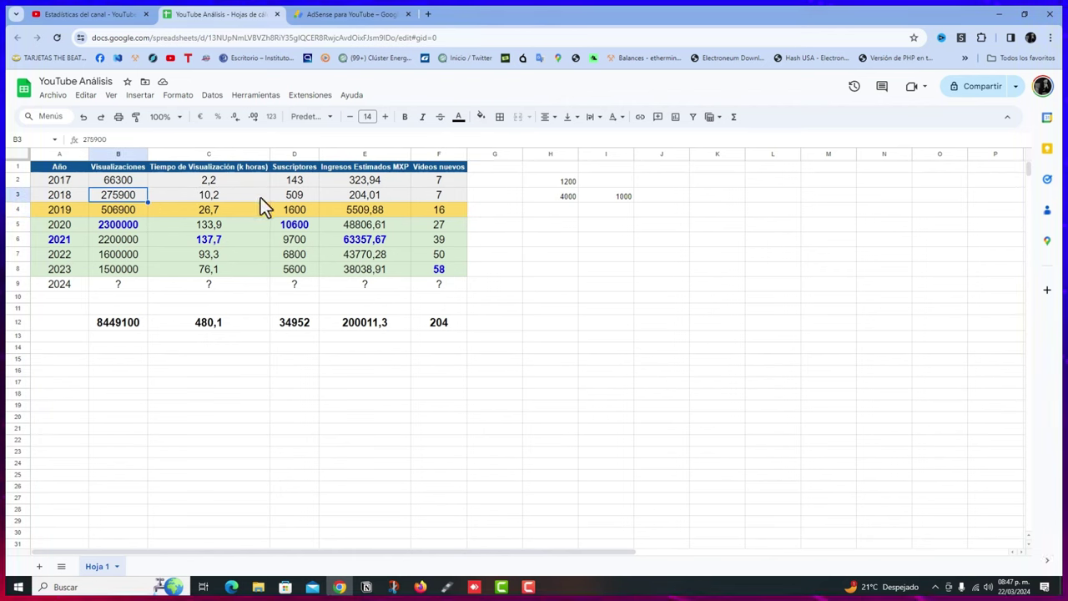
key(Right)
key(Right)
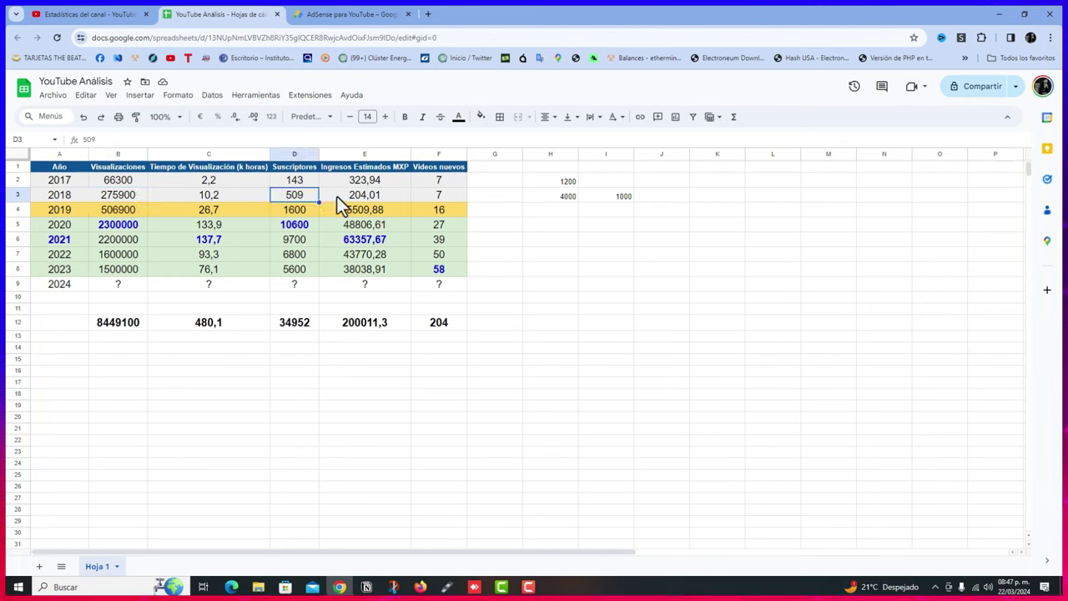
click(386, 197)
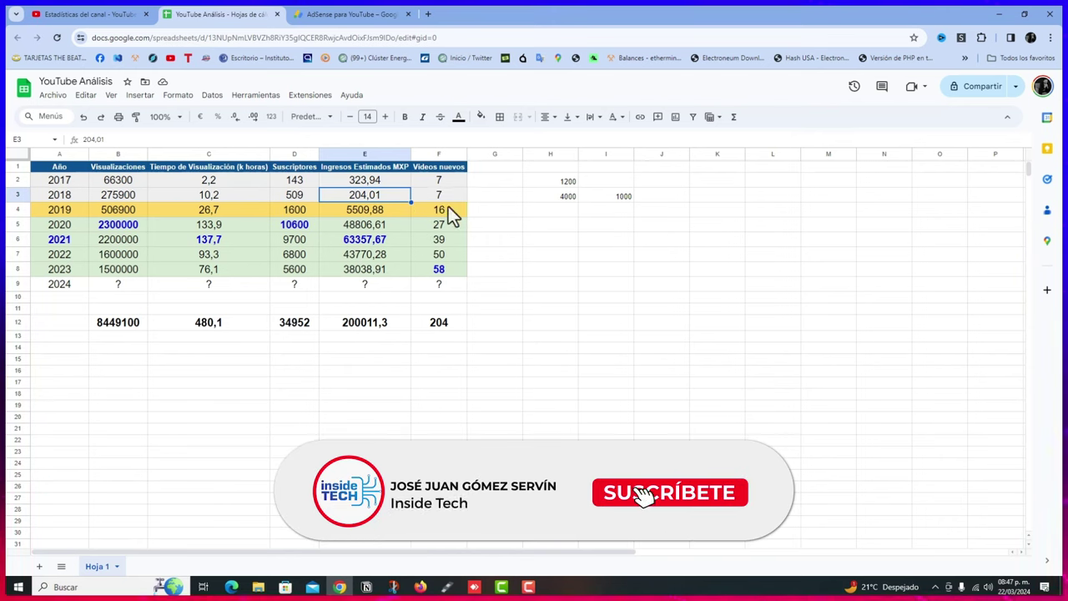
click(133, 200)
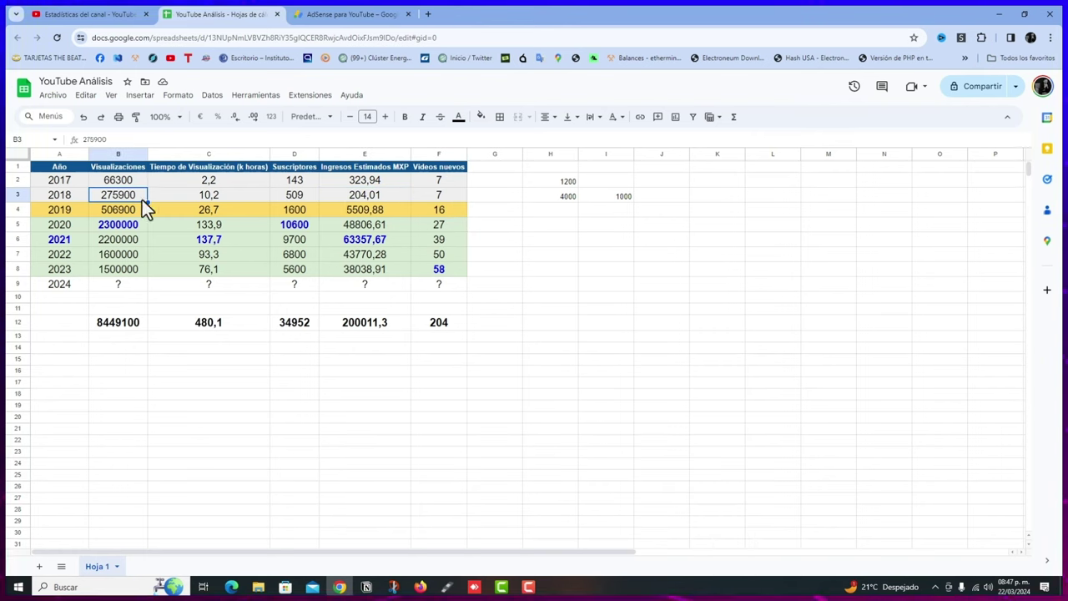
Switch to the YouTube Studio channel statistics and set the custom period to 1 January 2019 through 31 December 2019
click(105, 15)
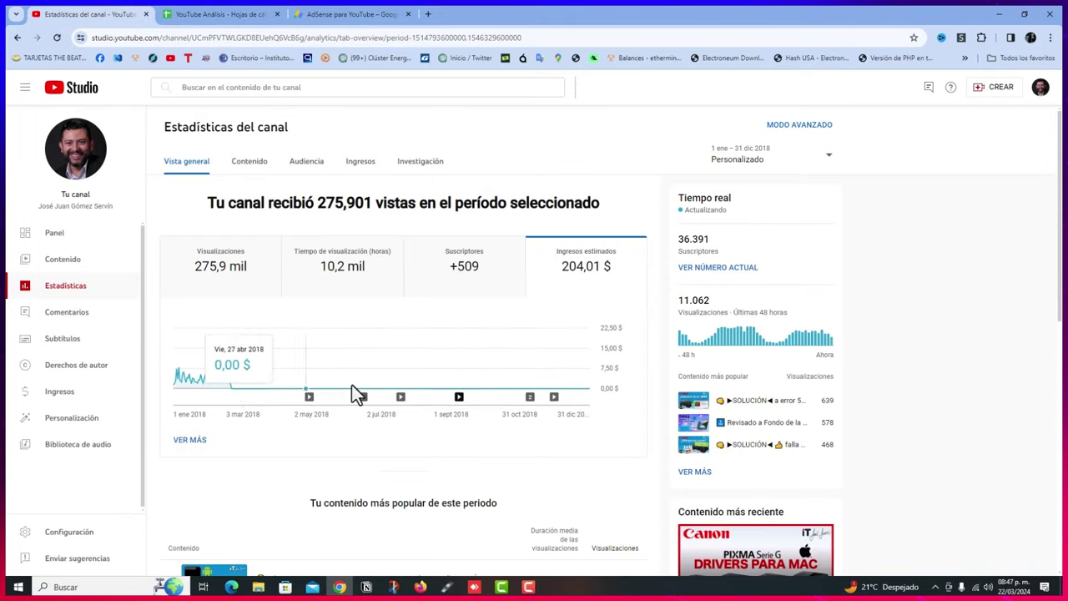
click(774, 163)
click(751, 346)
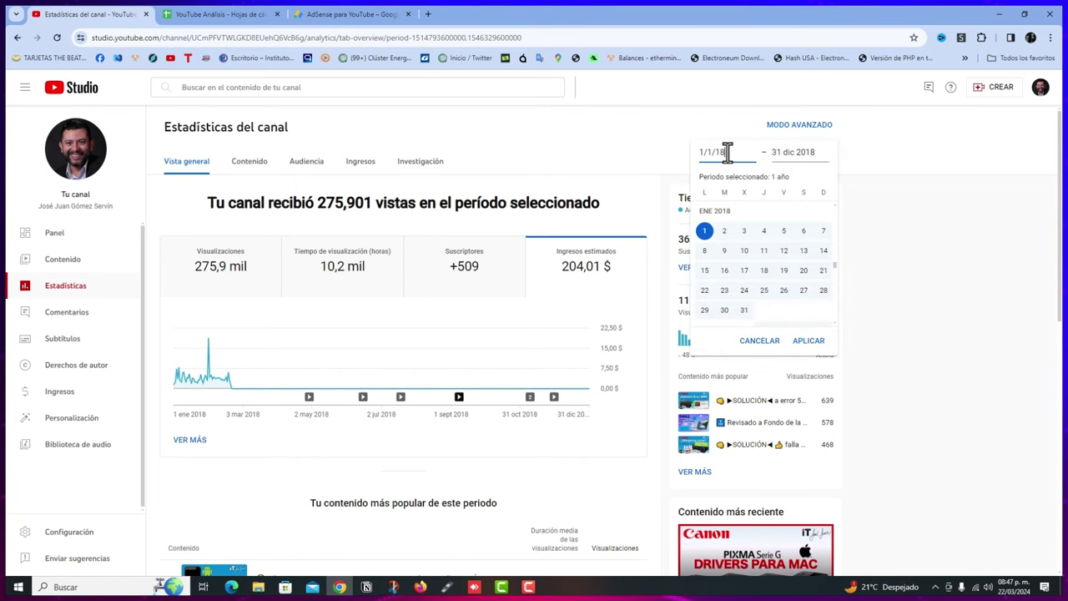
key(BackSpace)
text(9)
click(797, 159)
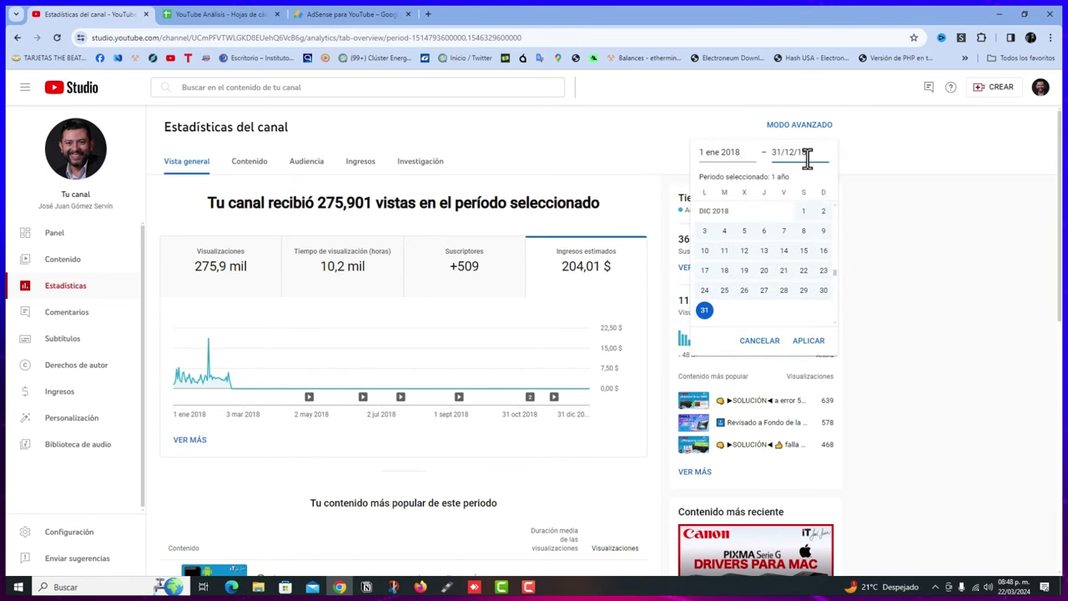
click(742, 154)
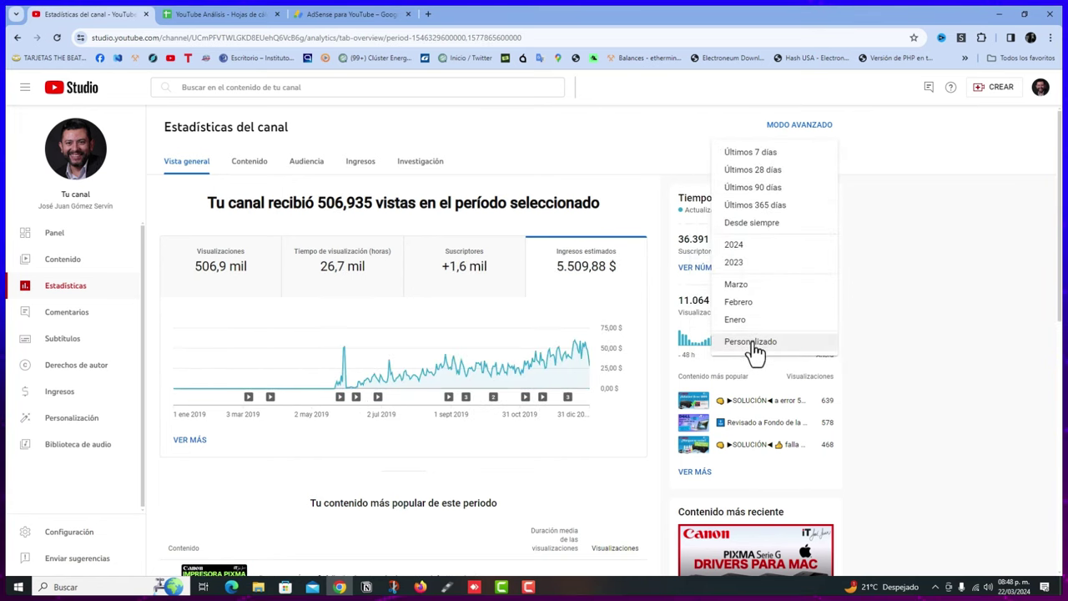
click(628, 202)
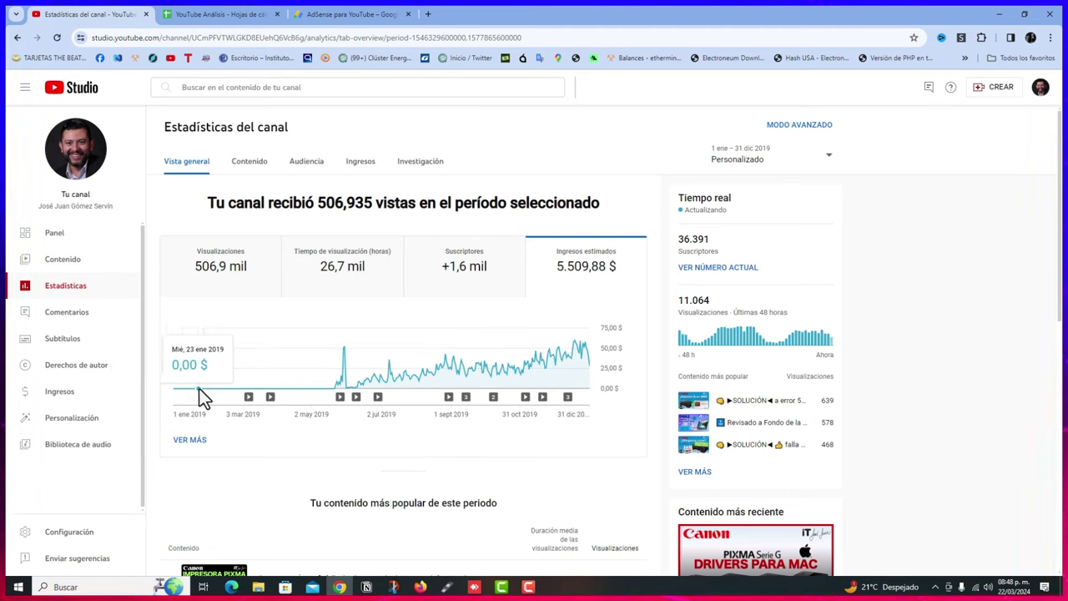
Examine the 2019 charts for estimated revenue and subscribers, including the videos published around the point where revenue resumes
click(453, 290)
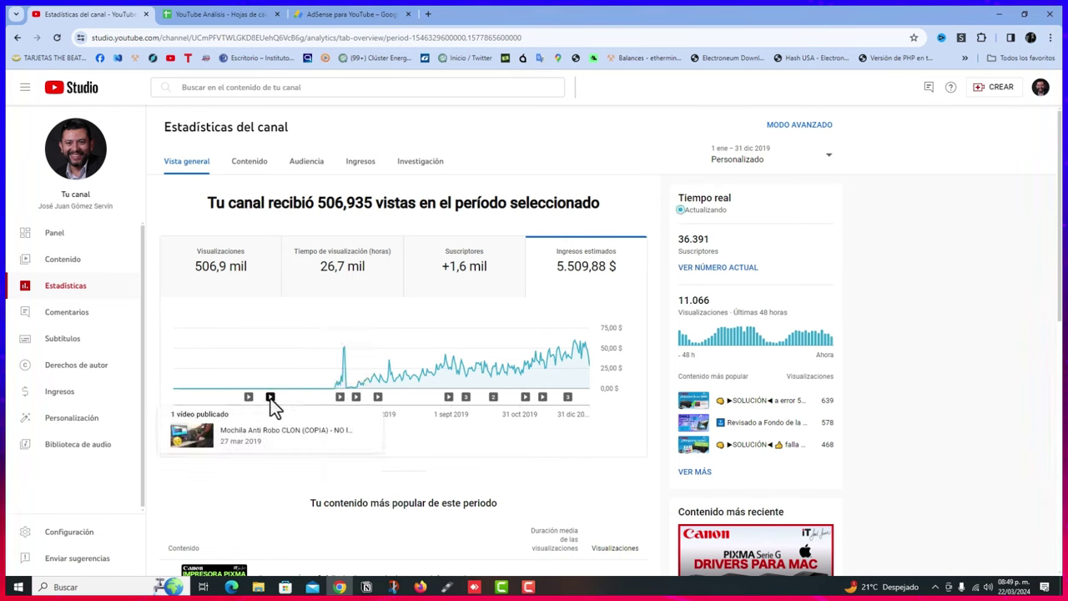
mouse_move(340, 400)
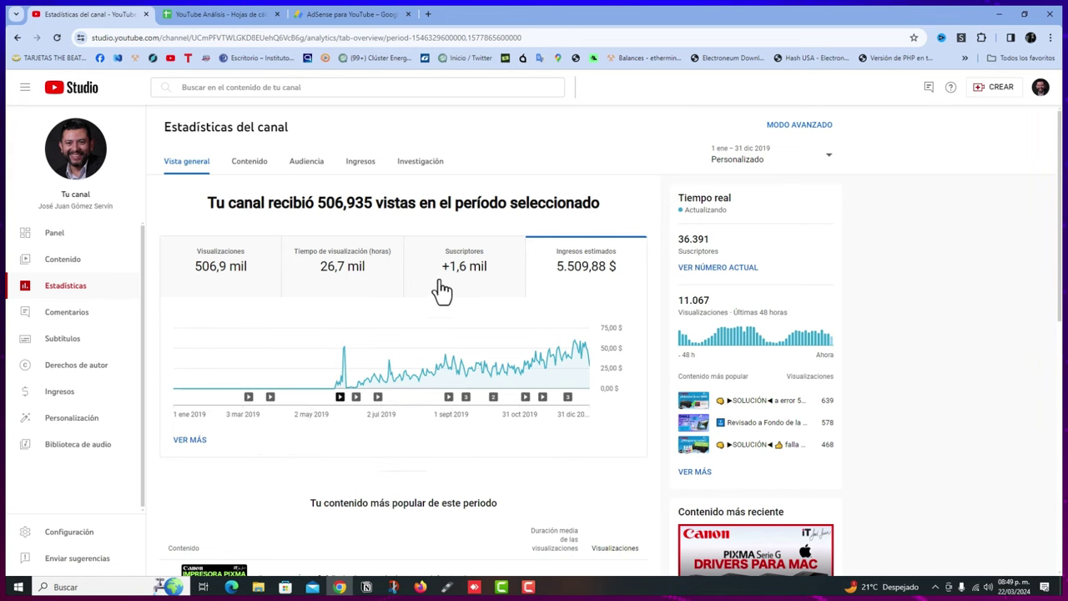
mouse_move(479, 286)
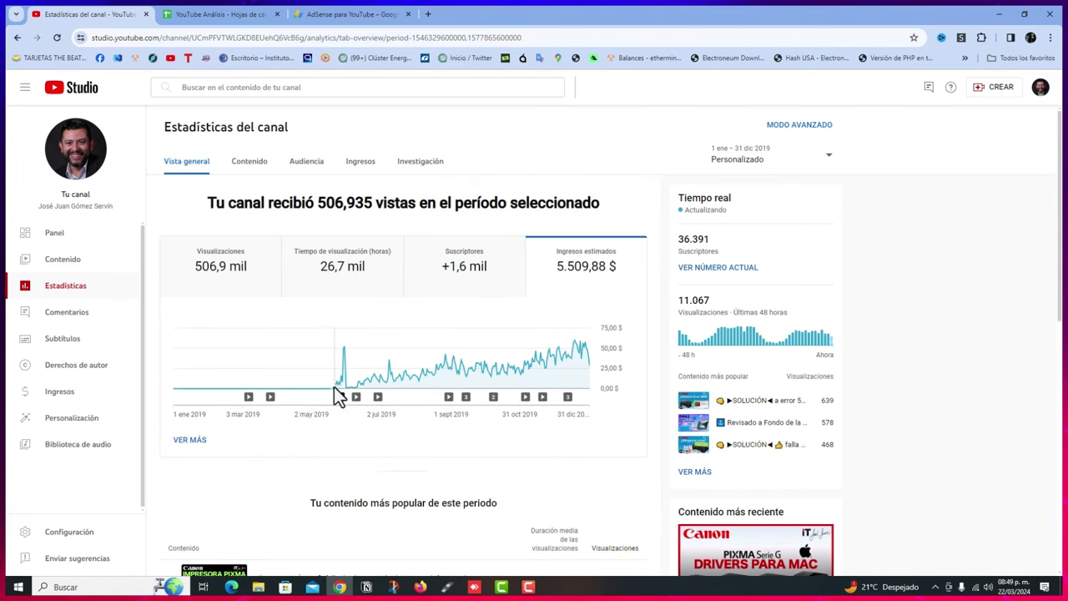
click(477, 274)
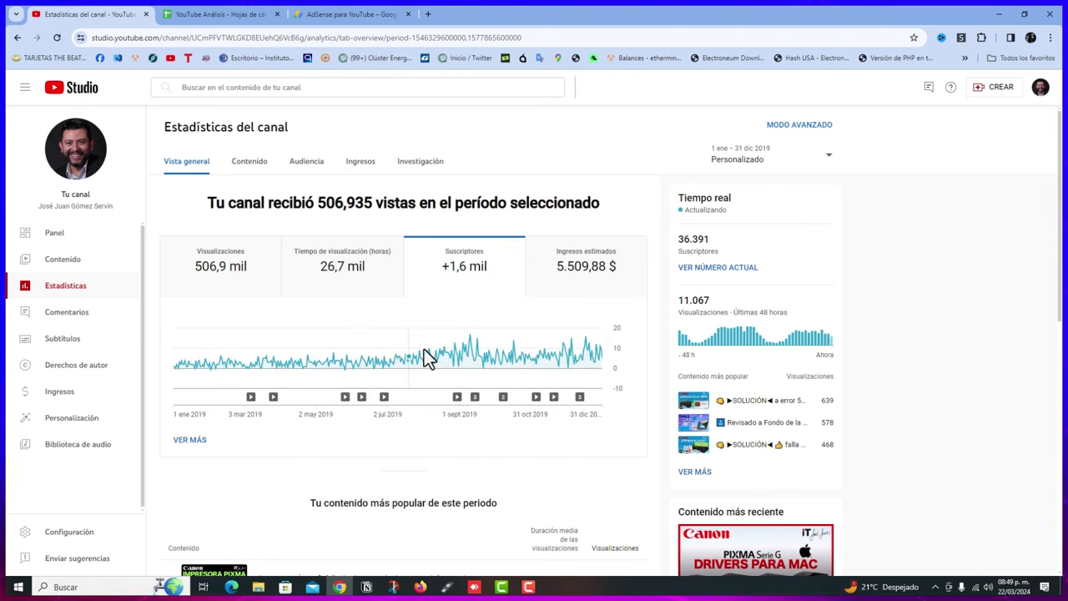
mouse_move(472, 342)
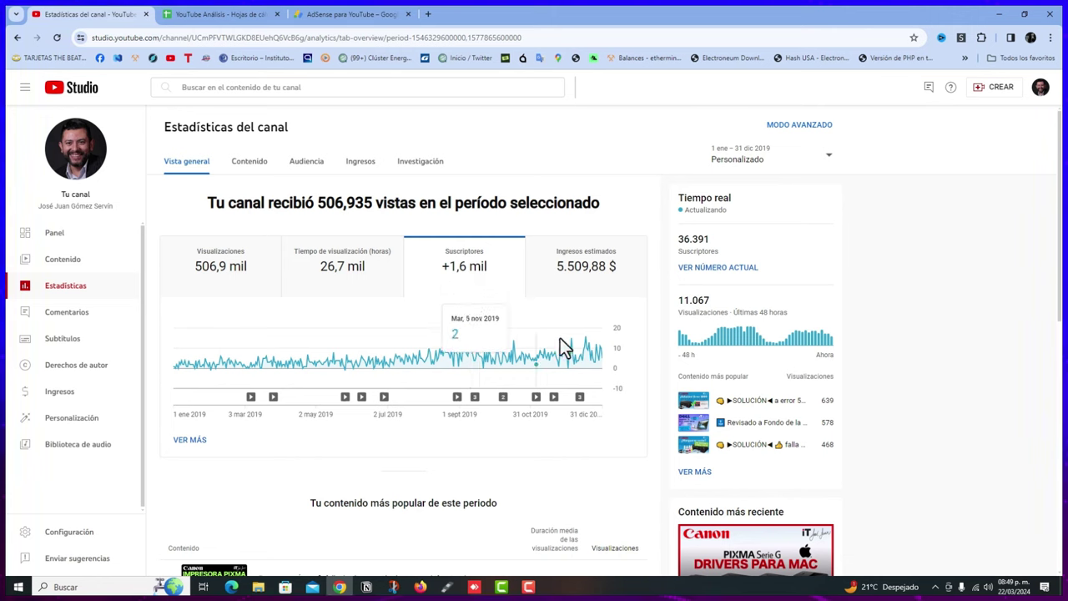
click(574, 288)
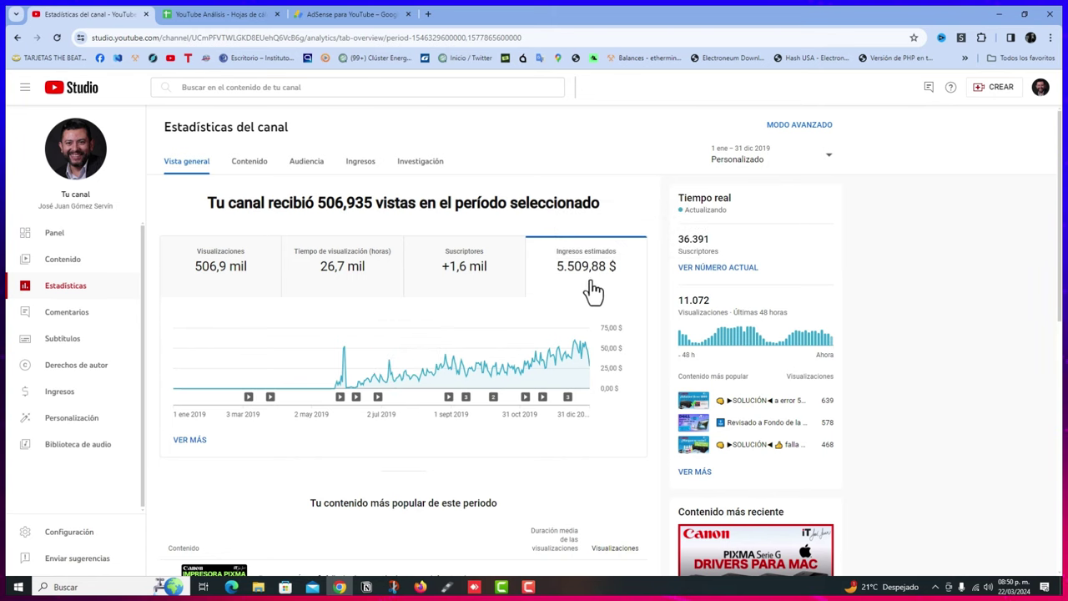
Switch to the YouTube Análisis spreadsheet and compare the 2019 estimated revenue with the 2018 and 2017 figures
key(ctrl+Tab)
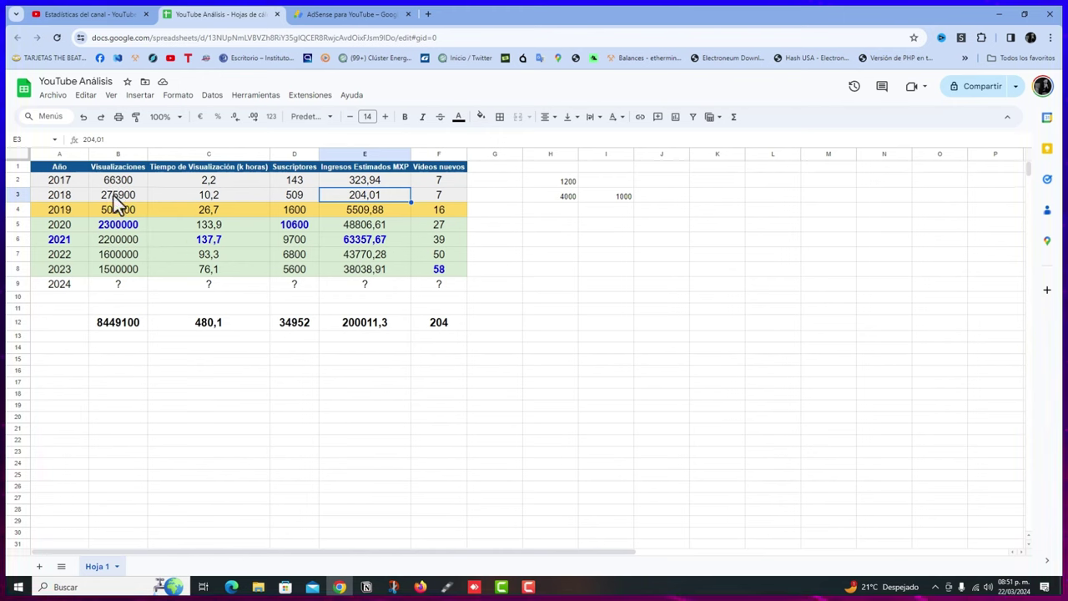
click(387, 213)
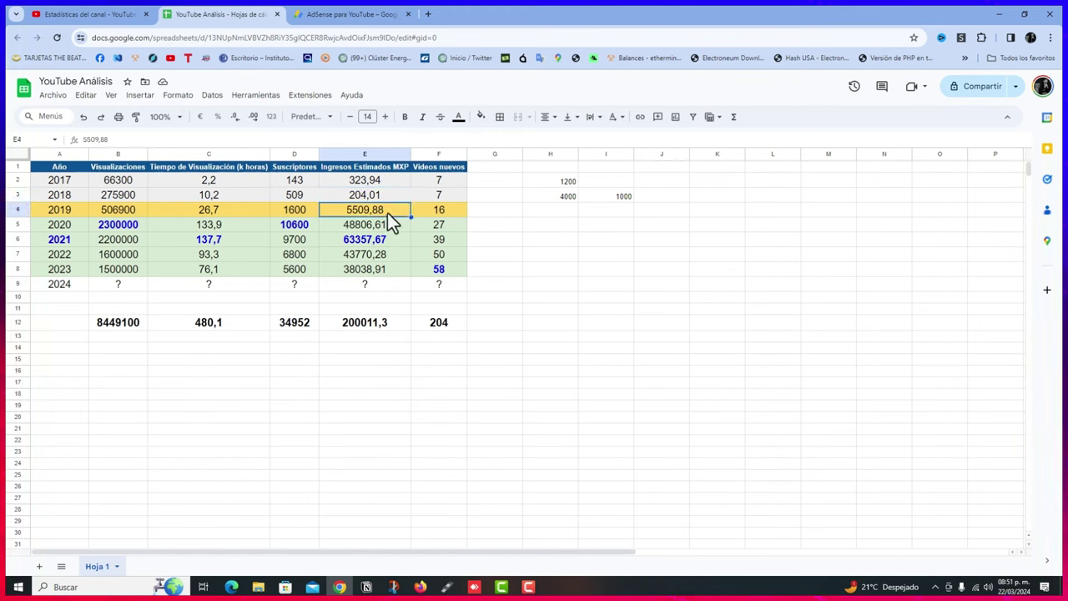
key(Up)
key(Up)
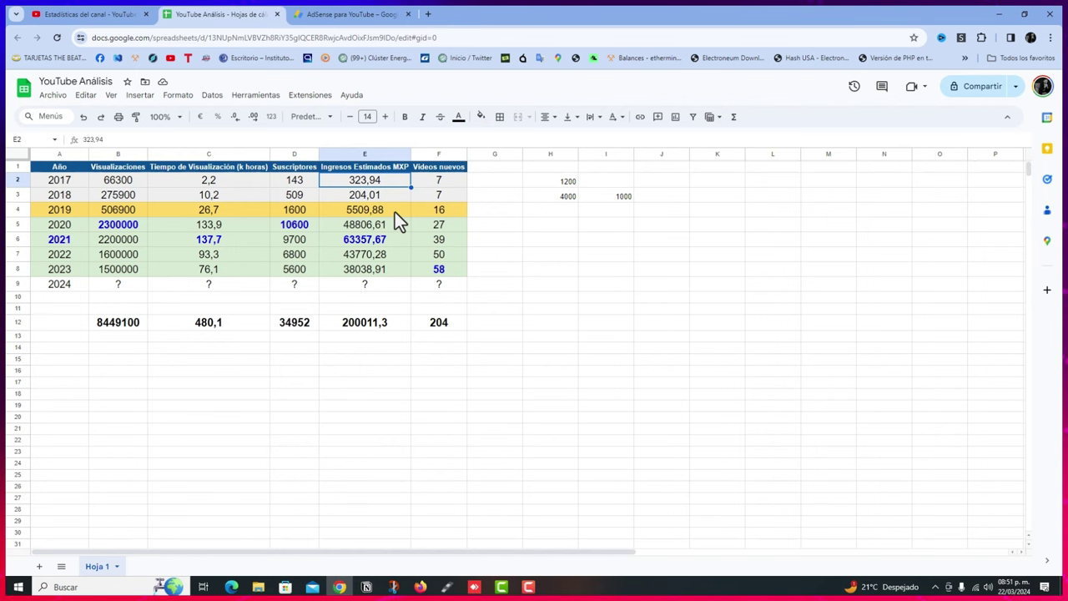
Return to the channel statistics and inspect daily estimated revenue late in 2019 and the year's first published video
click(86, 16)
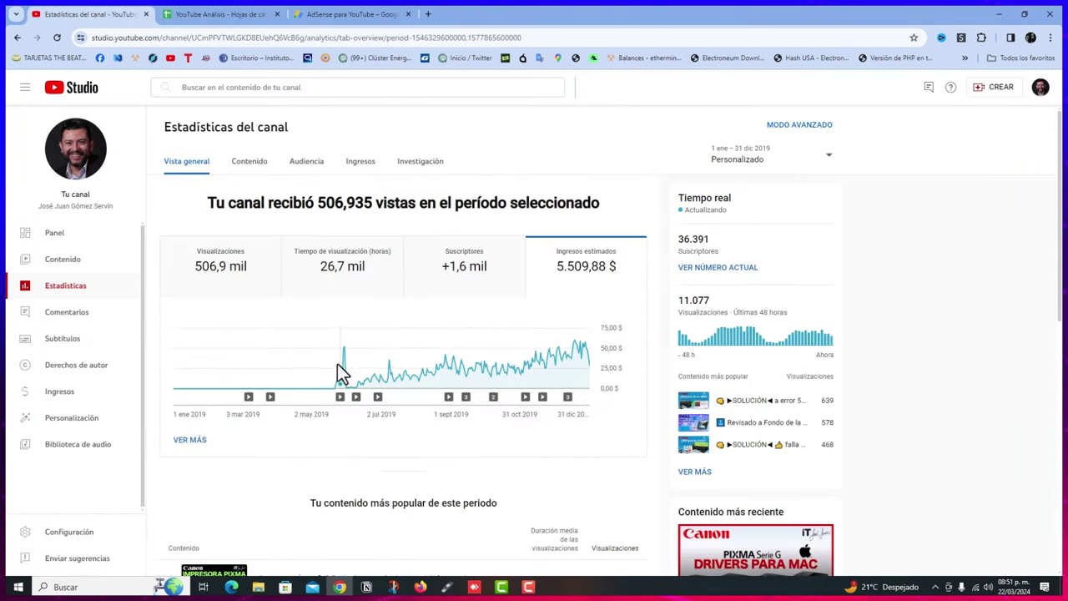
mouse_move(555, 356)
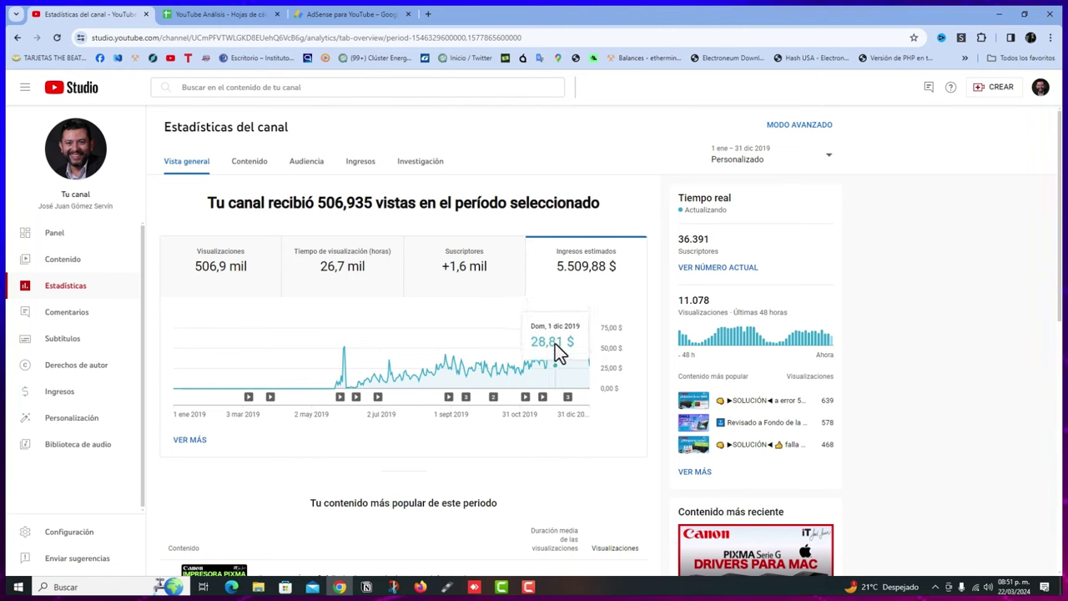
mouse_move(248, 399)
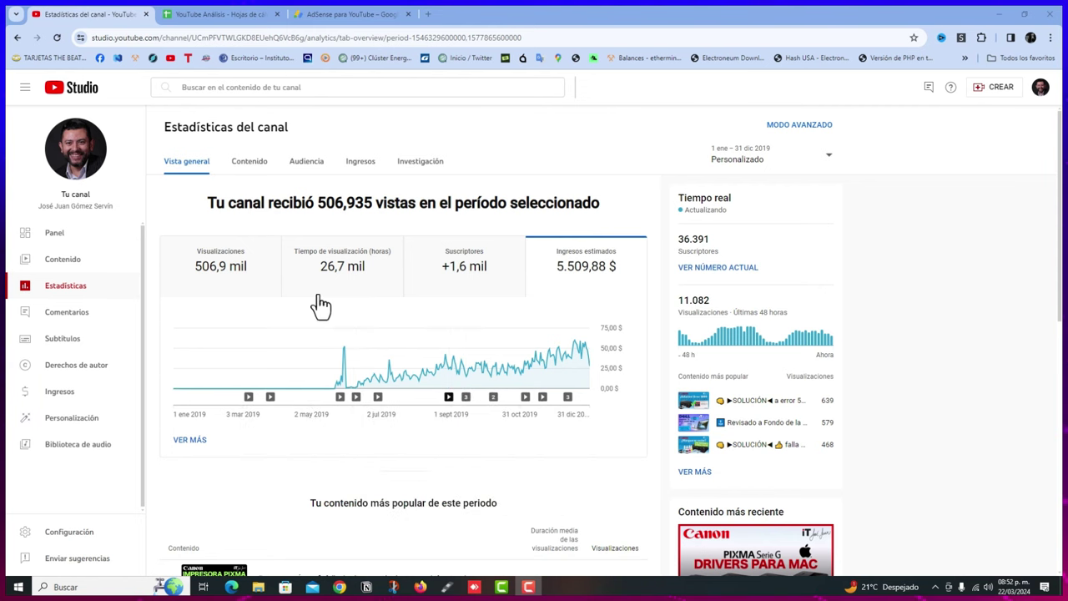
Compare the 2019 and 2017 new video counts in the YouTube Análisis spreadsheet, and review the 2019 revenue and year cells
key(ctrl+Tab)
click(434, 210)
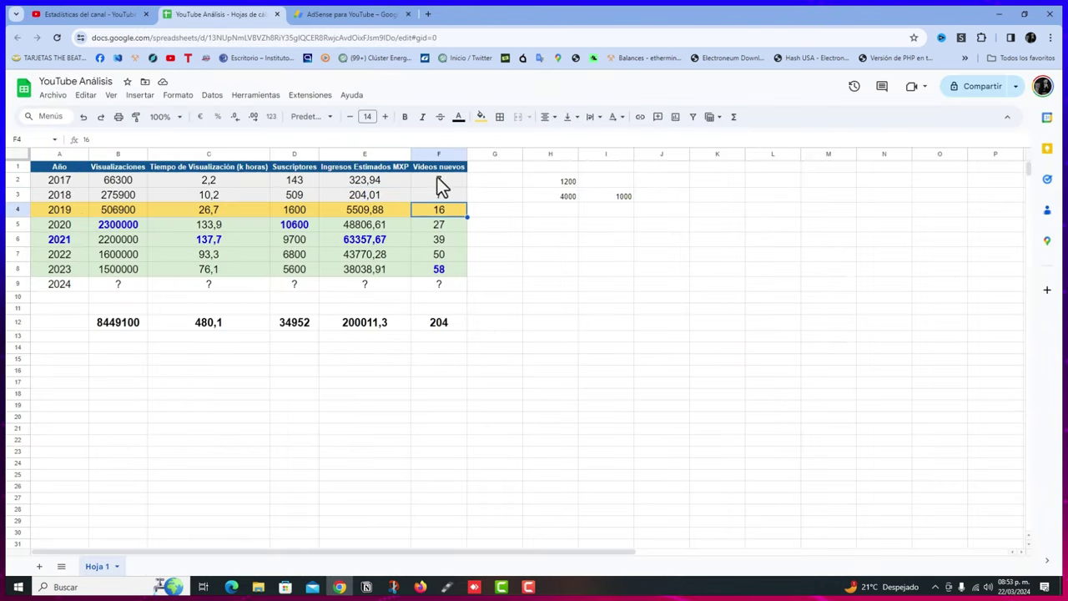
click(439, 182)
click(436, 212)
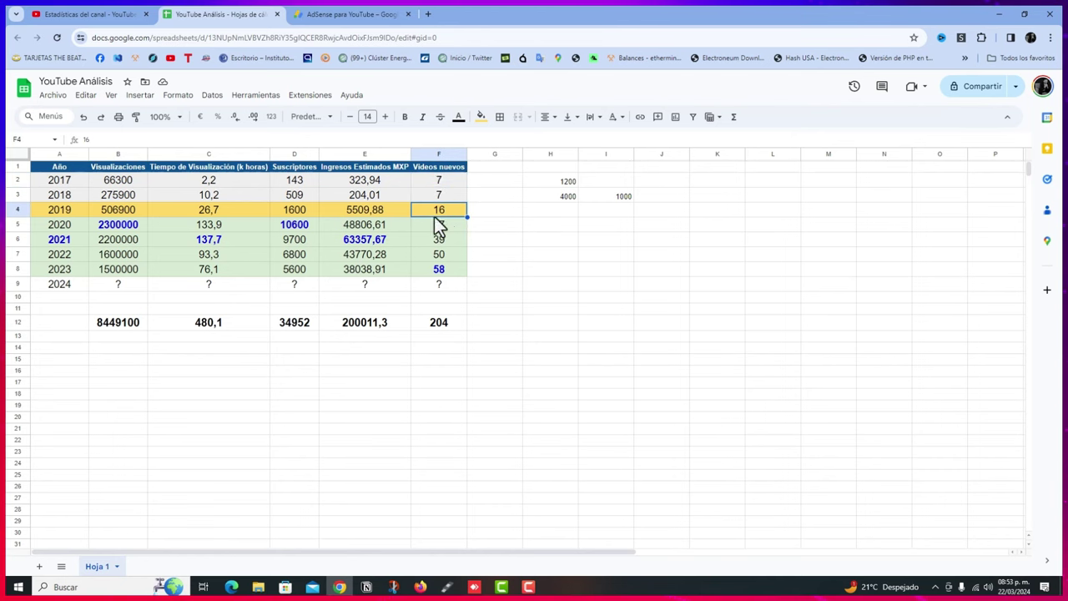
click(389, 213)
click(45, 206)
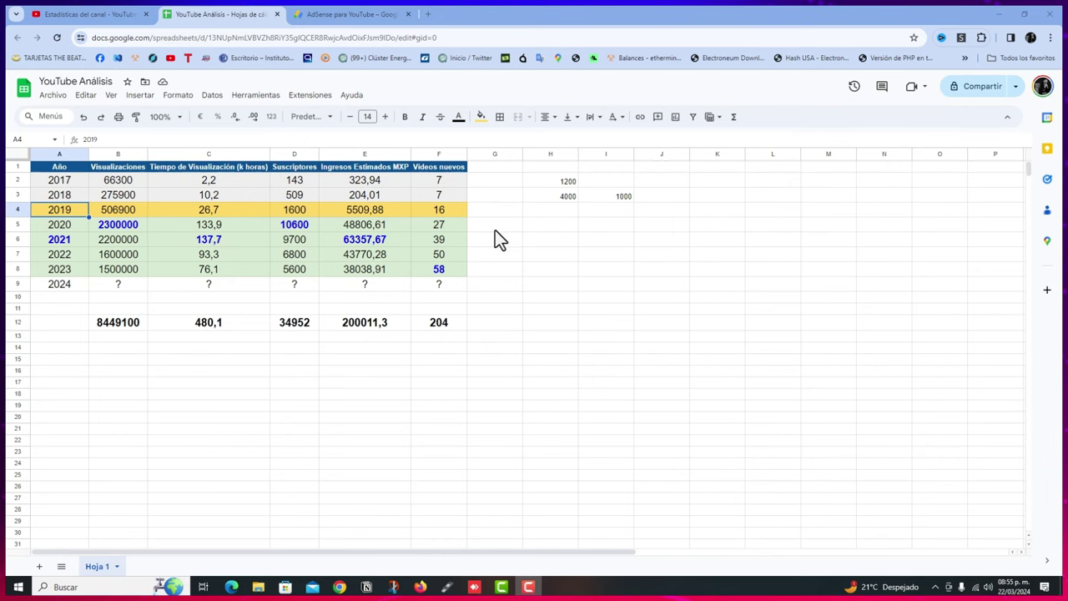
Return to the channel statistics and examine the videos published from June to November 2019 against the estimated revenue curve
click(89, 15)
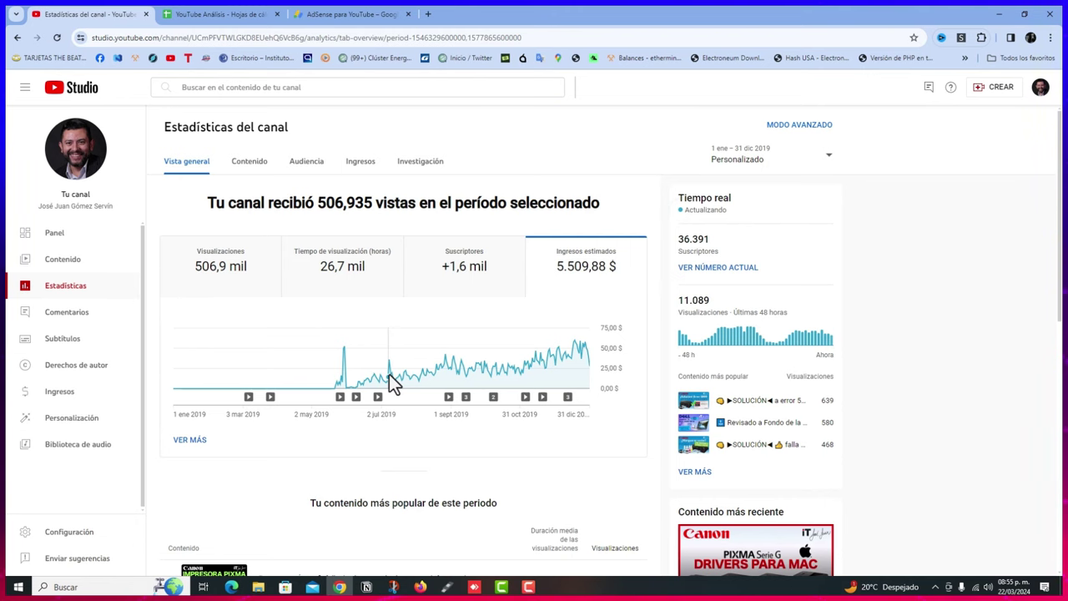
mouse_move(377, 398)
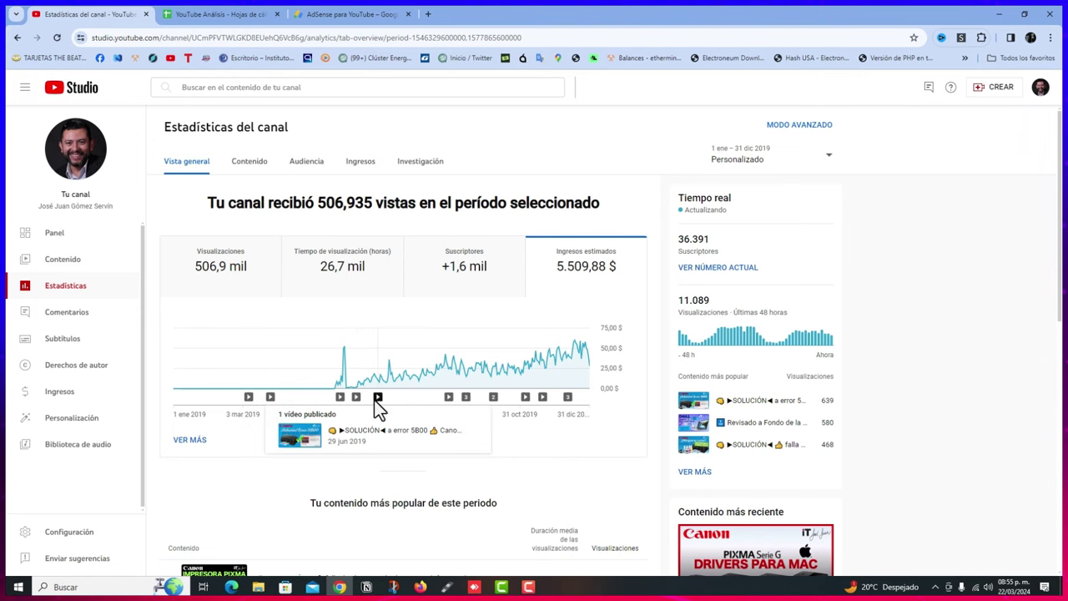
mouse_move(448, 399)
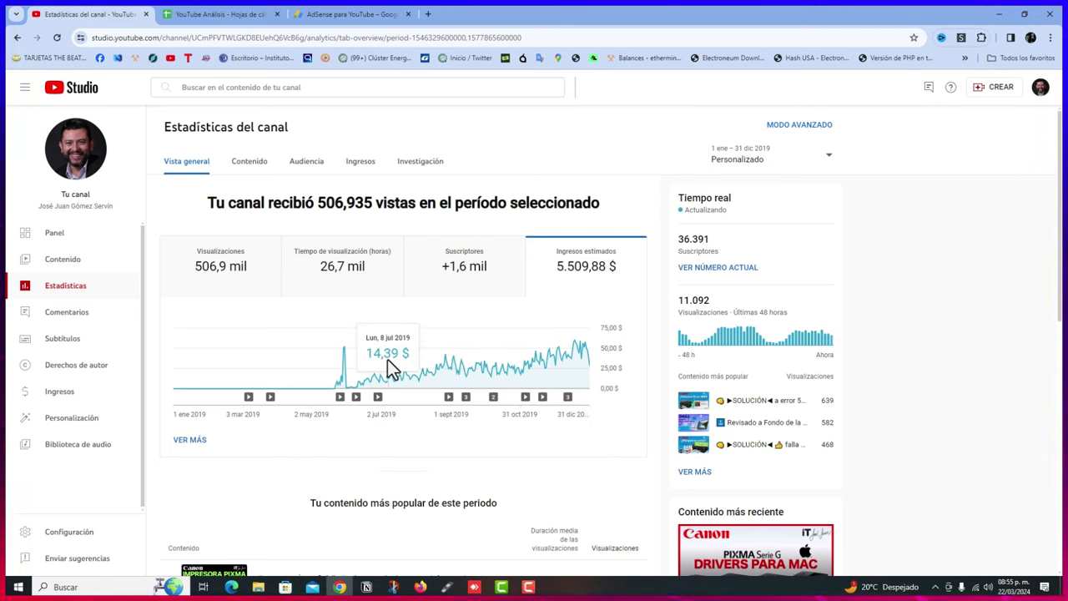
mouse_move(462, 401)
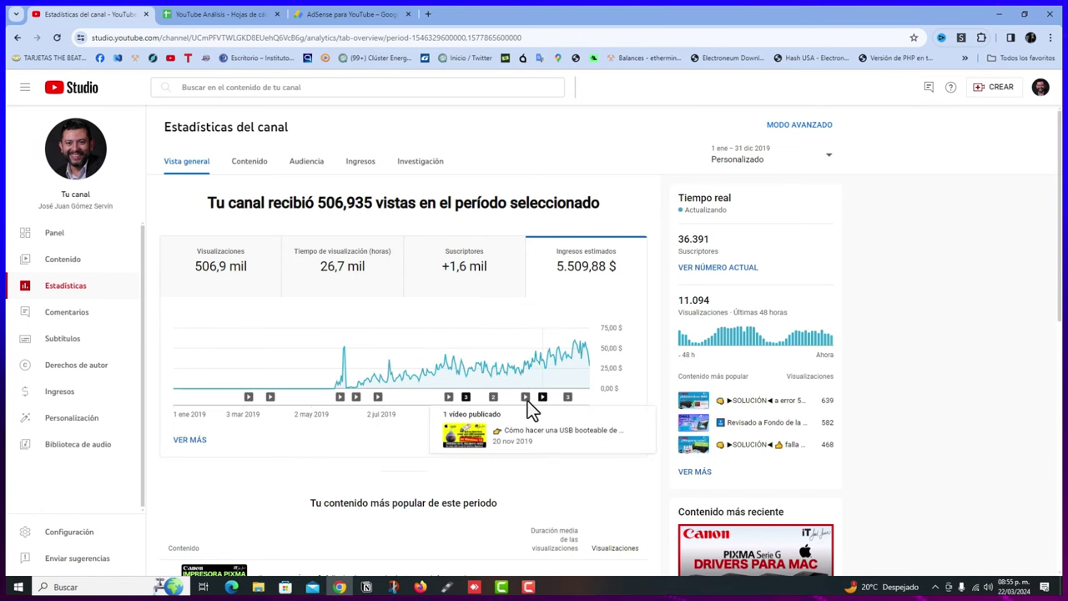
mouse_move(527, 398)
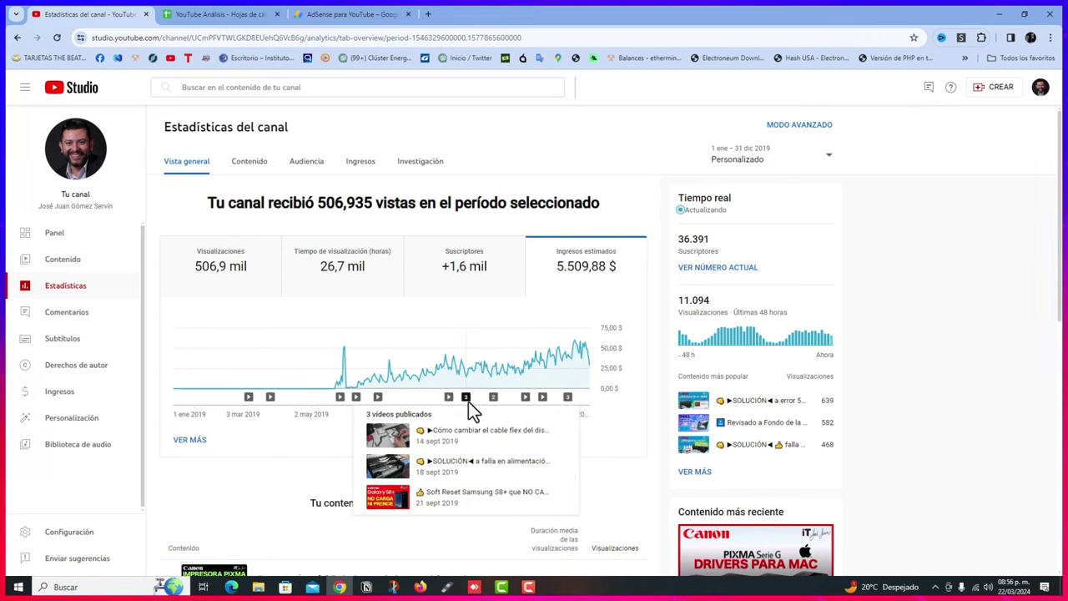
mouse_move(557, 284)
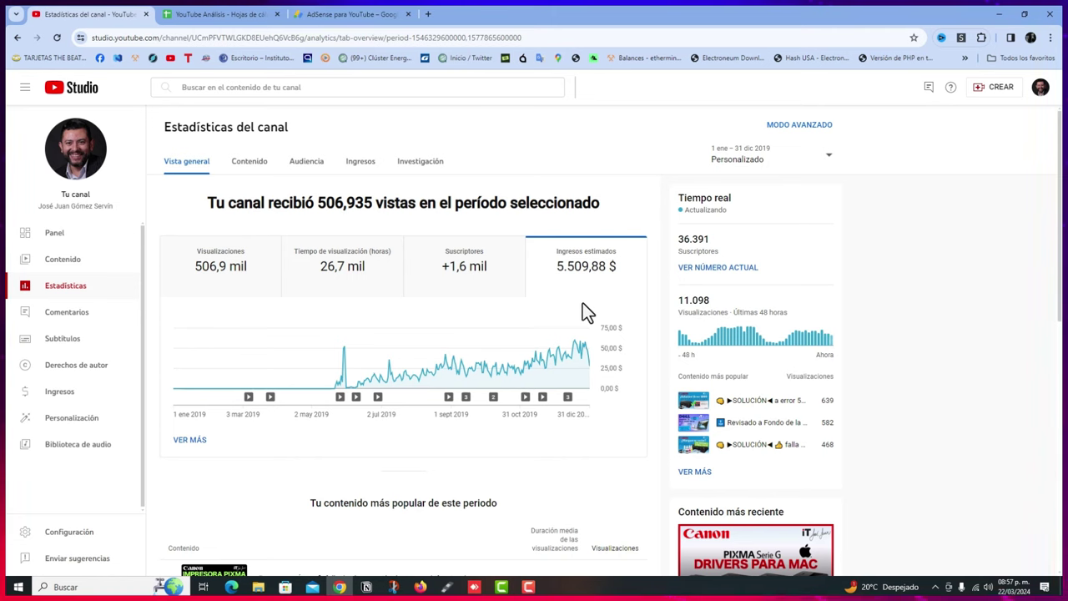
mouse_move(585, 337)
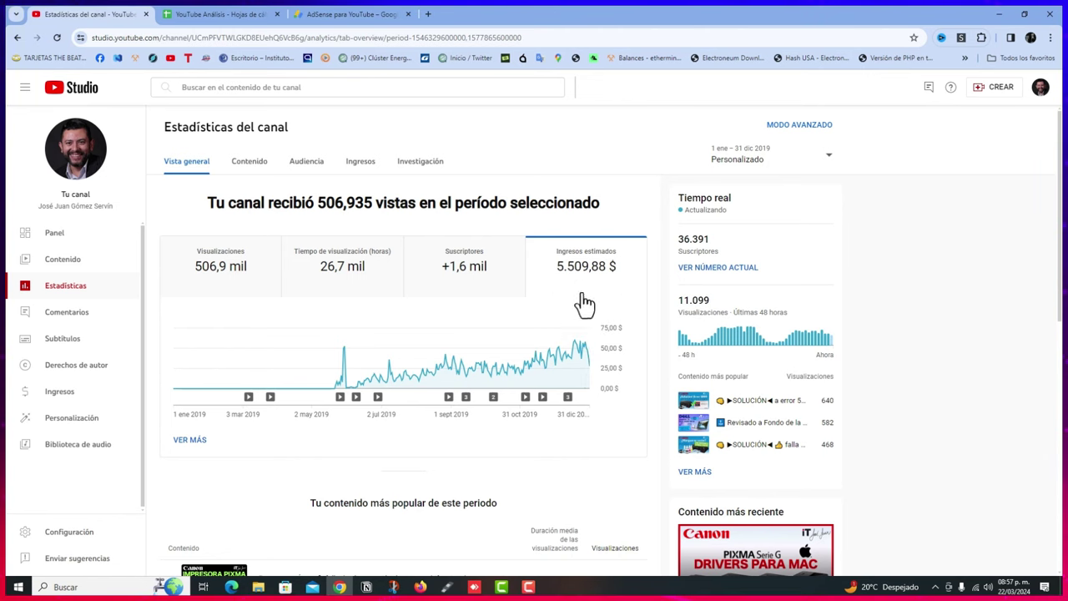
Set the custom statistics period to 1 January 2020 through 31 December 2020 and inspect the published videos along the revenue chart
click(734, 160)
click(720, 126)
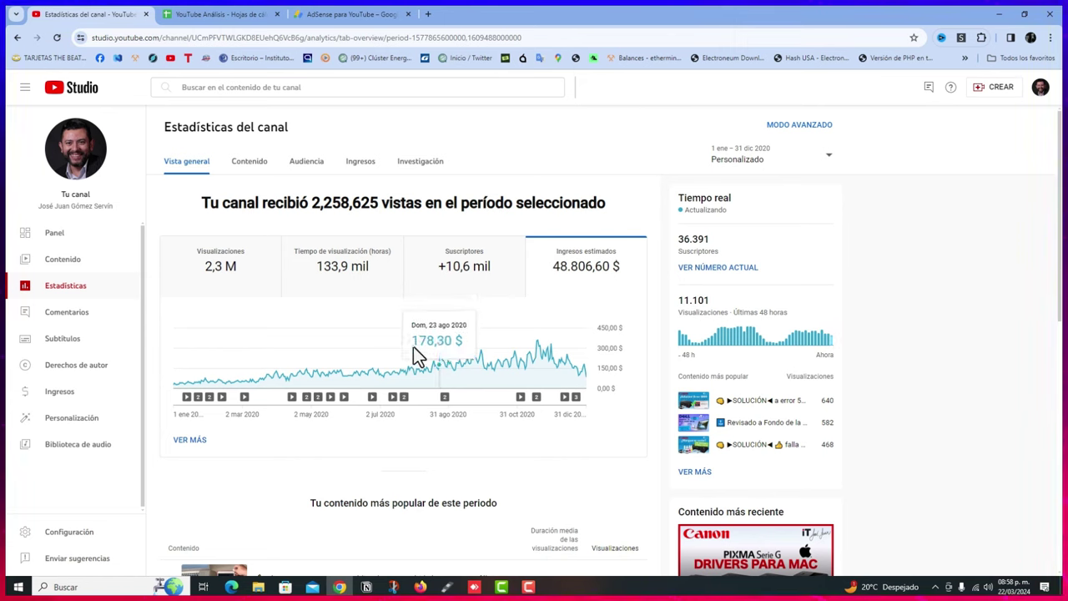
mouse_move(202, 402)
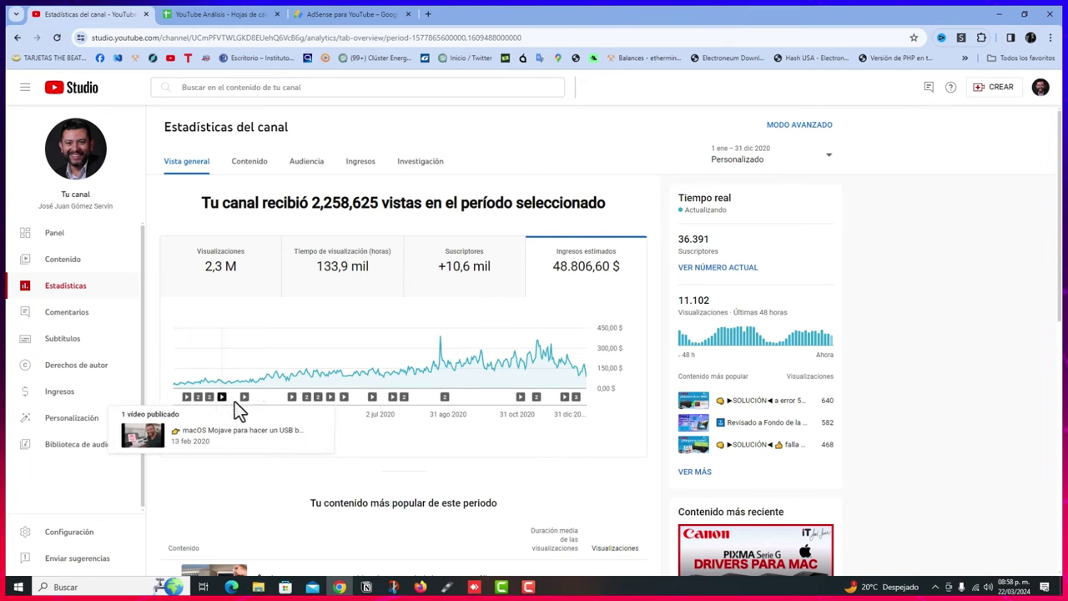
mouse_move(308, 397)
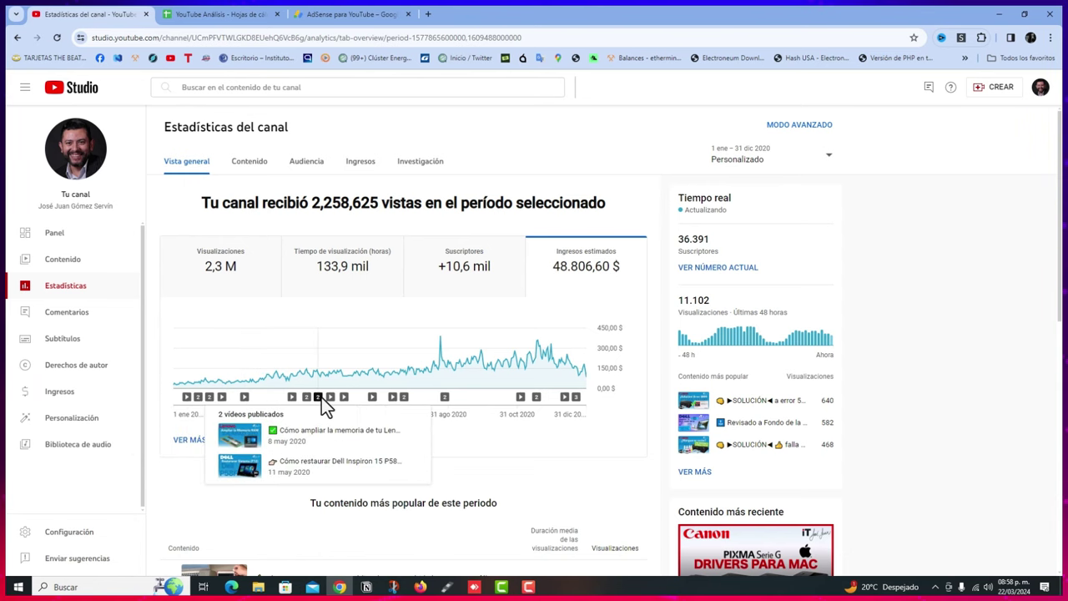
mouse_move(371, 397)
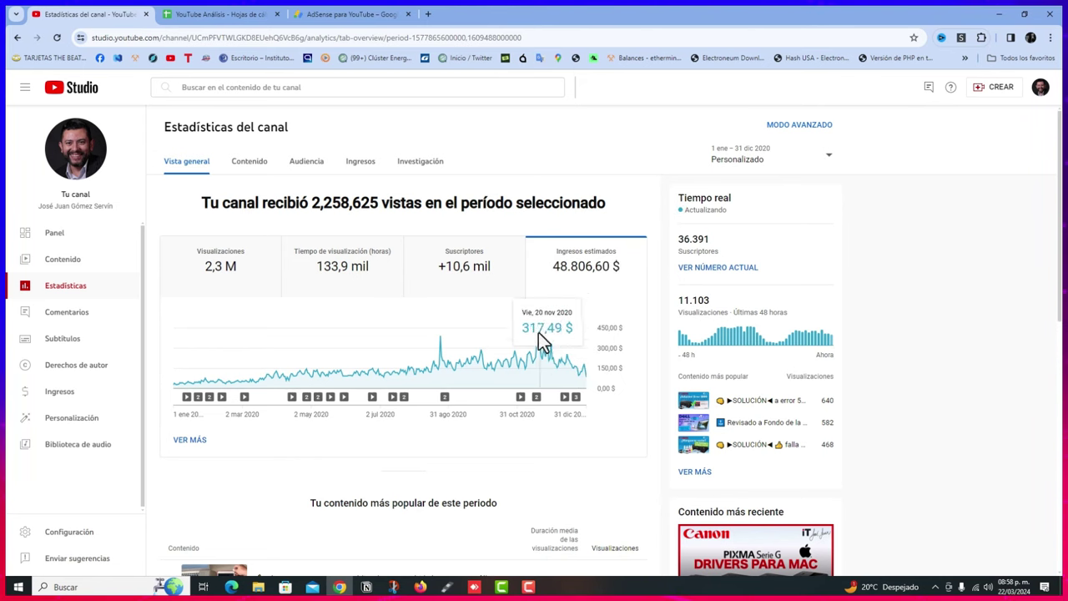
Switch to the YouTube Análisis spreadsheet and review the 2020 row's views, new videos and subscribers
click(219, 14)
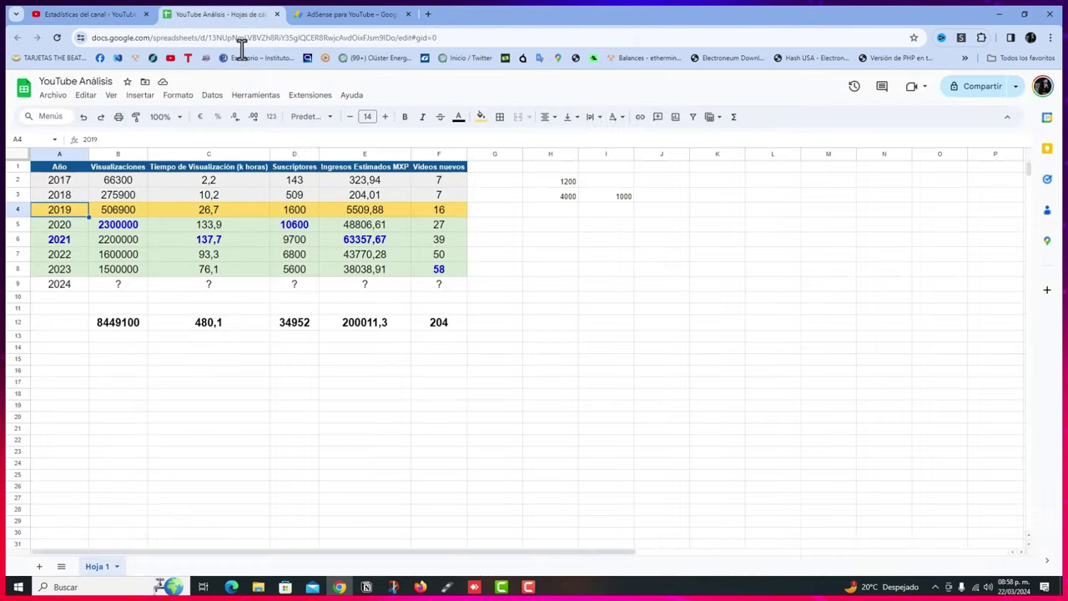
click(104, 226)
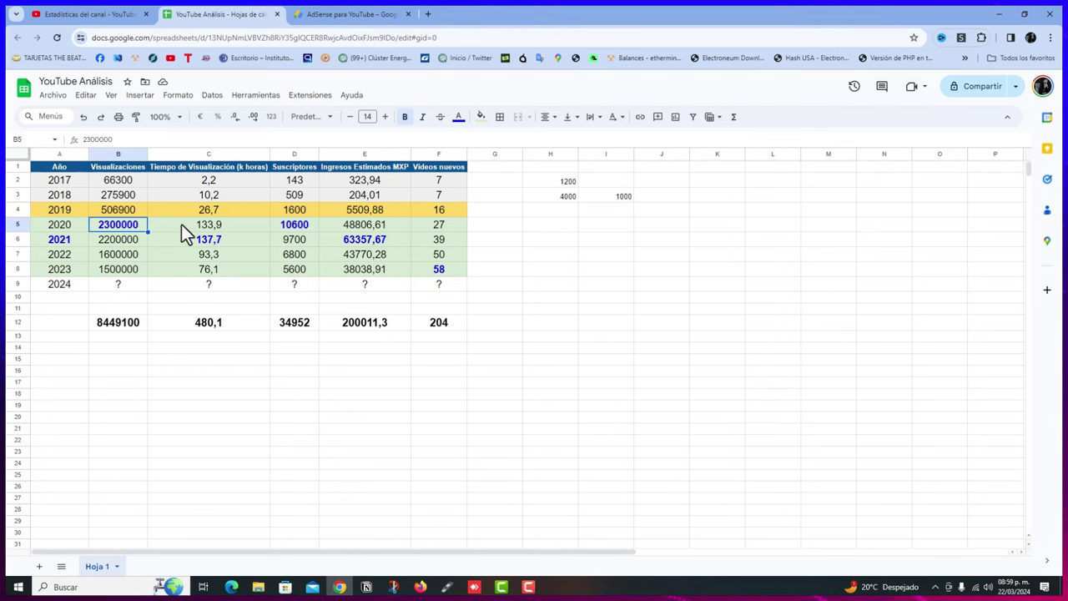
click(445, 230)
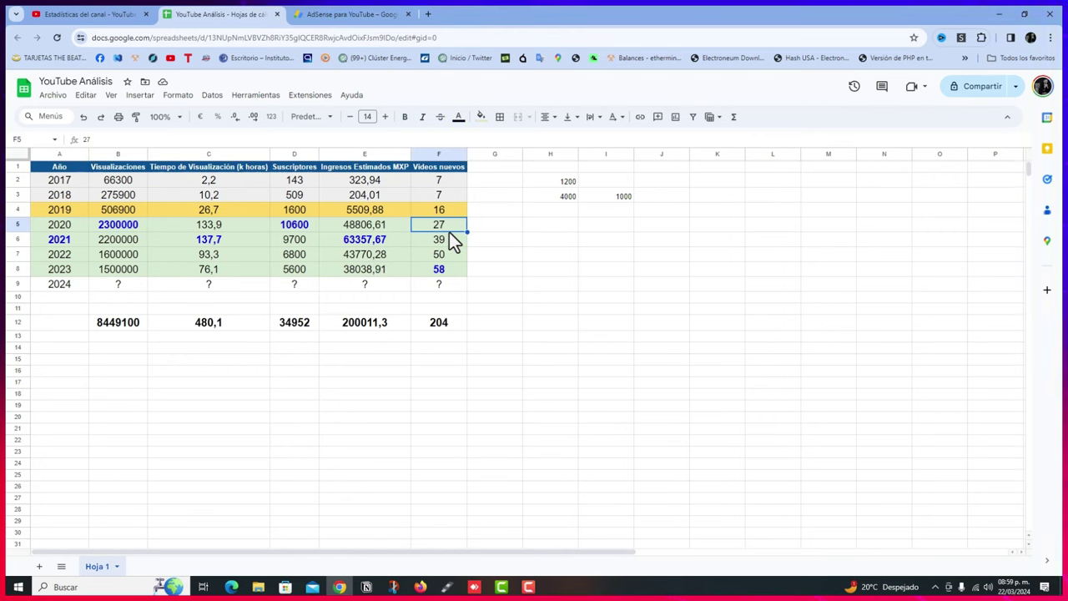
click(308, 233)
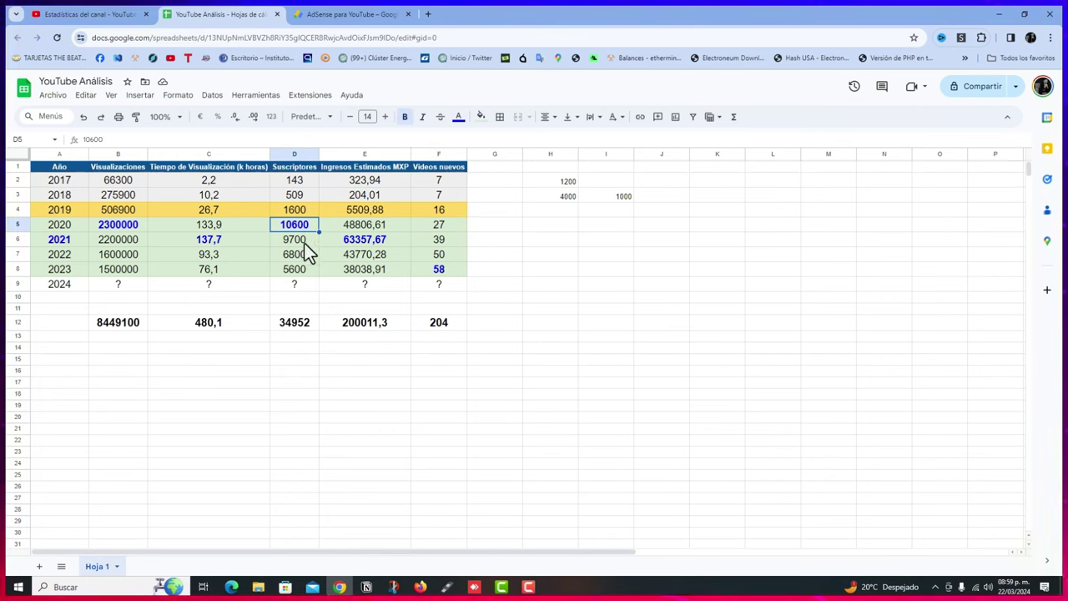
Review the 2020 views cell, check the late-2020 revenue curve in the channel statistics, and compare the spreadsheet's new video counts from 2017 onward
click(115, 228)
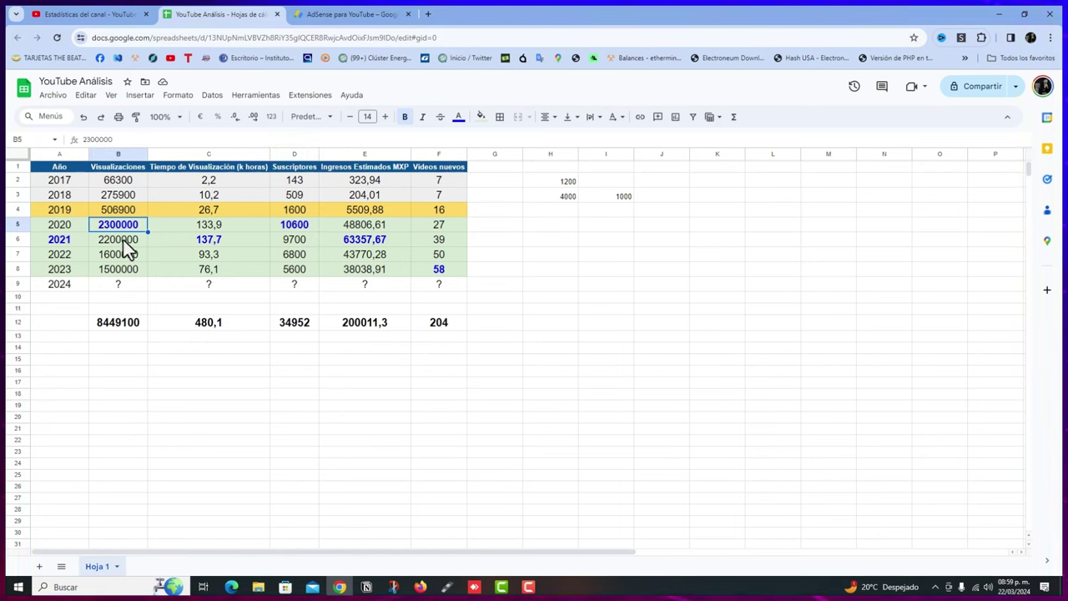
click(83, 14)
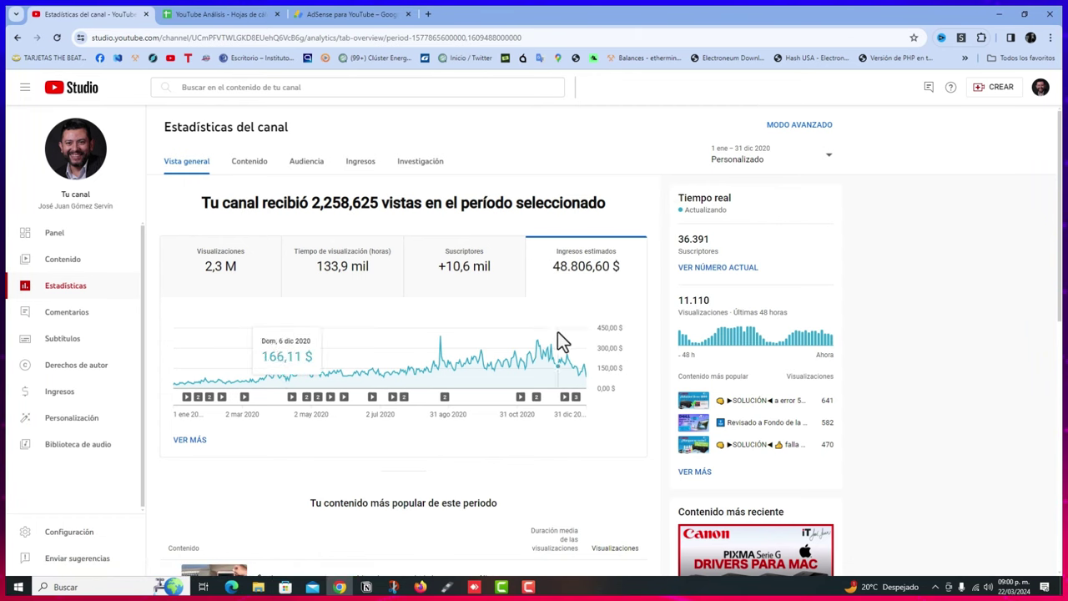
click(231, 17)
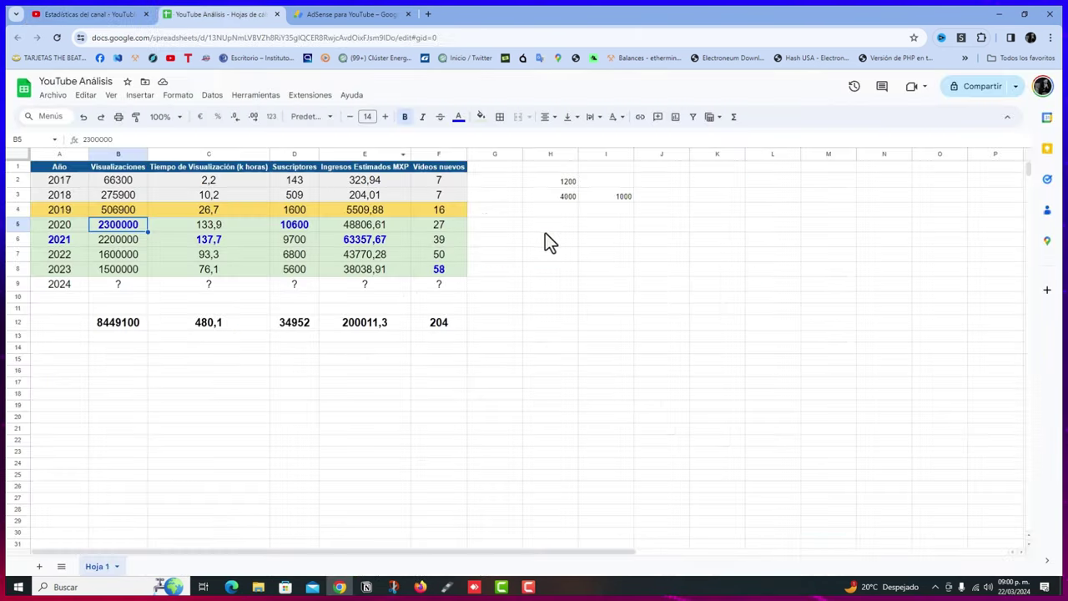
drag(451, 180, 457, 234)
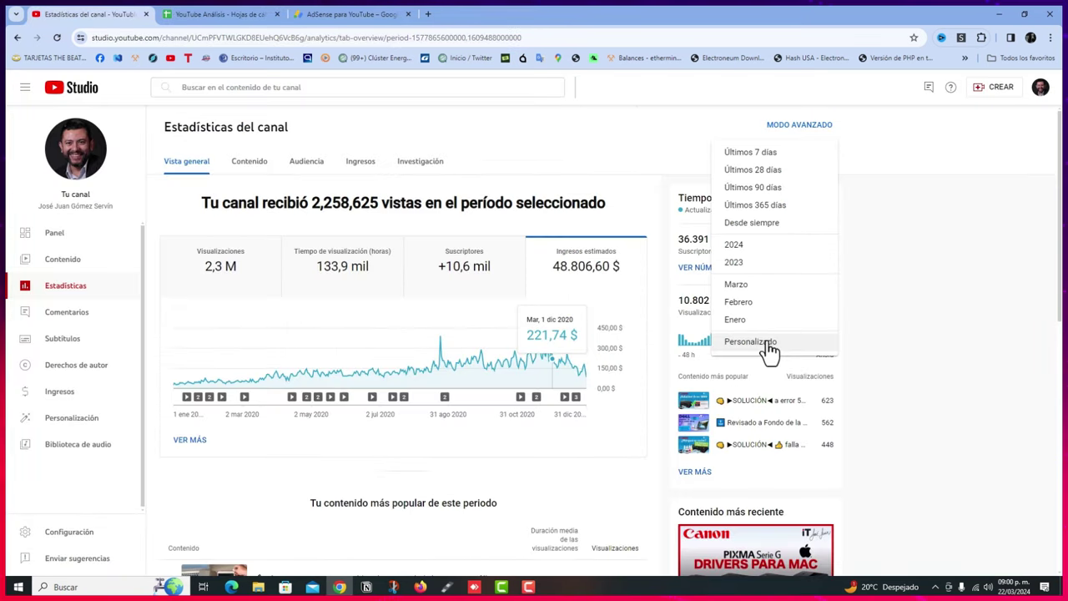
Set the channel statistics' custom period to 1 January 2021 through 31 December 2021
click(767, 351)
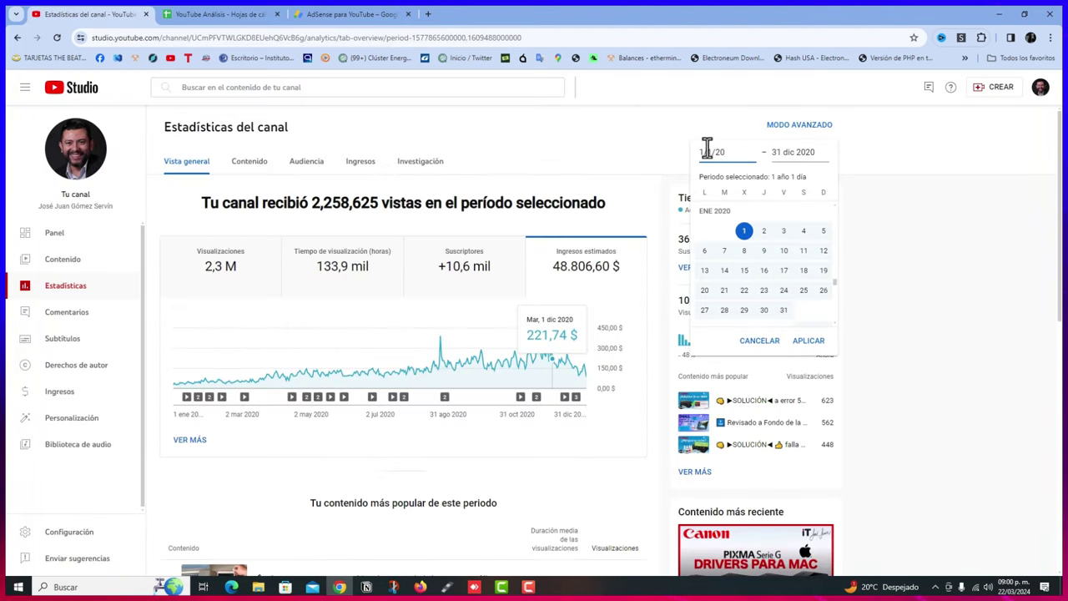
text(21)
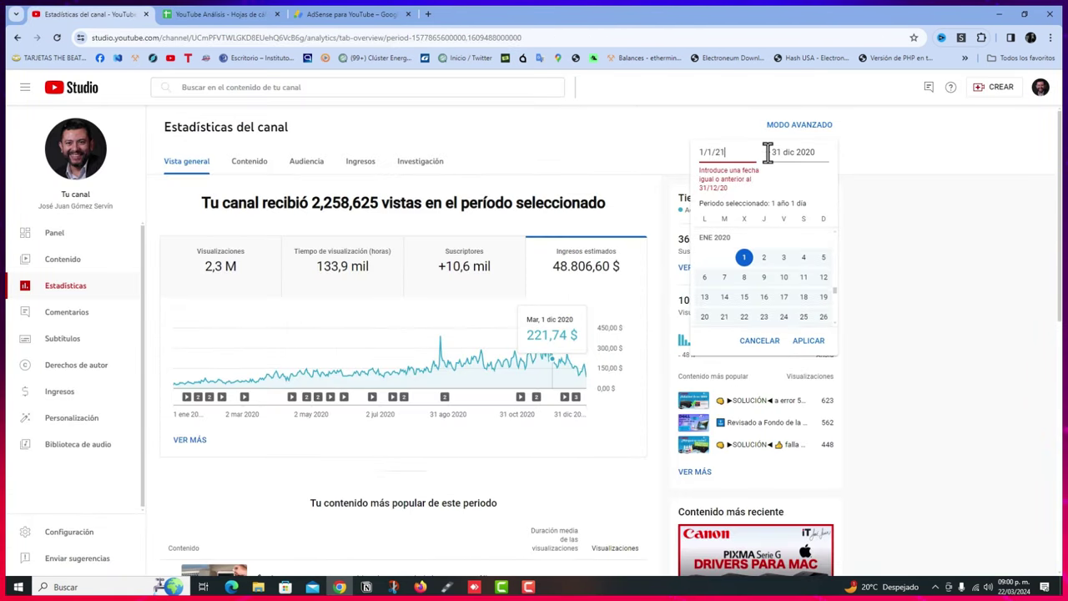
key(Return)
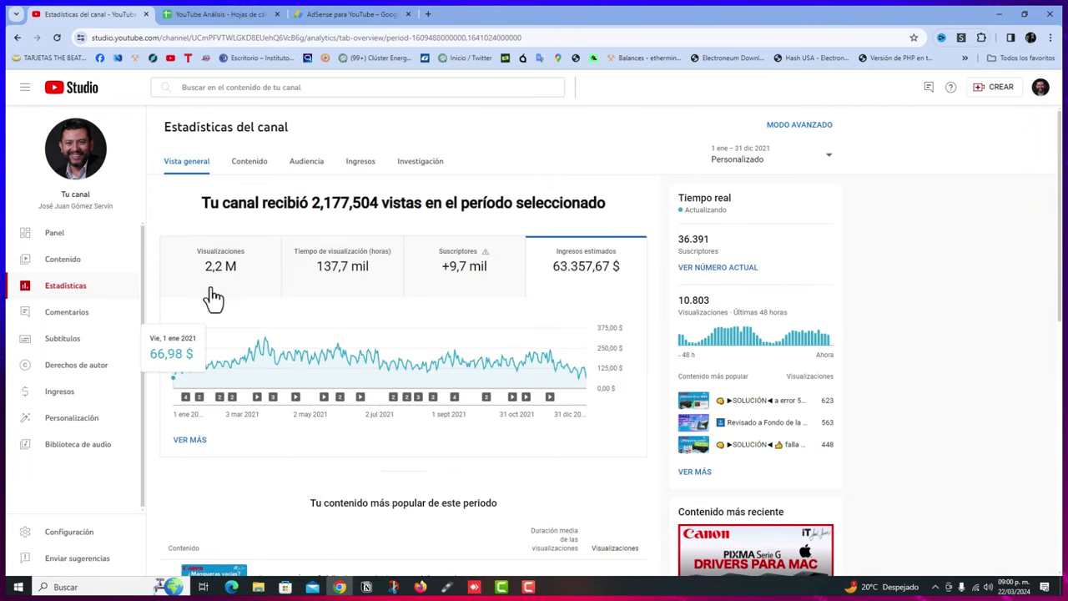
mouse_move(213, 283)
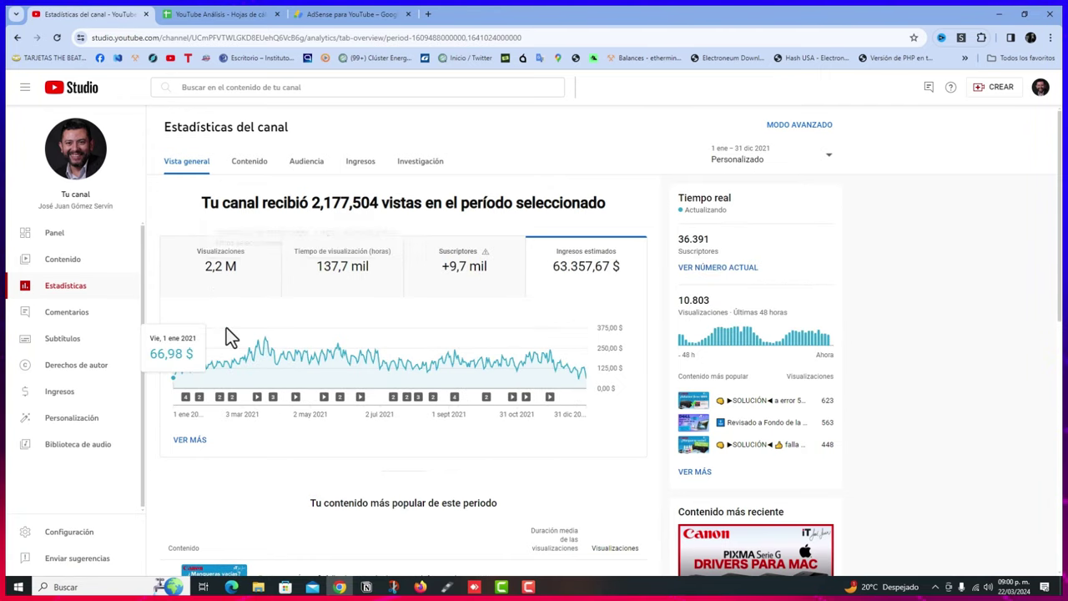
In the YouTube Análisis spreadsheet, check the 2020 views and review the 2021 watch time, estimated revenue, subscribers and new videos
click(214, 15)
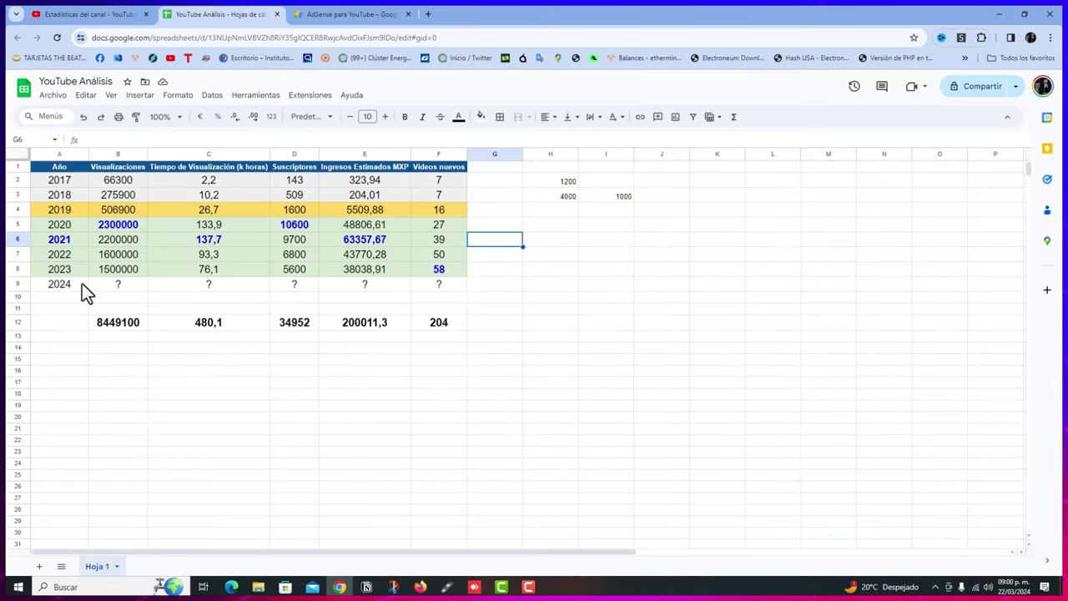
click(107, 227)
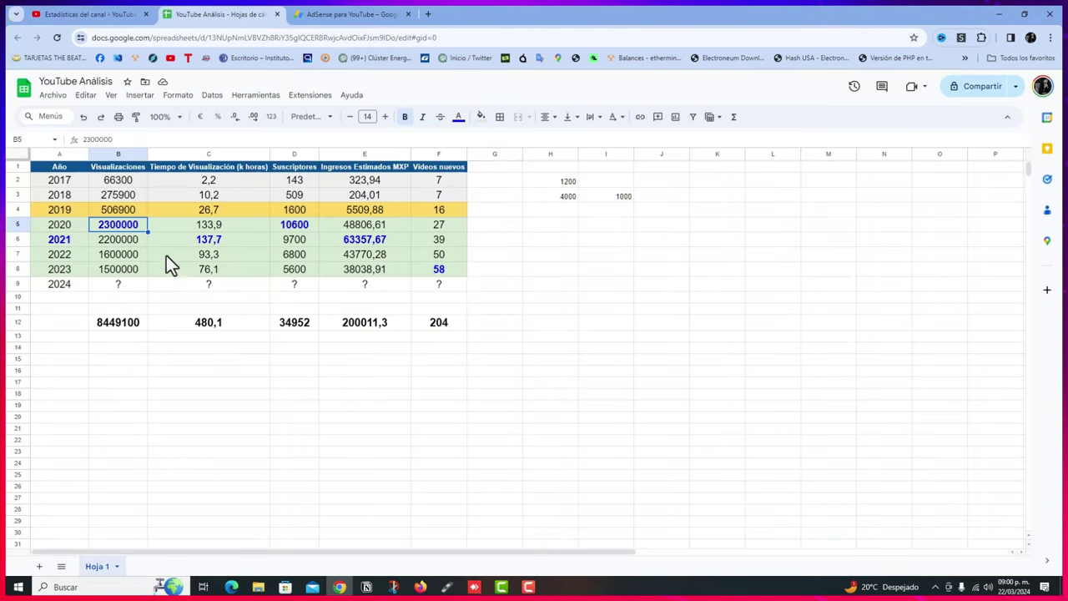
click(214, 242)
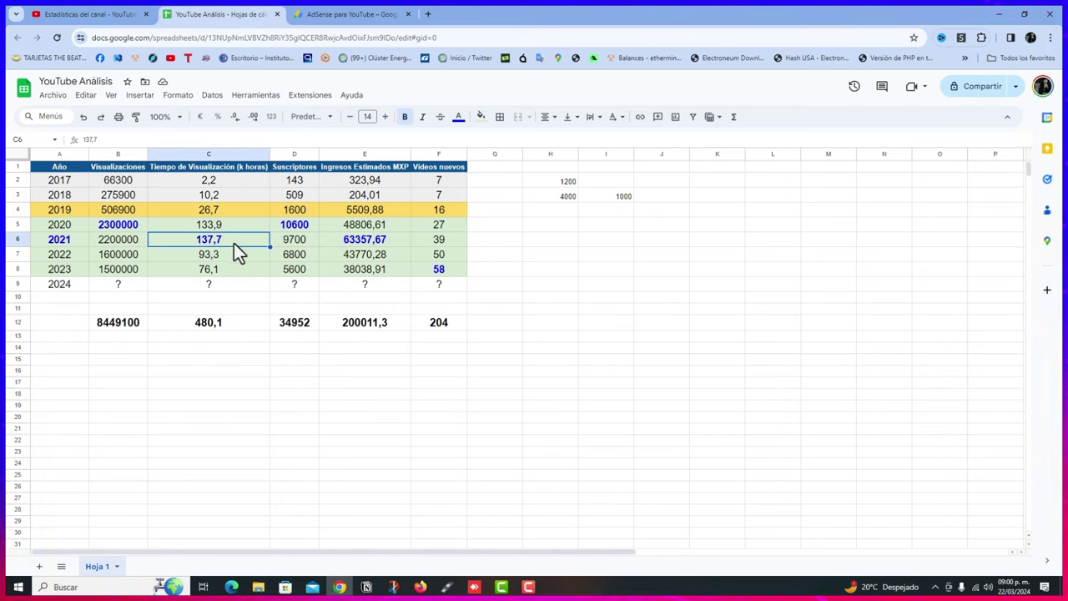
click(346, 242)
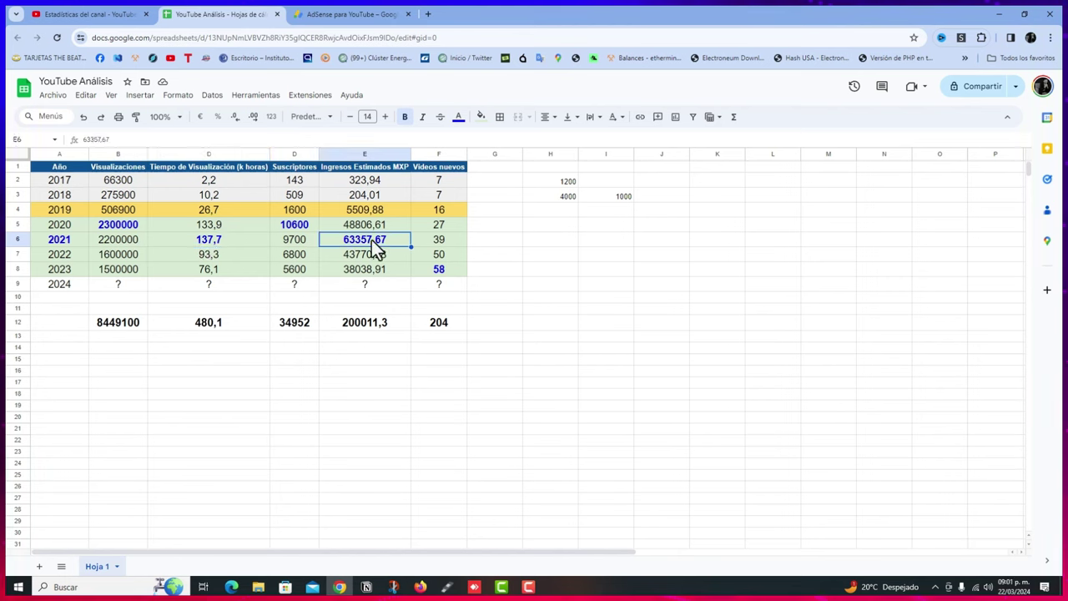
click(297, 243)
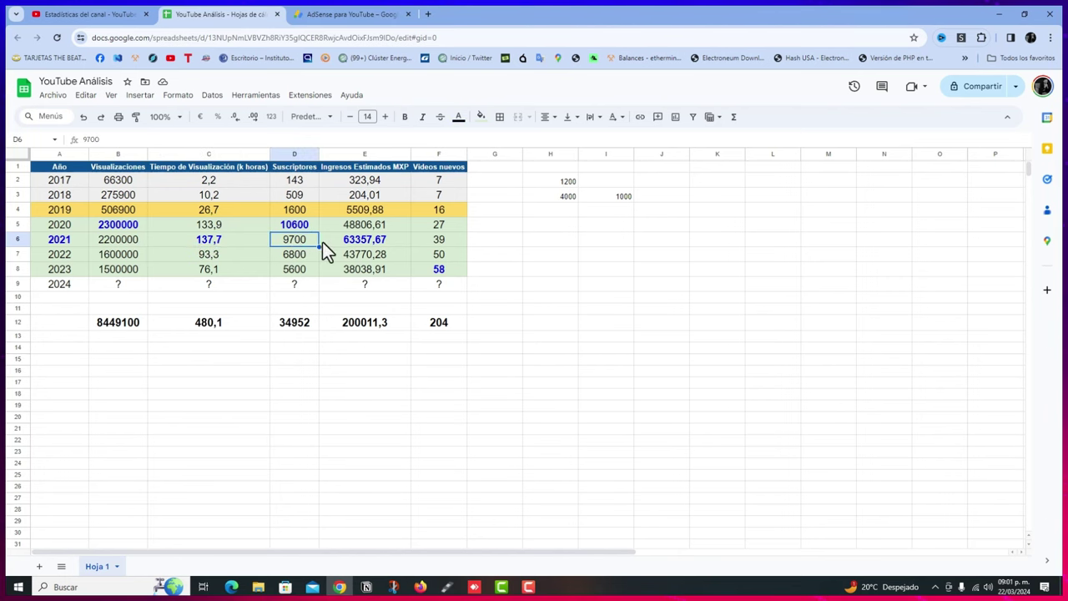
click(443, 242)
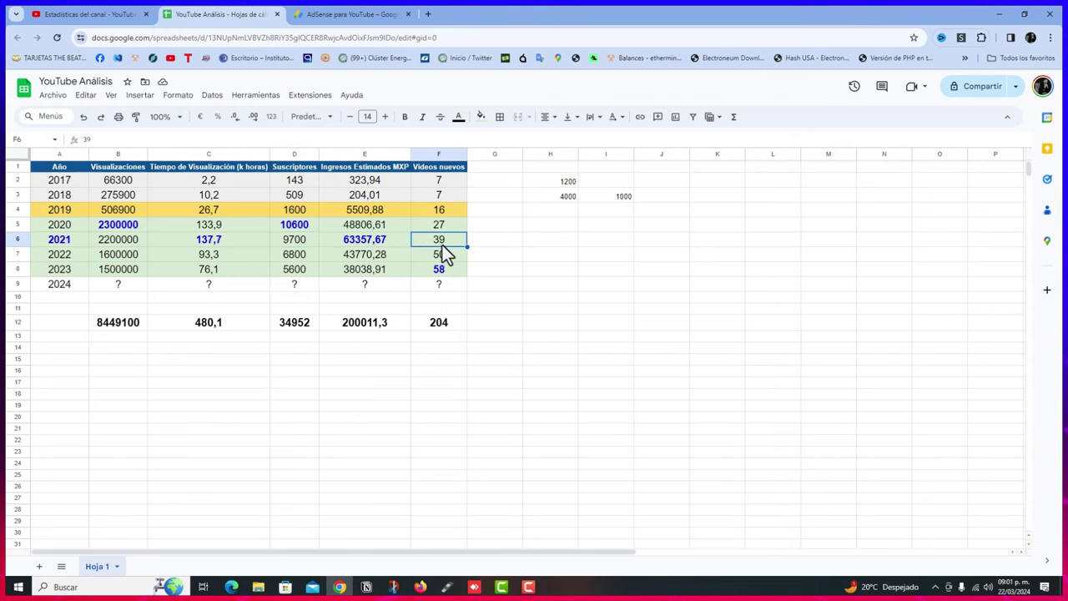
Return to the channel statistics and inspect the 2021 estimated revenue curve and subscriber figure
click(112, 13)
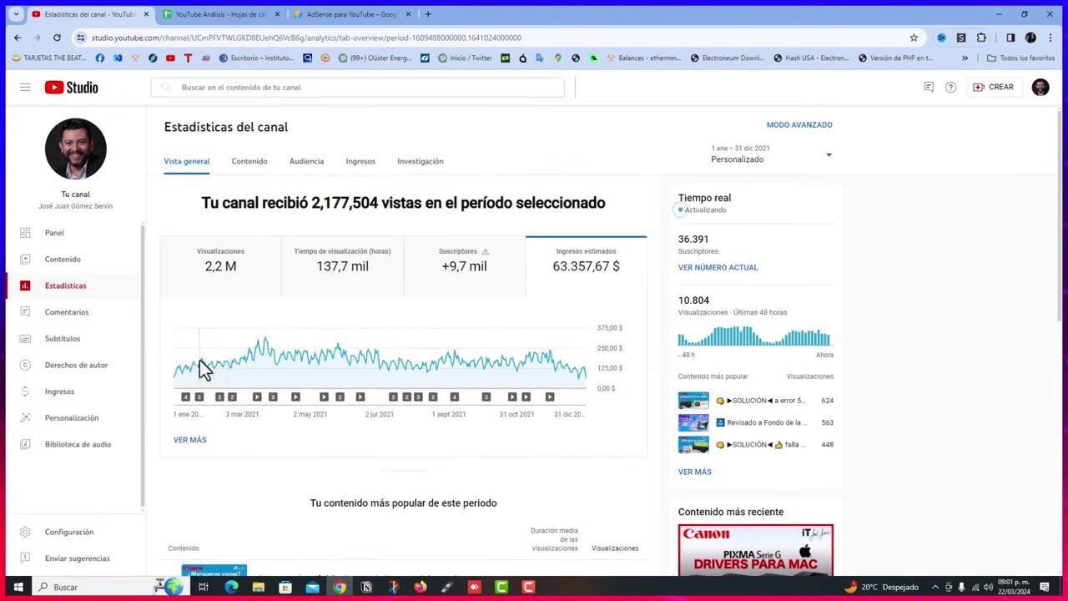
mouse_move(194, 372)
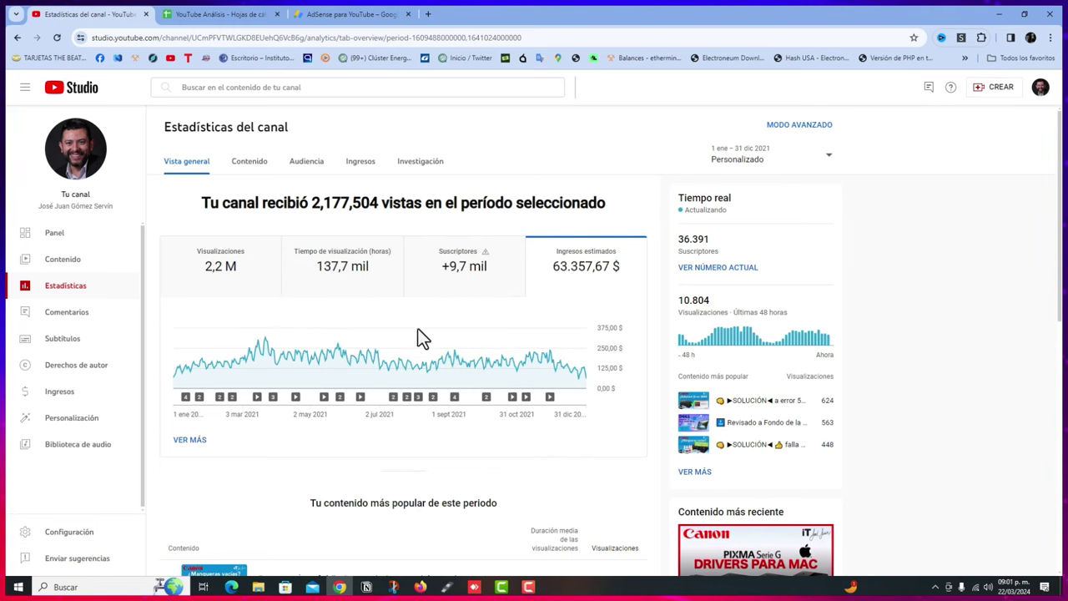
mouse_move(486, 261)
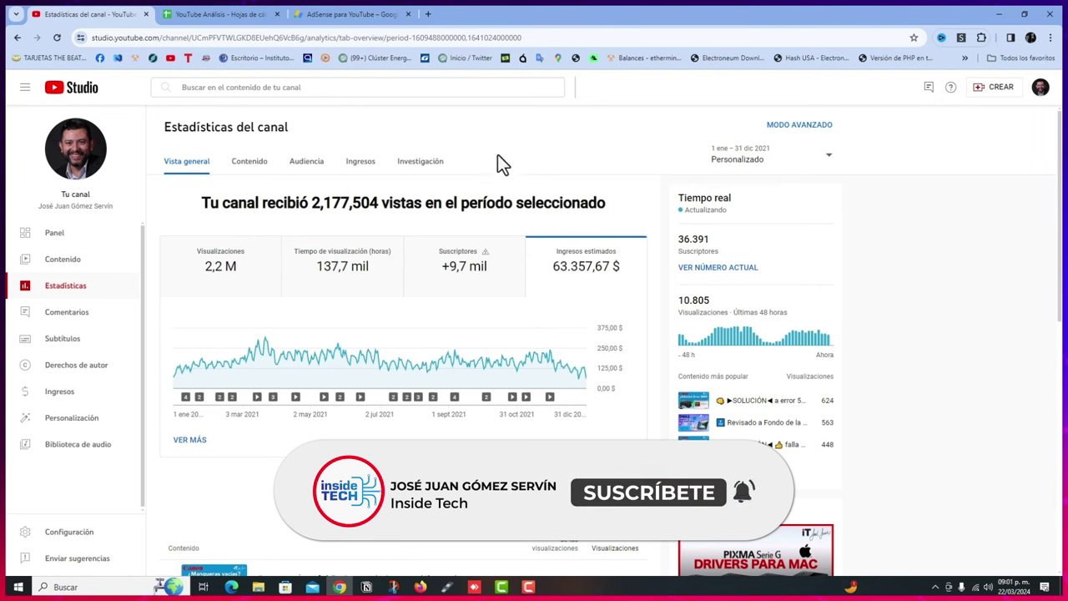
Compare the 2020 and 2021 rows in the YouTube Análisis spreadsheet, including the 2021 views
click(210, 17)
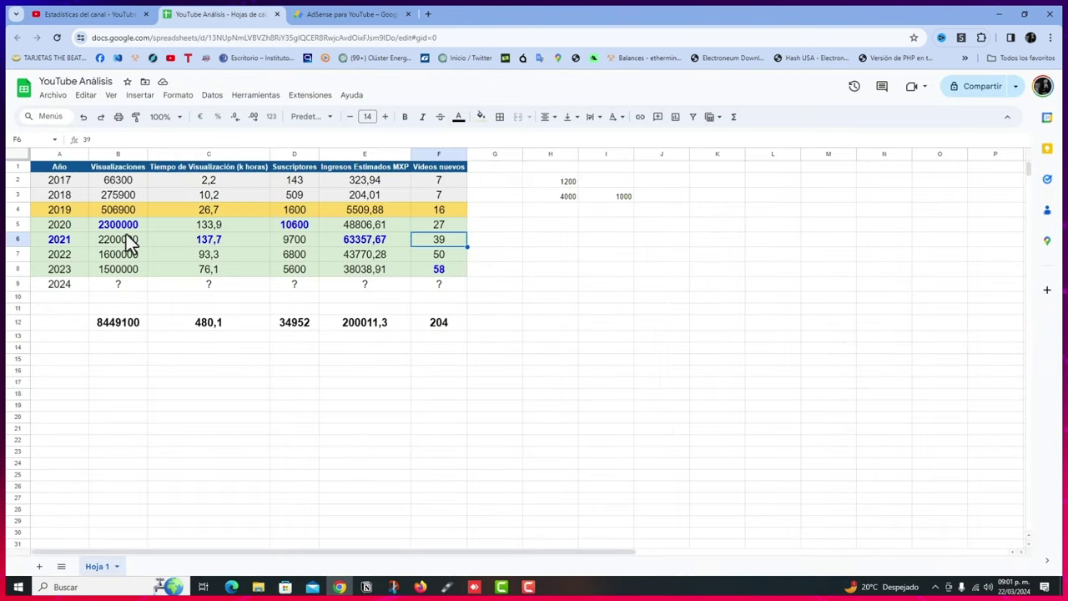
click(55, 225)
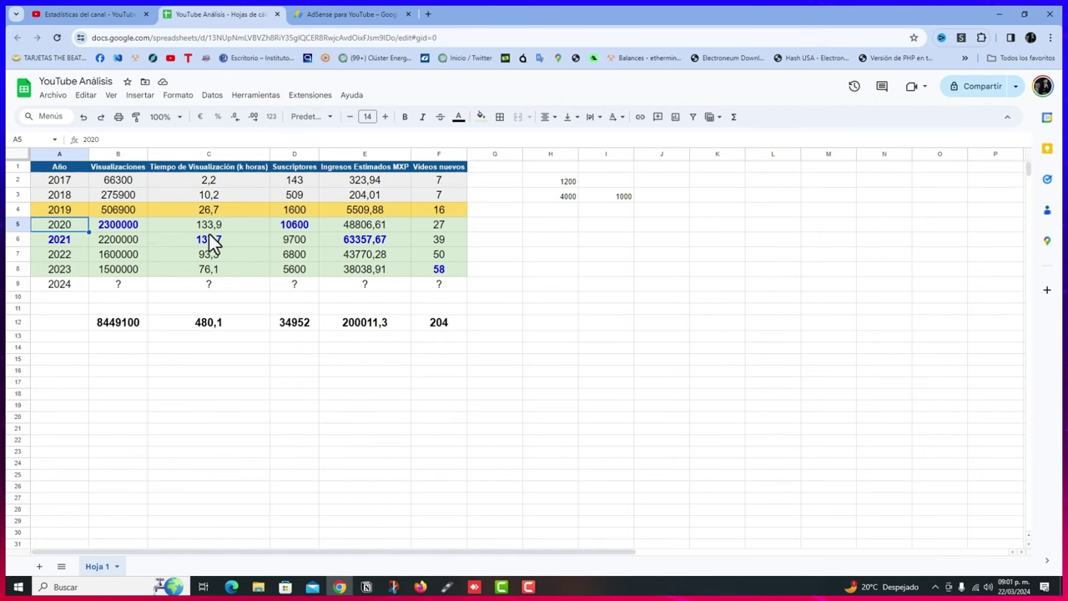
click(75, 242)
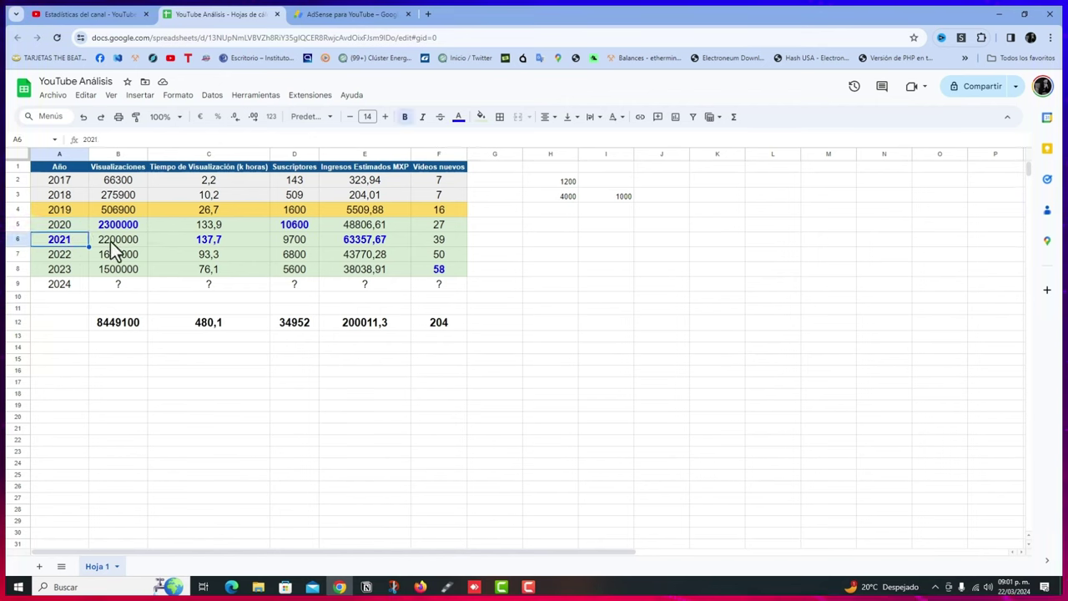
click(109, 247)
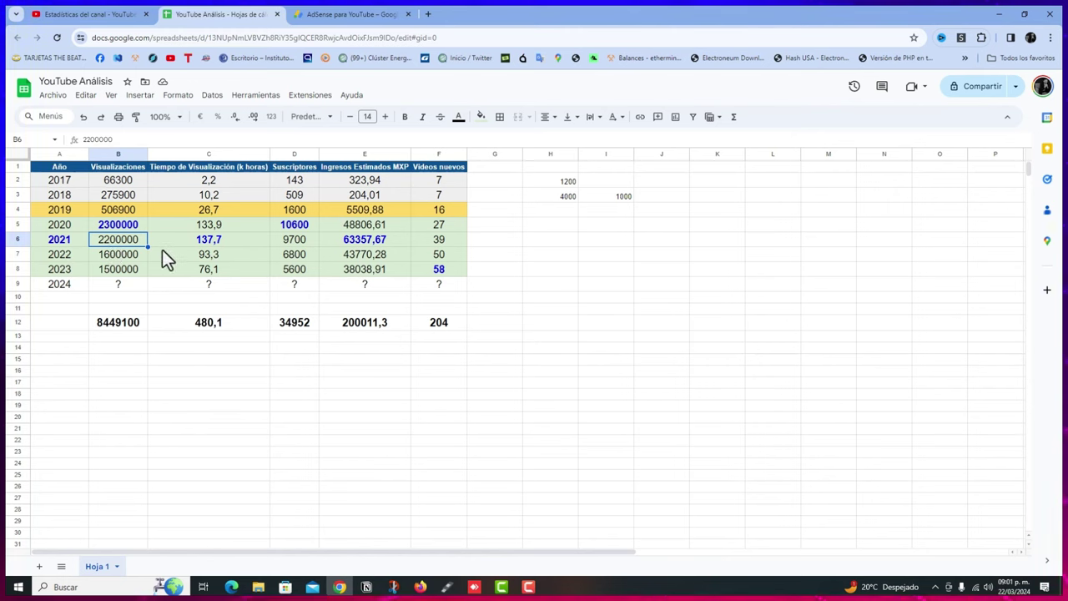
Examine the videos published in March and April 2021 against the daily estimated revenue in the channel statistics
click(85, 12)
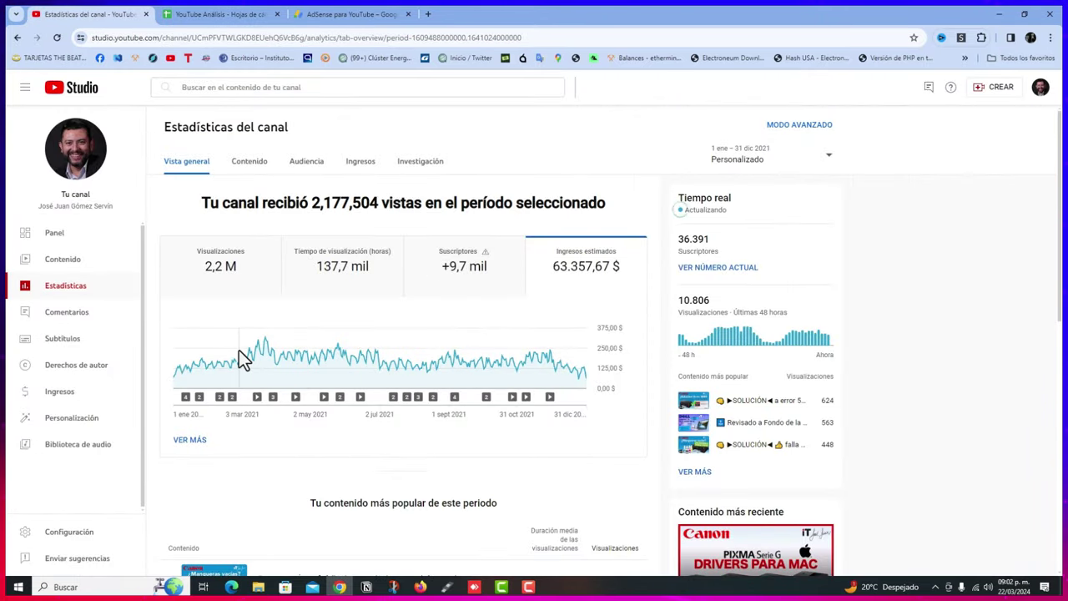
mouse_move(272, 350)
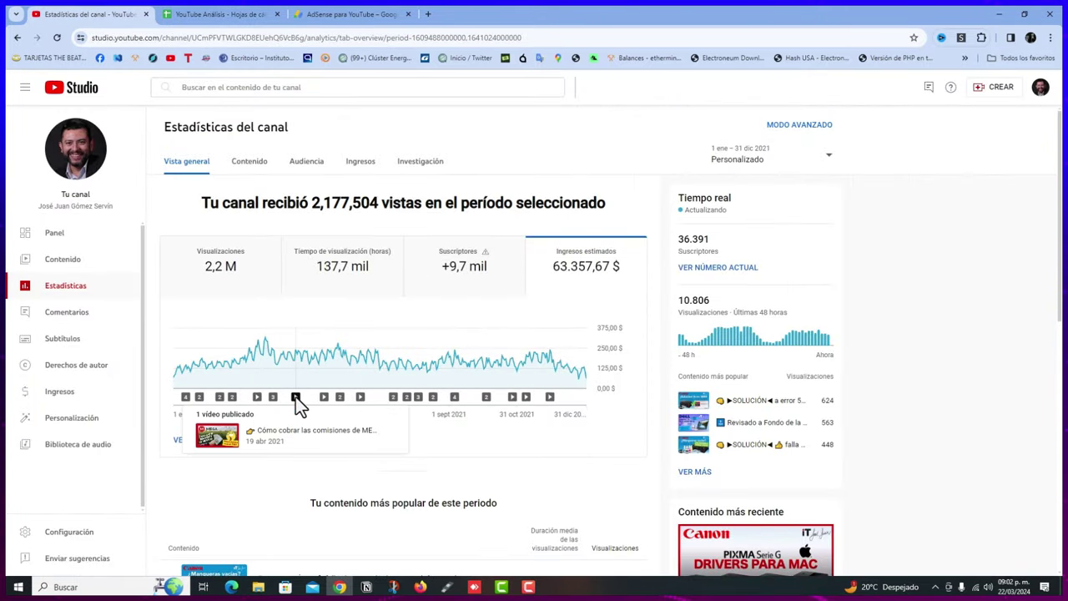
mouse_move(272, 398)
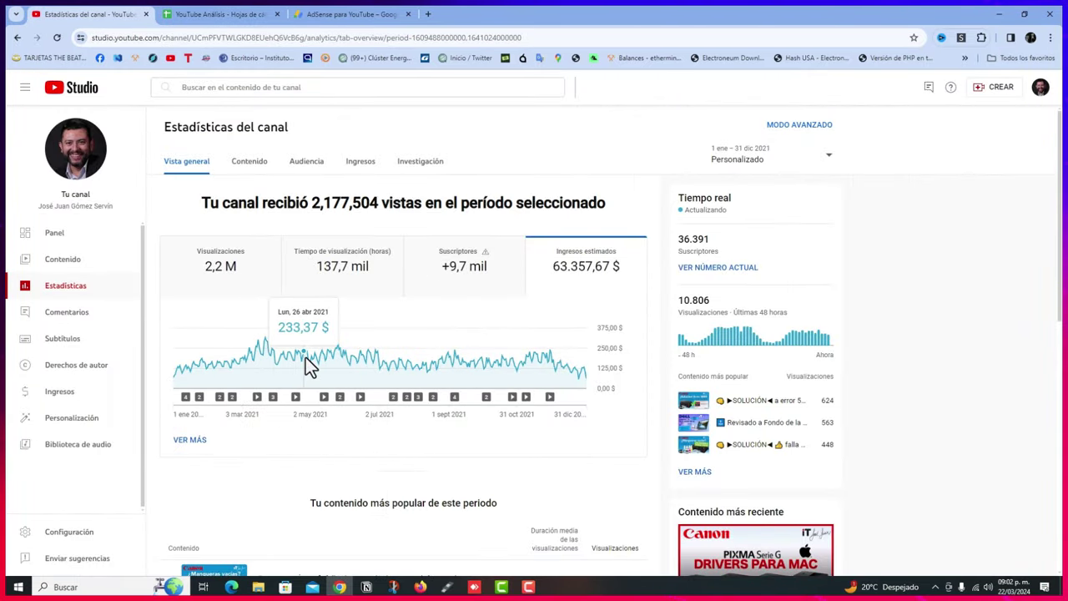
mouse_move(344, 354)
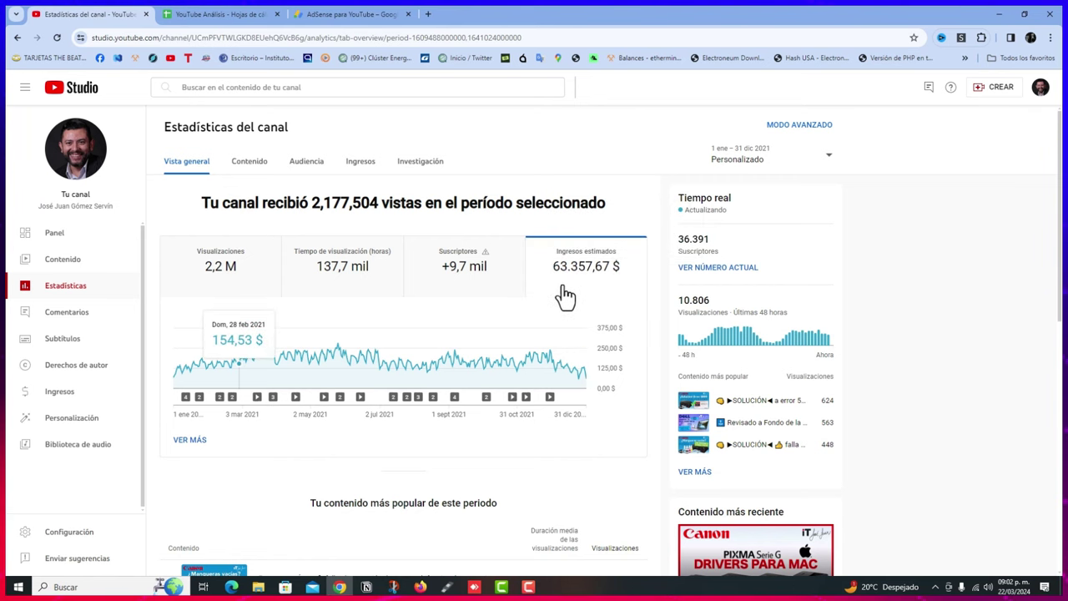
Check the 2021 estimated revenue cell in the spreadsheet against the channel statistics for that year
key(ctrl+Tab)
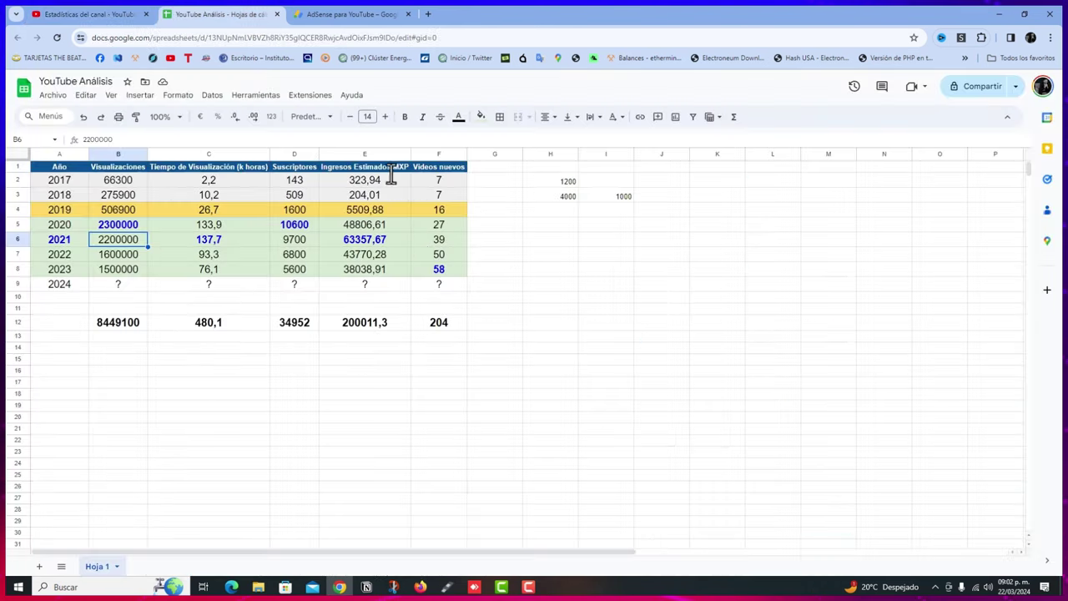
click(365, 237)
click(126, 14)
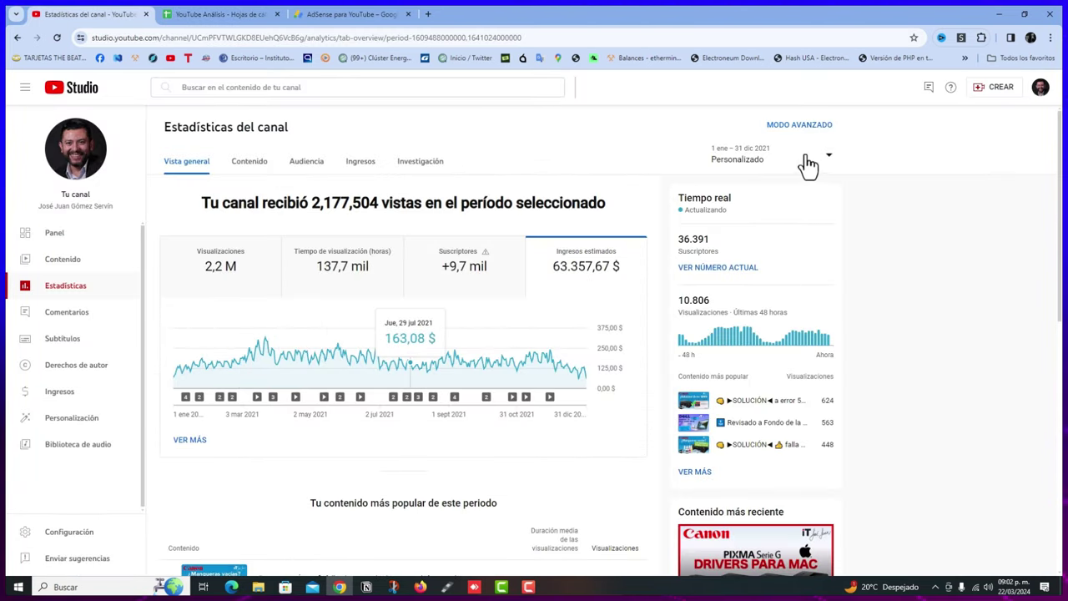
In the YouTube Análisis spreadsheet, select and compare the 2020–2021, 2020–2023, 2017–2018 and 2019 rows in turn
key(ctrl+Tab)
drag(56, 224, 415, 242)
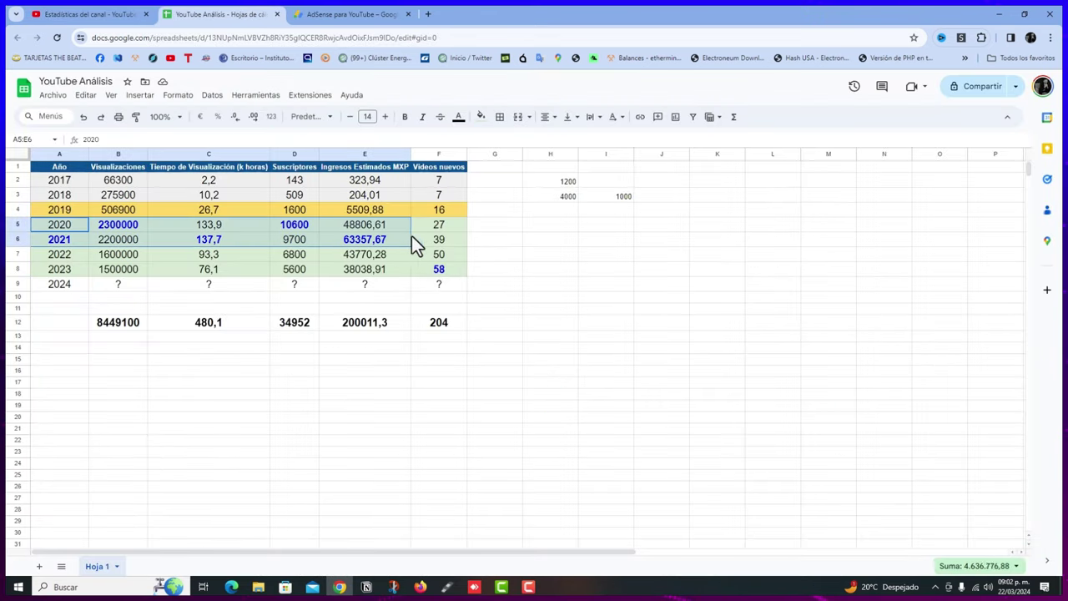
click(58, 223)
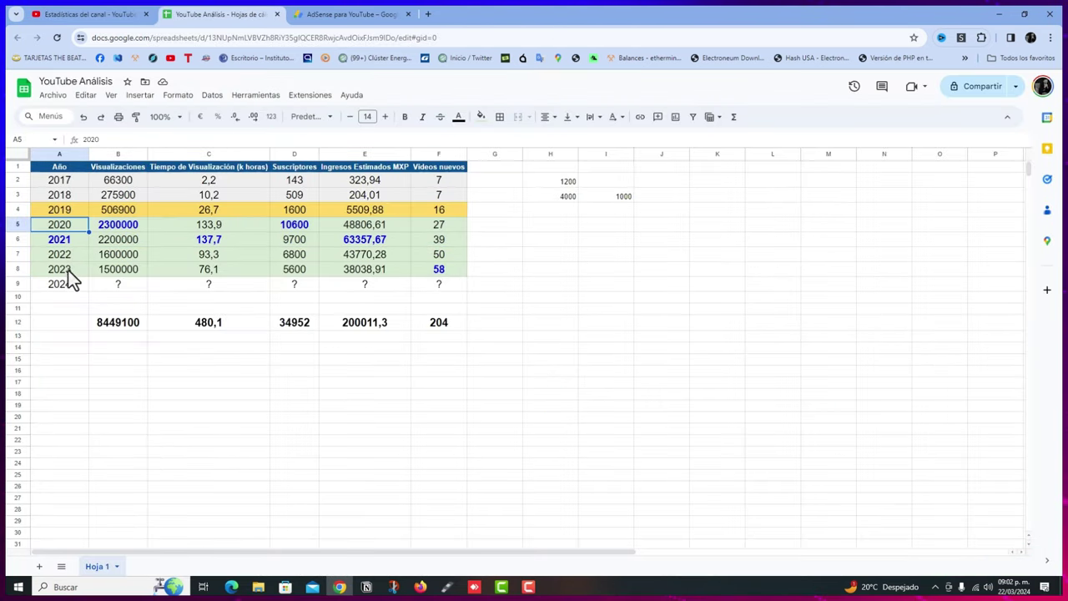
shift+click(443, 272)
drag(58, 179, 429, 199)
click(72, 210)
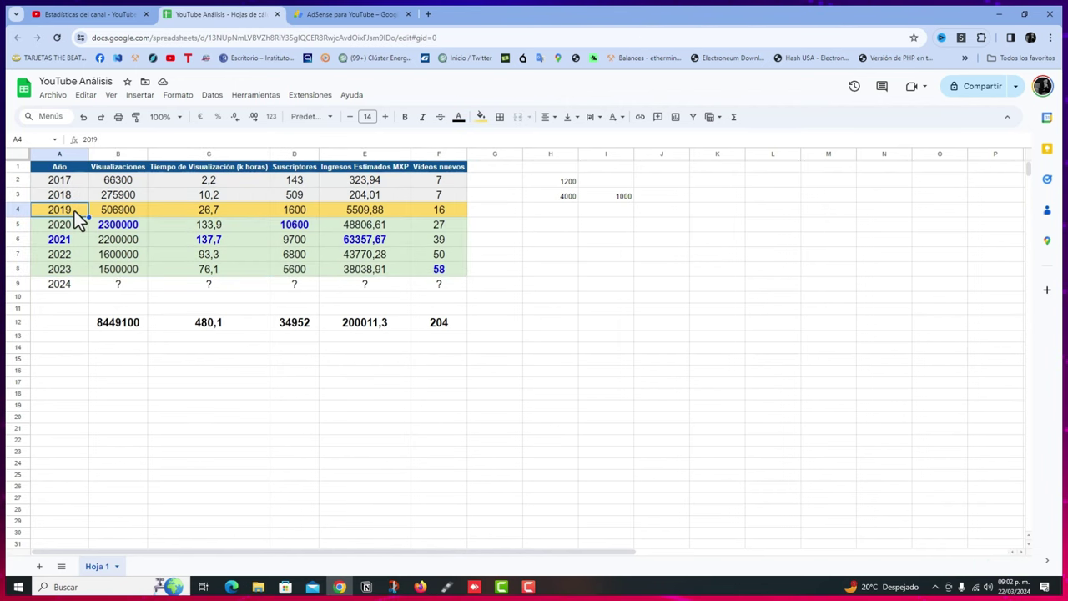
shift+click(445, 210)
click(562, 301)
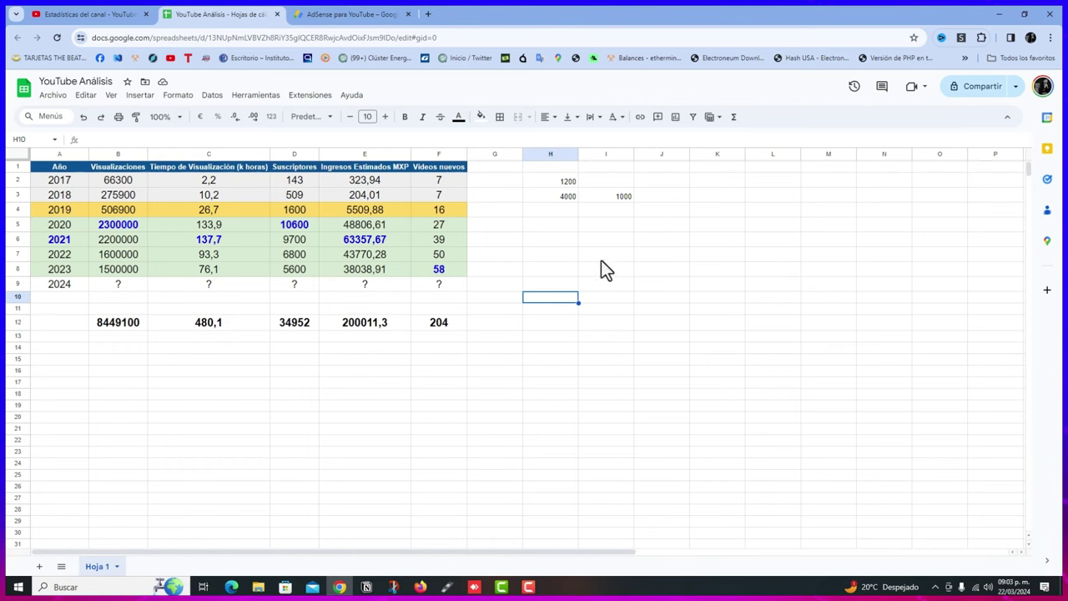
Examine the Visualizaciones y Ingresos Estimados MXP chart, and select the 2023 row's figures from views through estimated revenue
scroll(677, 413, down, 10)
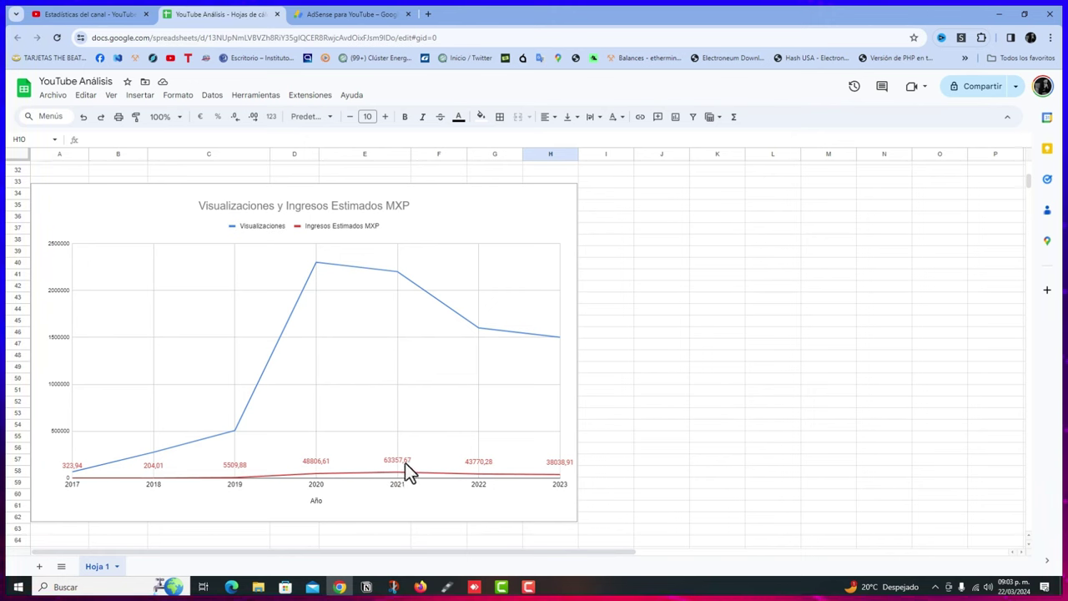
scroll(366, 481, up, 5)
scroll(366, 481, up, 2)
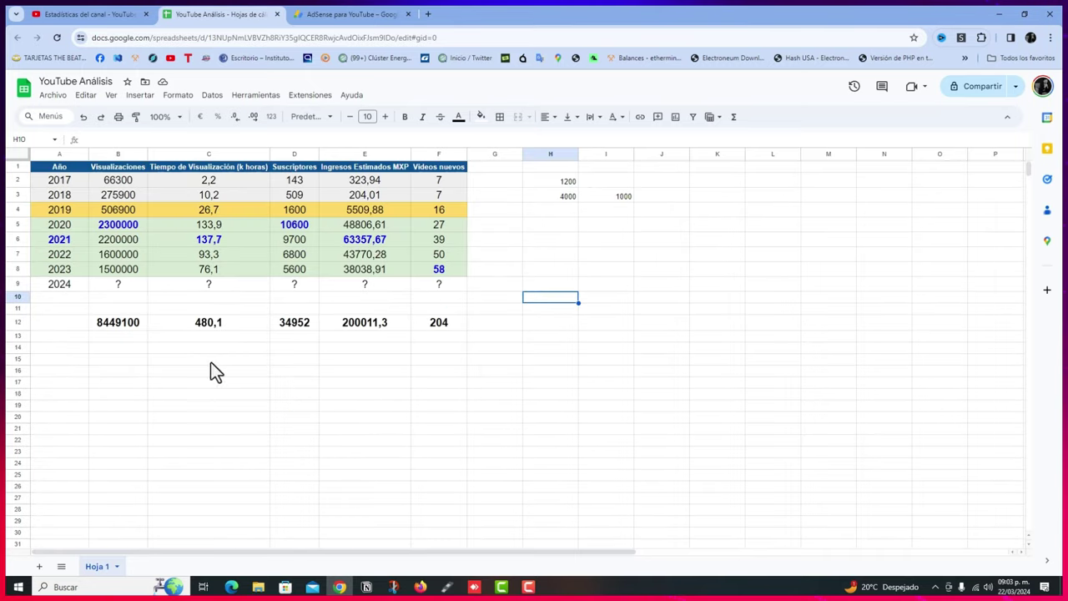
click(104, 282)
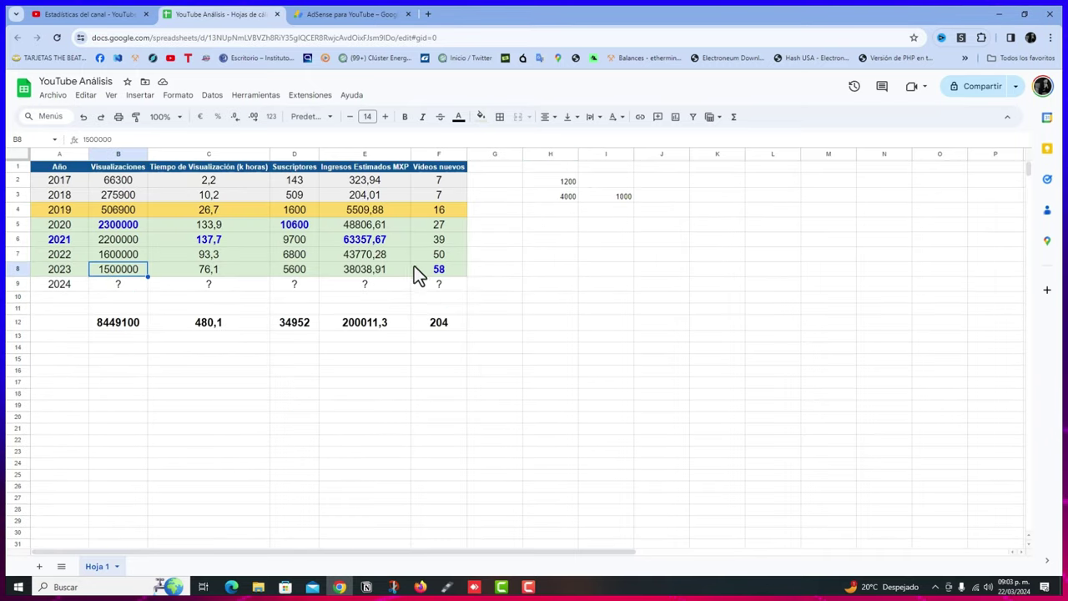
shift+click(371, 270)
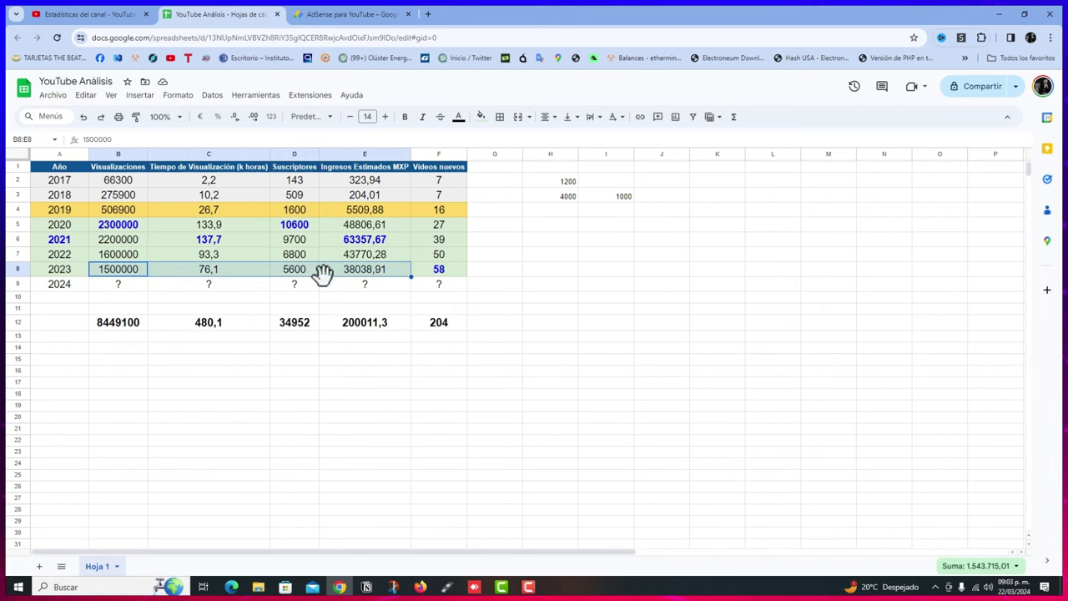
Select the whole 2023 row of the yearly table, from the year through the new videos
click(79, 273)
shift+click(440, 268)
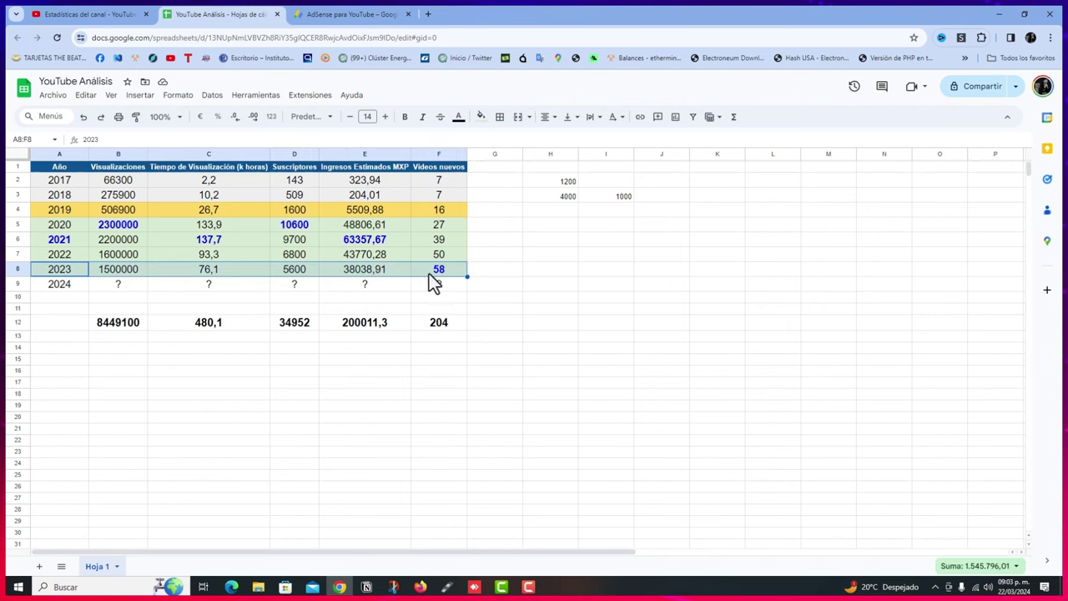
Set the channel statistics to the custom period 1 January to 31 December 2022 and review its views, watch time and subscribers
click(110, 14)
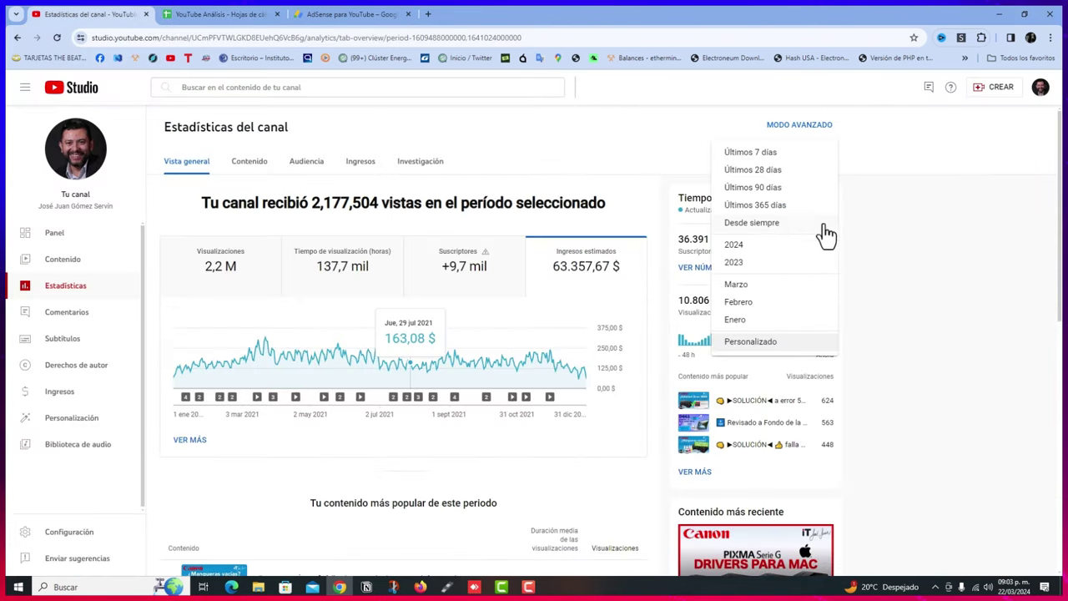
click(928, 273)
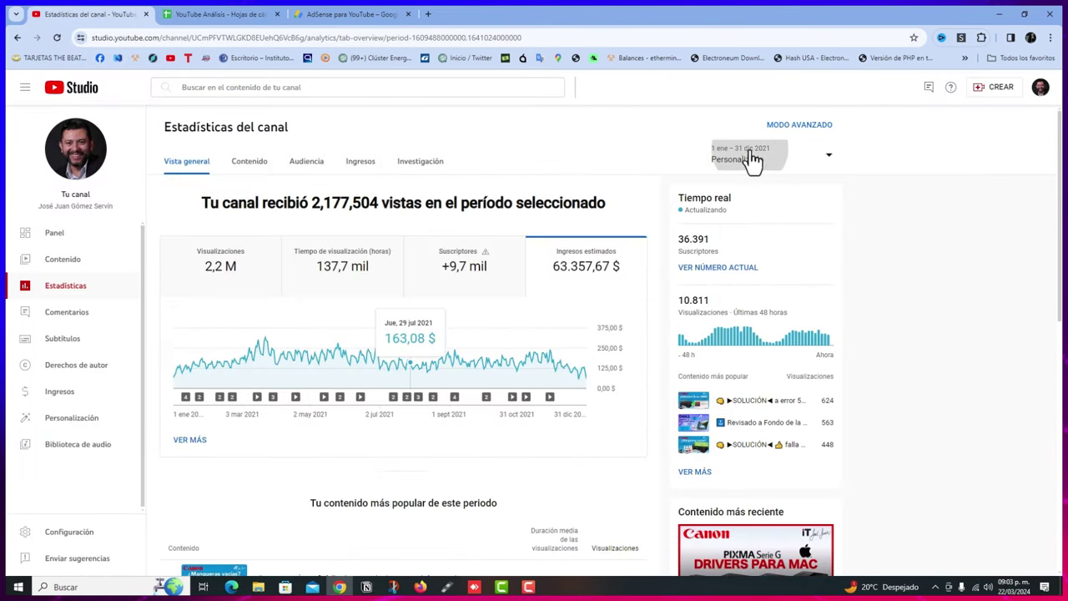
click(751, 159)
click(750, 341)
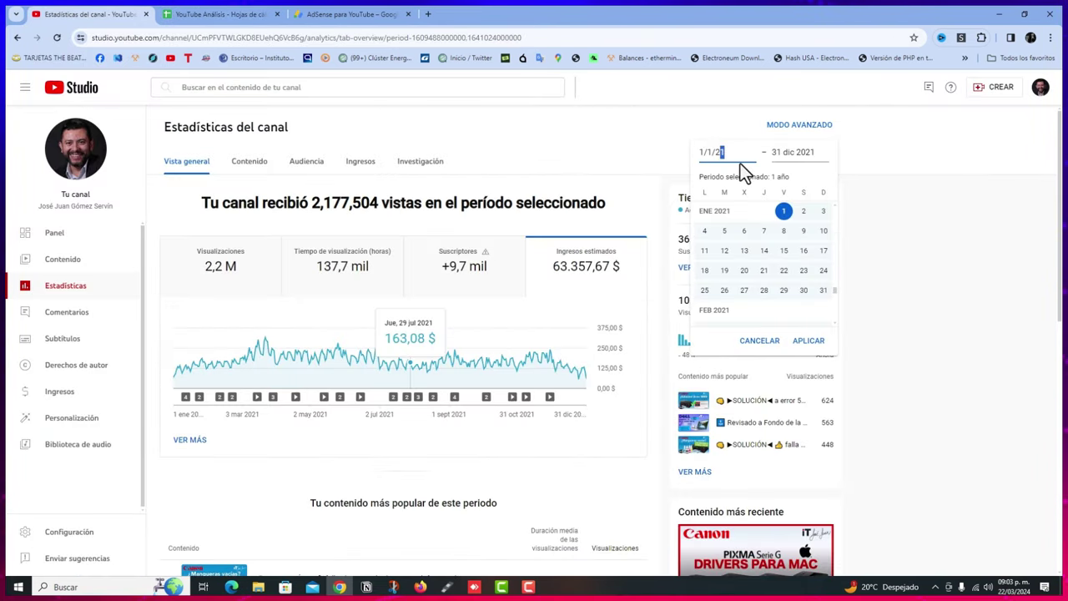
key(Tab)
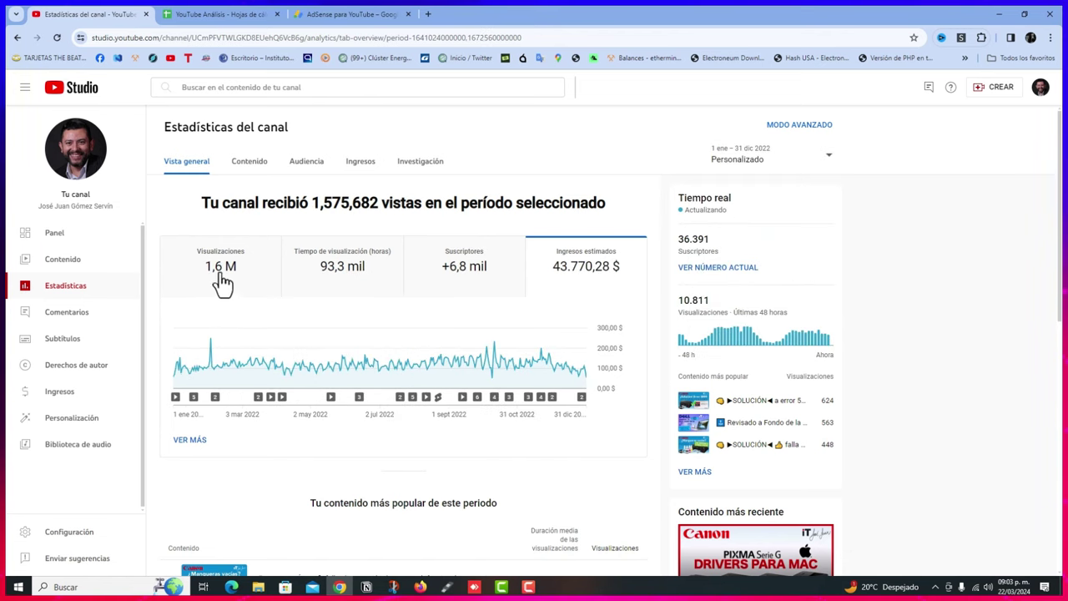
mouse_move(227, 288)
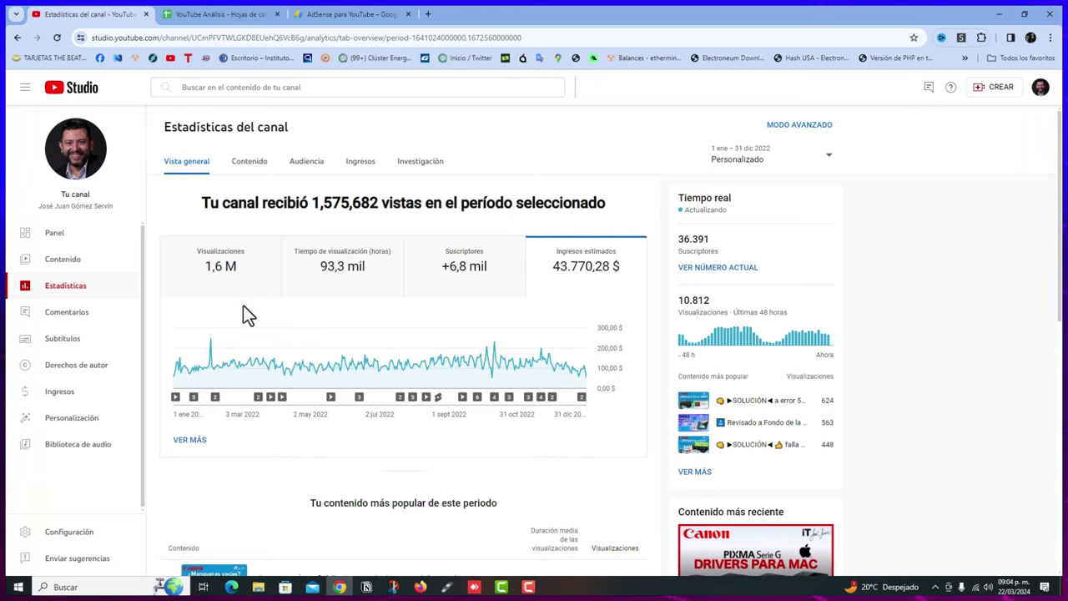
mouse_move(190, 372)
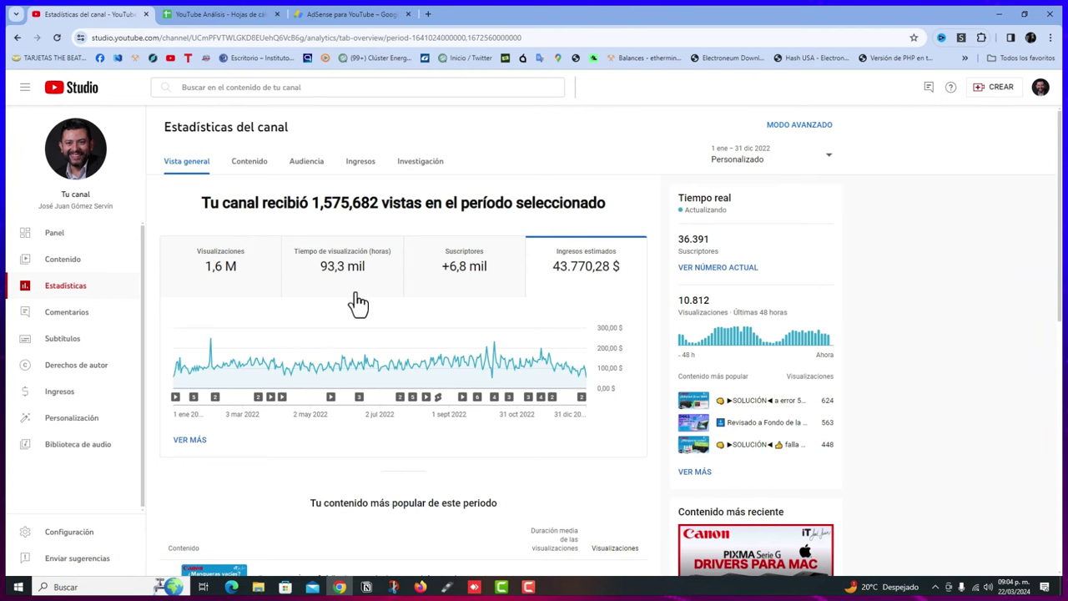
mouse_move(348, 287)
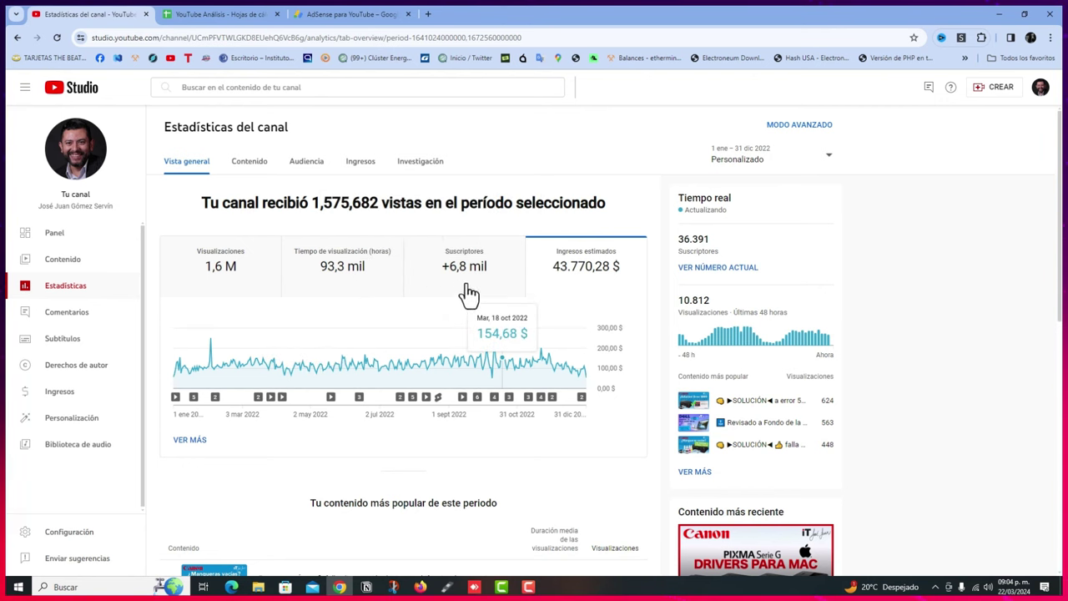
In the YouTube Análisis spreadsheet, check the 2022 watch time and compare the subscriber cells for 2022, 2021 and 2023
click(221, 10)
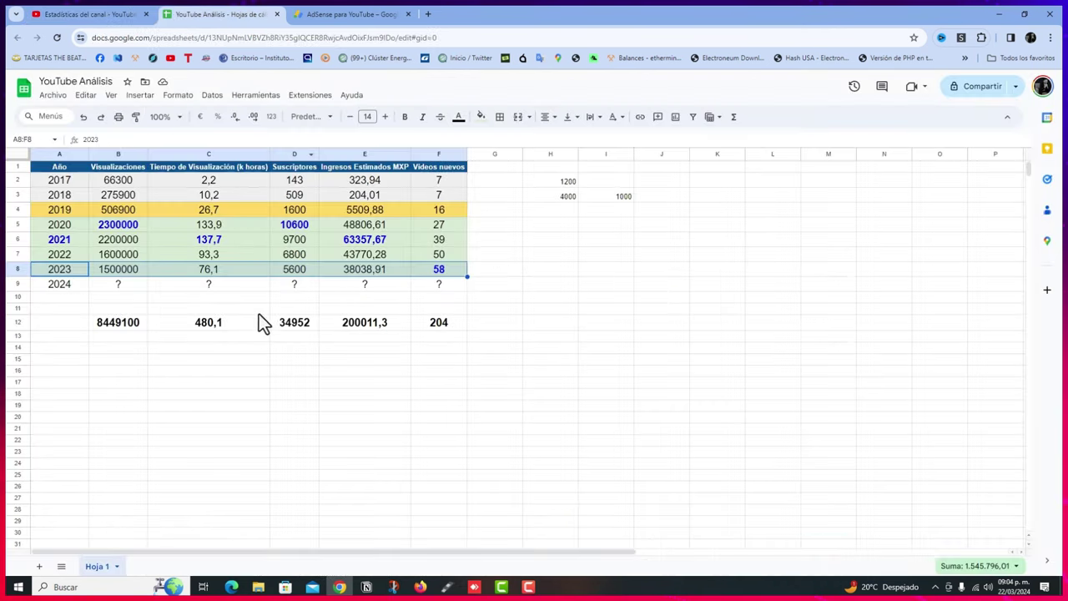
click(209, 257)
click(300, 257)
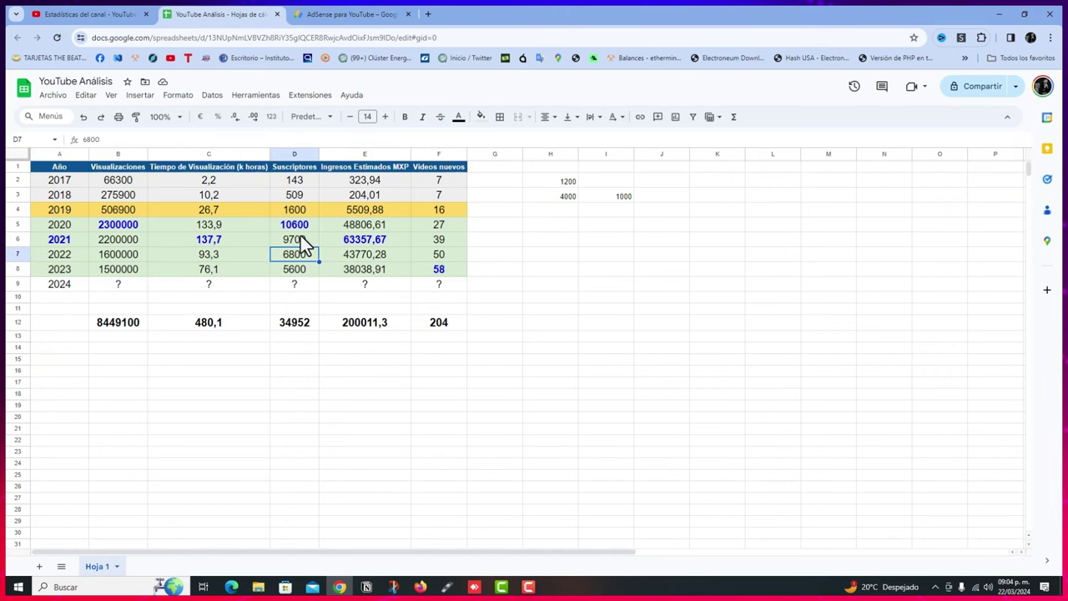
click(302, 241)
click(309, 264)
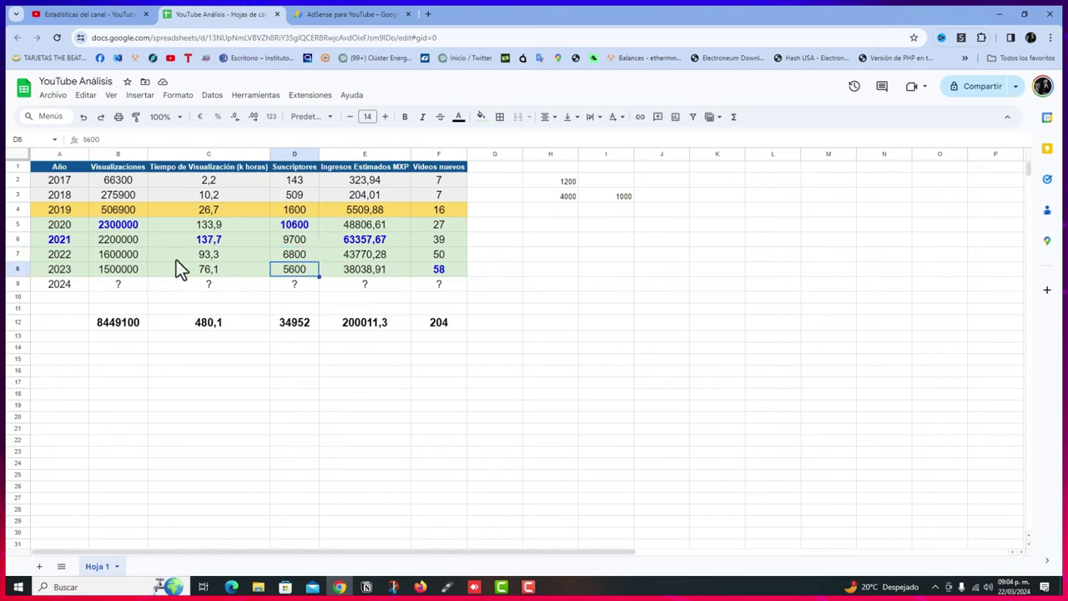
Compare the new videos of 2022 and 2023, and select both years' rows from the year through estimated revenue
click(78, 255)
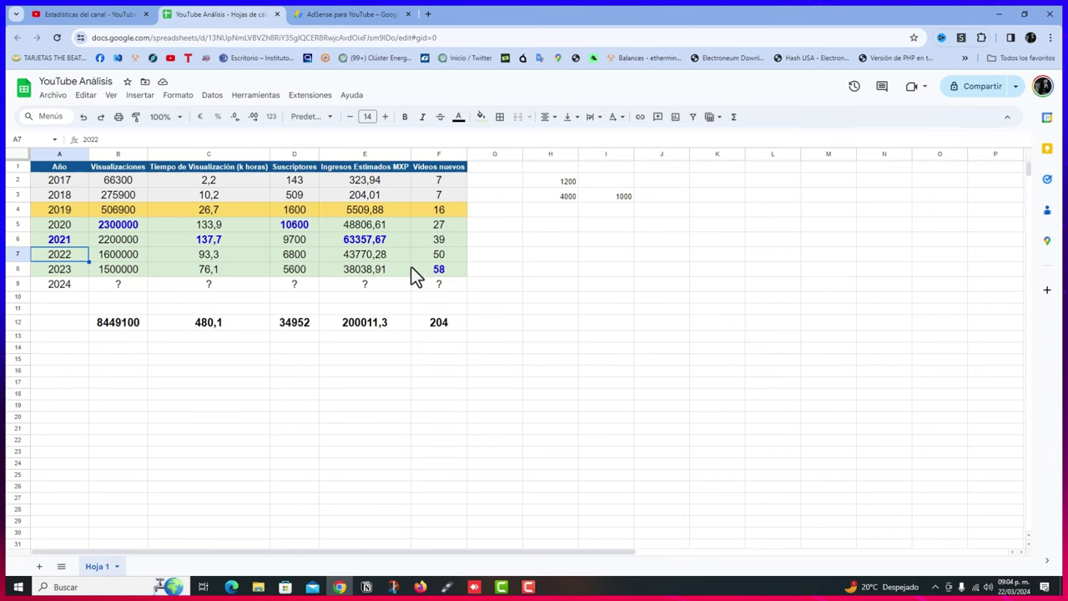
click(432, 272)
click(448, 258)
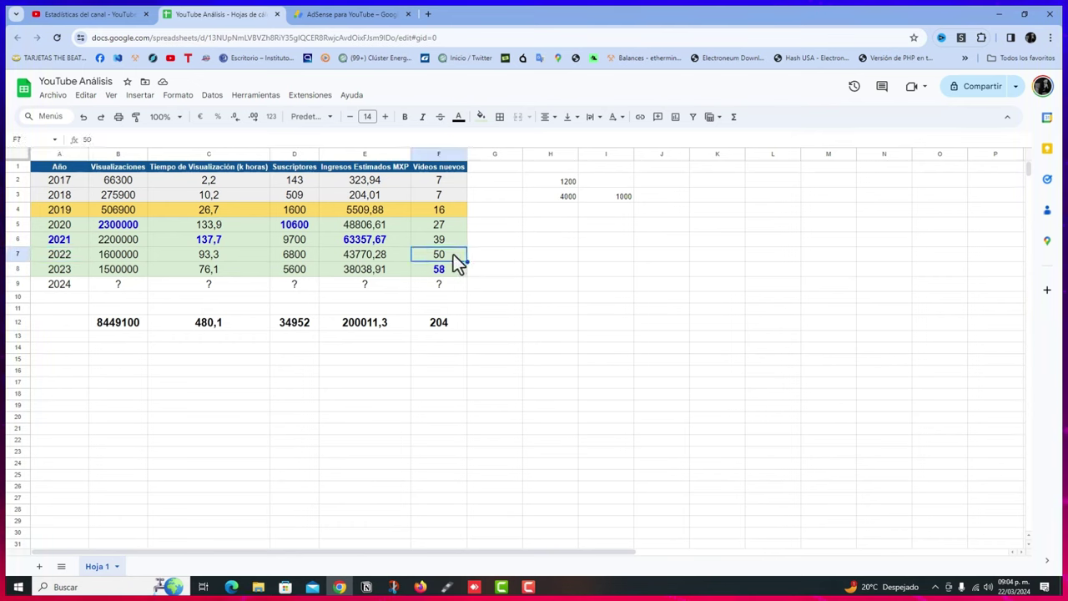
click(439, 272)
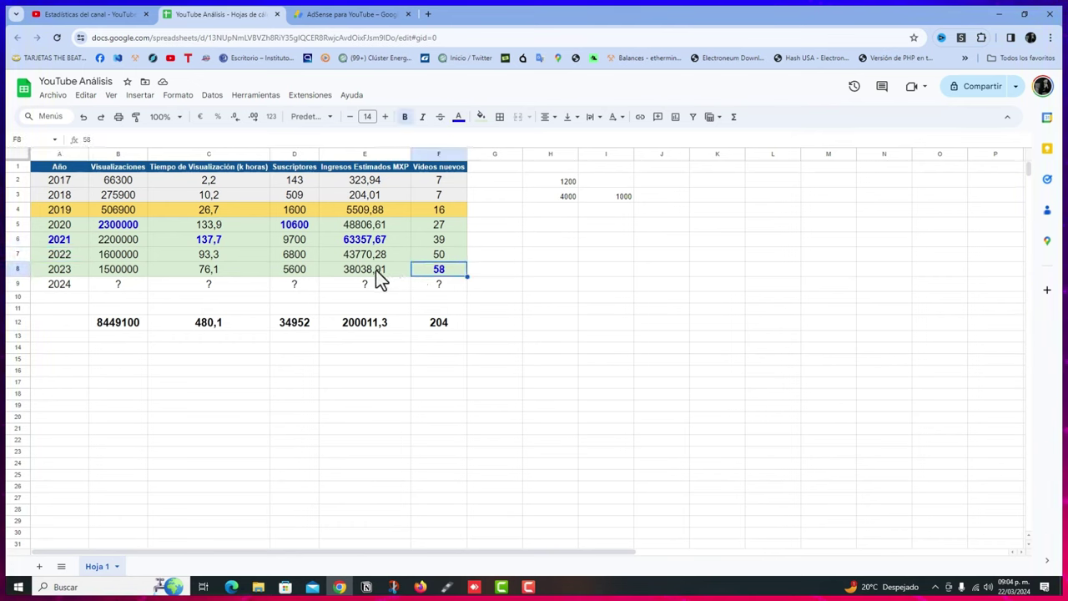
drag(367, 257, 69, 276)
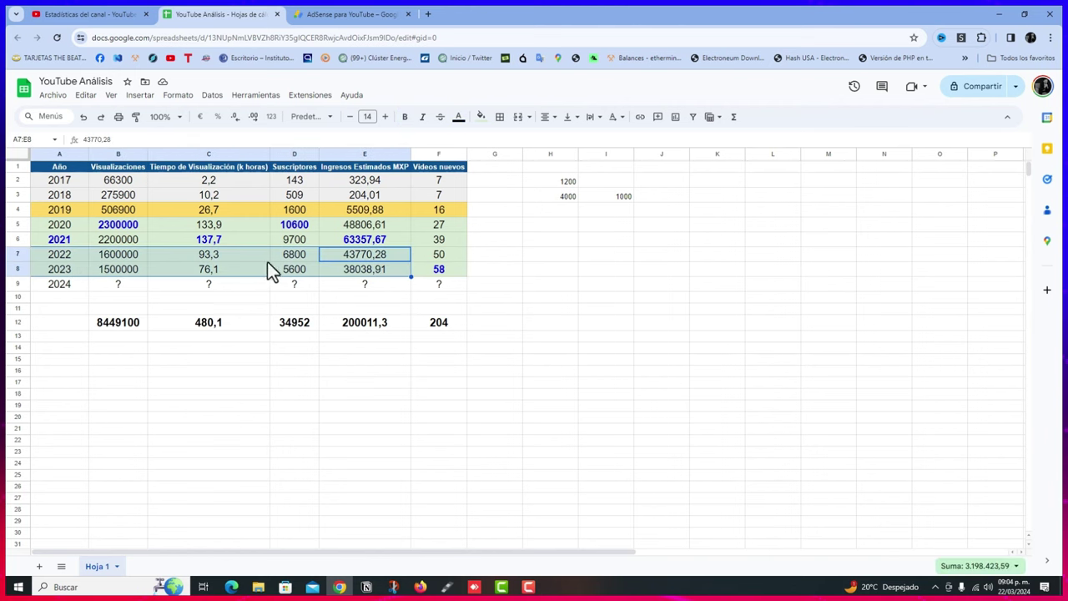
Check the 2022 estimated revenue in the channel statistics against the spreadsheet's 2022 new videos and 2023 estimated revenue
click(71, 13)
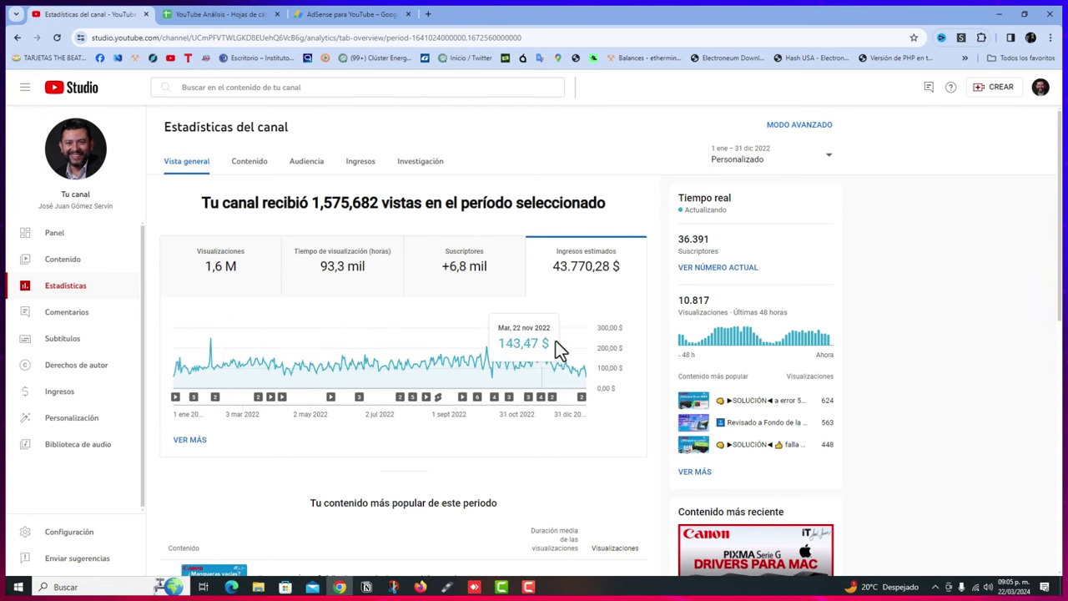
mouse_move(586, 287)
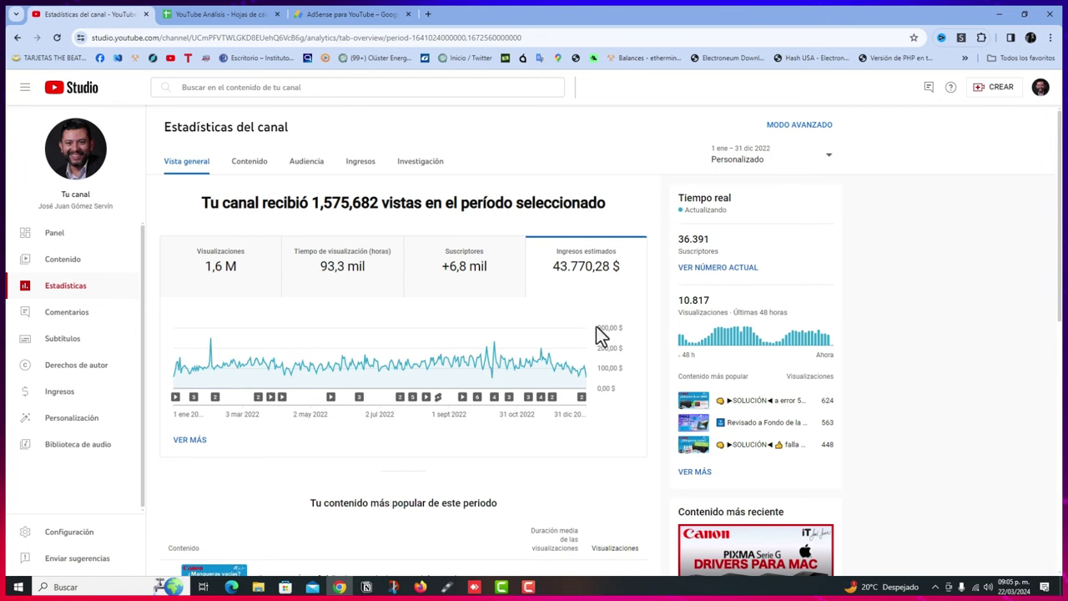
click(233, 17)
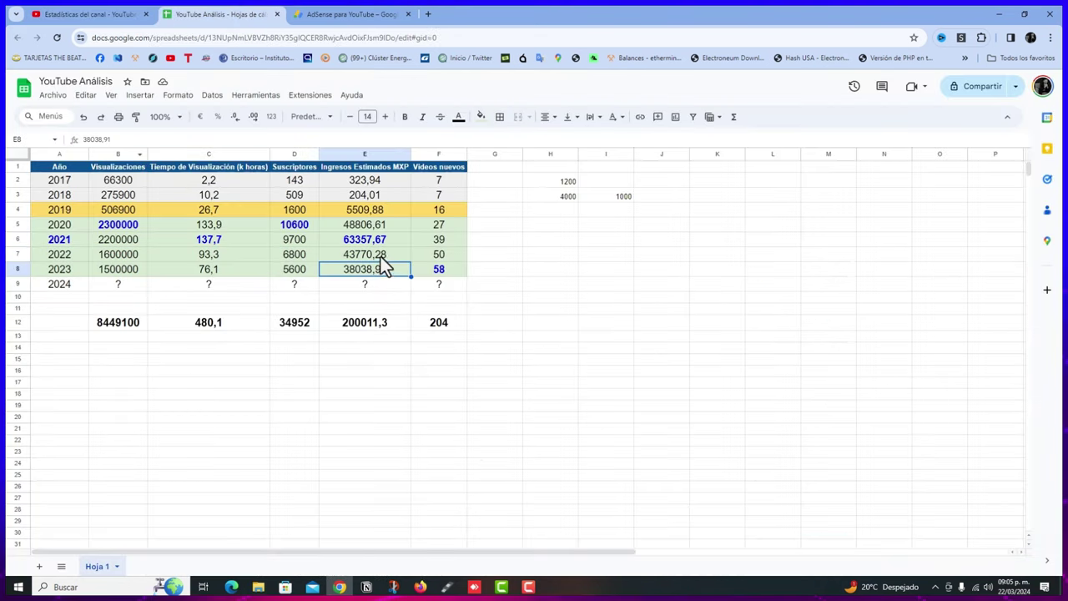
click(438, 256)
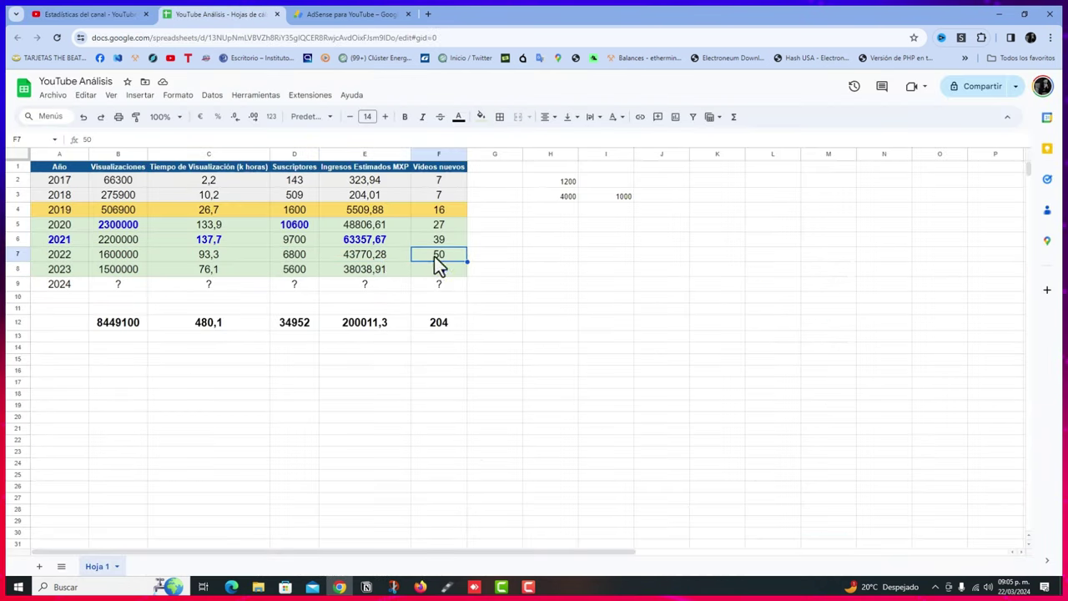
click(71, 269)
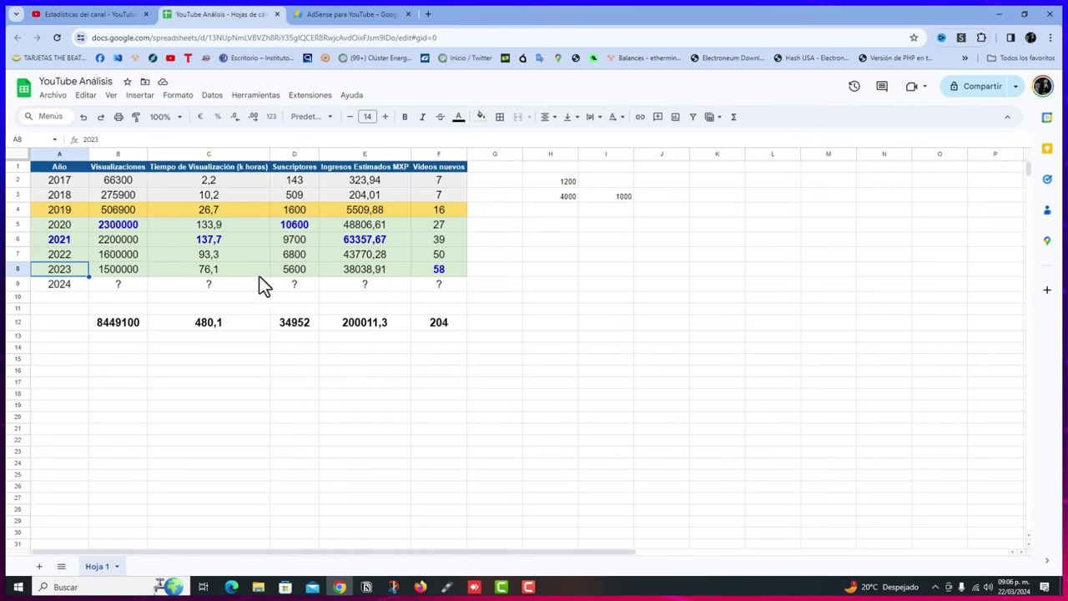
click(355, 273)
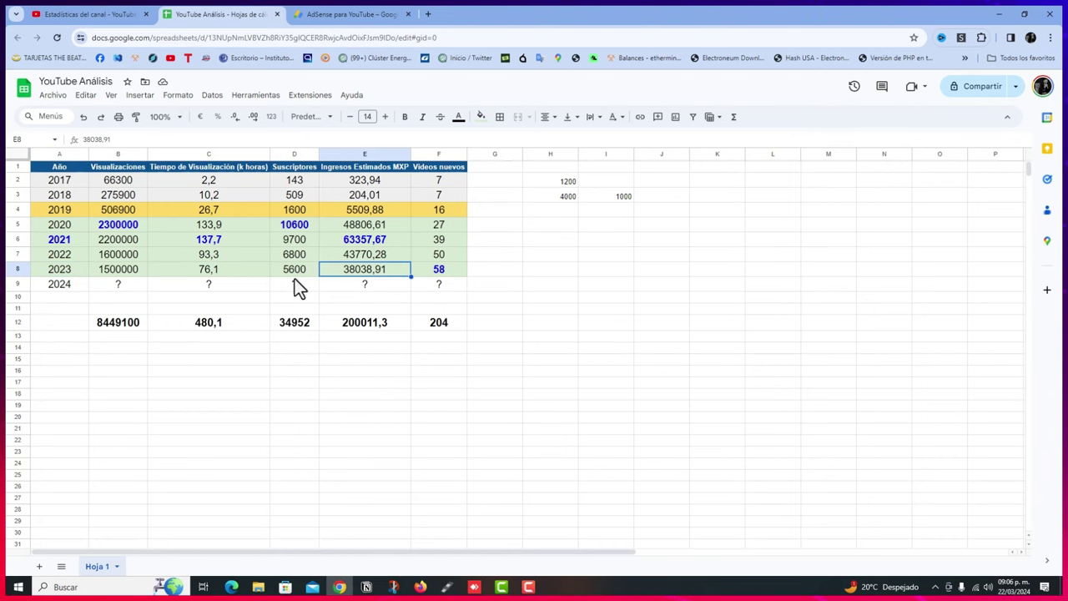
Set the channel statistics to the custom period 1 January to 31 December 2023
click(98, 15)
click(756, 177)
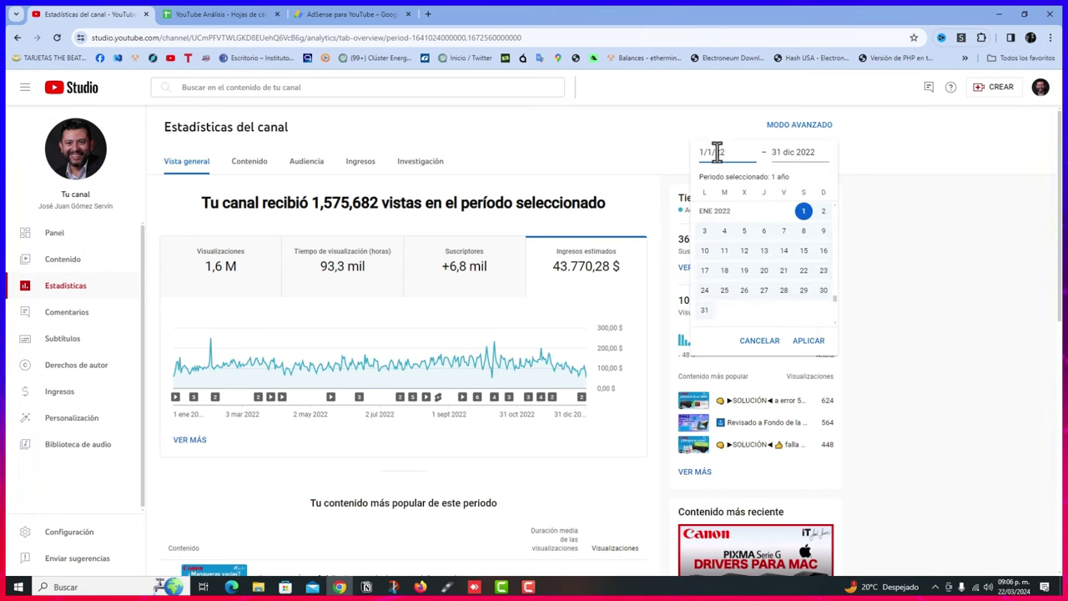
click(806, 154)
key(BackSpace)
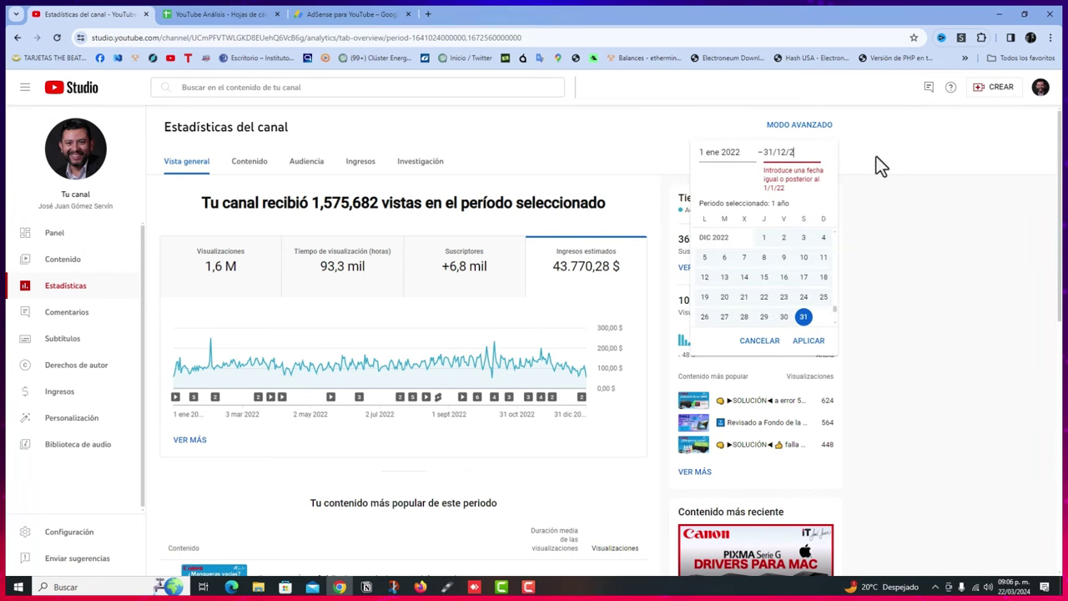
text(3)
click(735, 152)
key(BackSpace)
text(3)
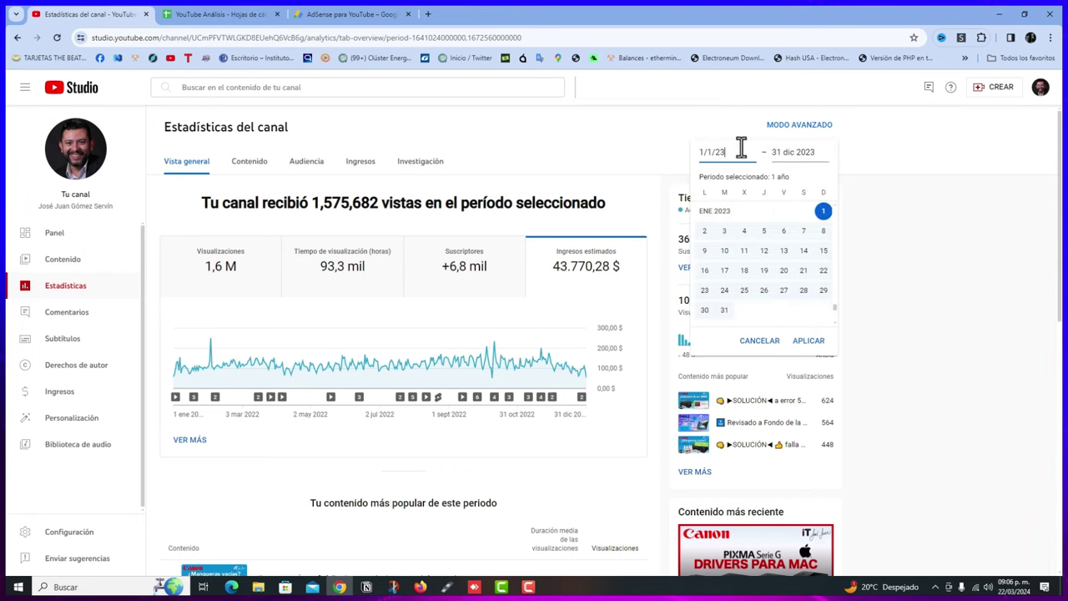
click(807, 342)
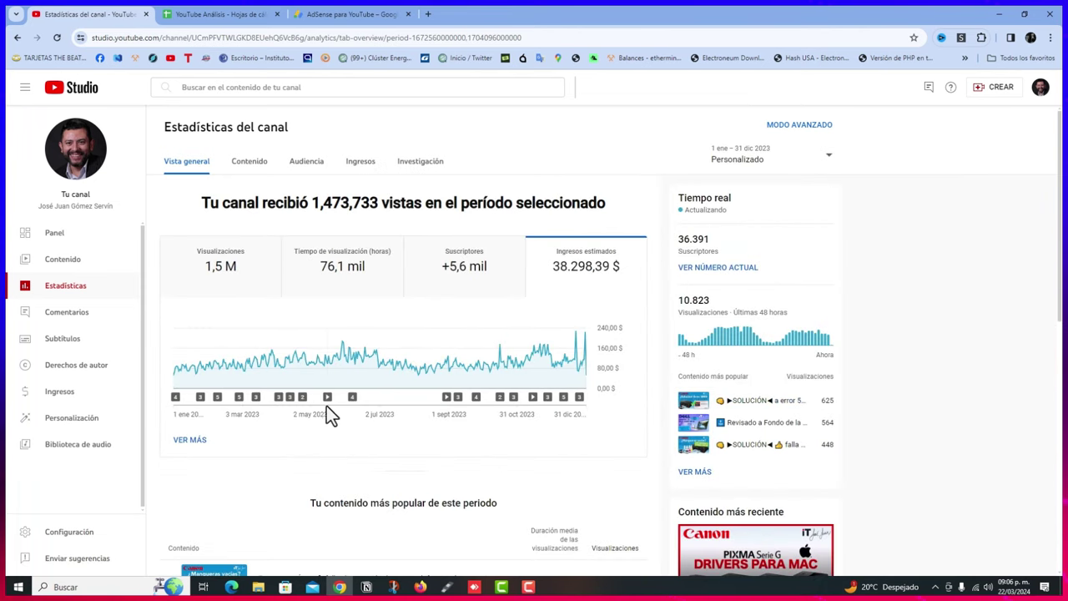
Display the 2023 views graph and examine the daily views over the year
mouse_move(303, 401)
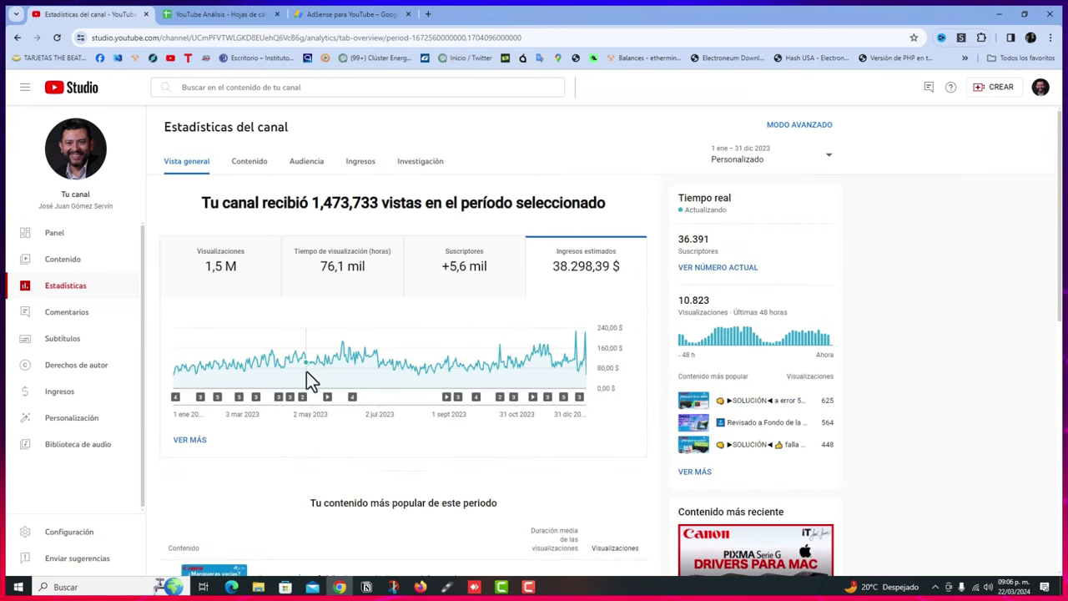
click(226, 275)
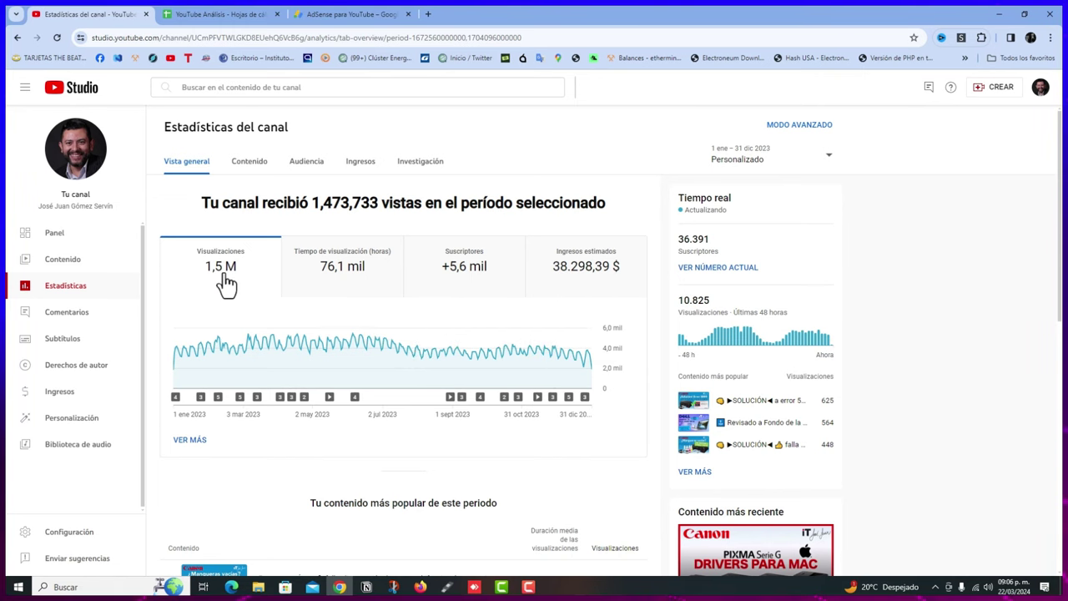
mouse_move(354, 338)
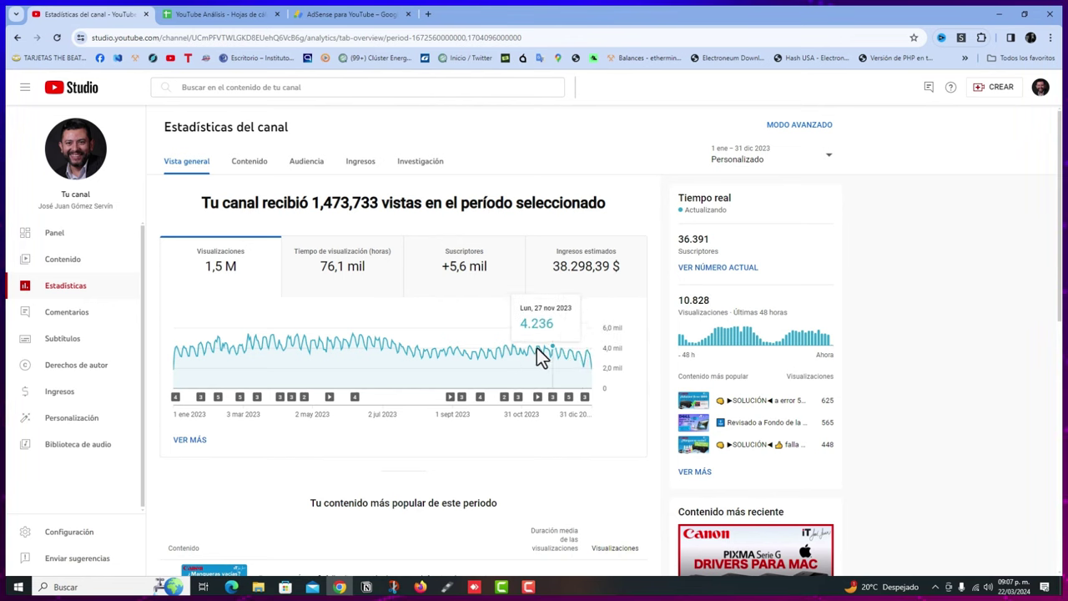
Display the 2023 estimated revenue graph and compare the daily revenue with the videos published from June through December
click(567, 291)
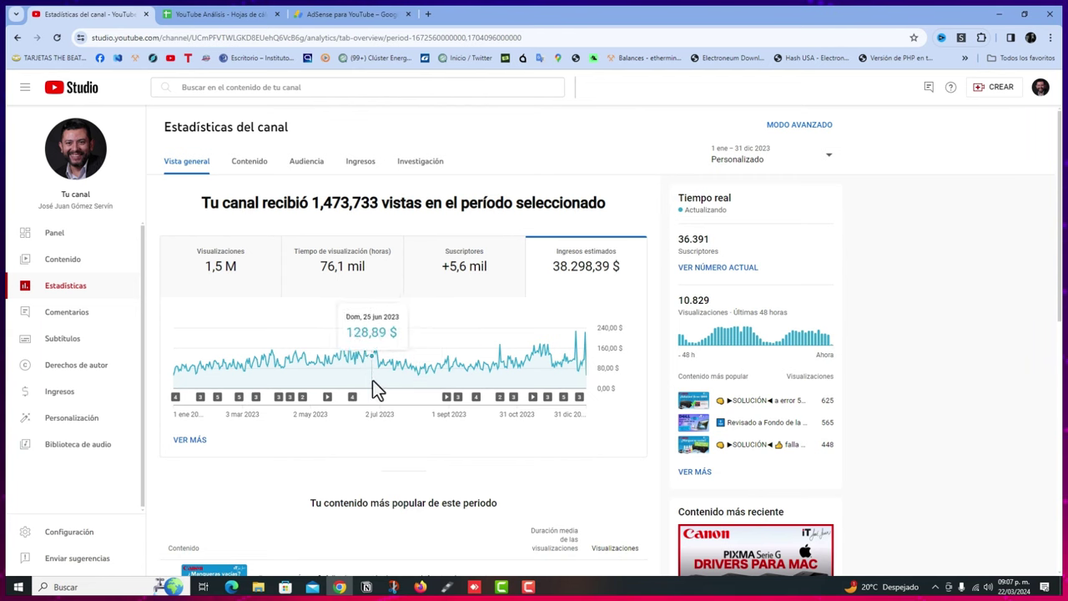
mouse_move(353, 397)
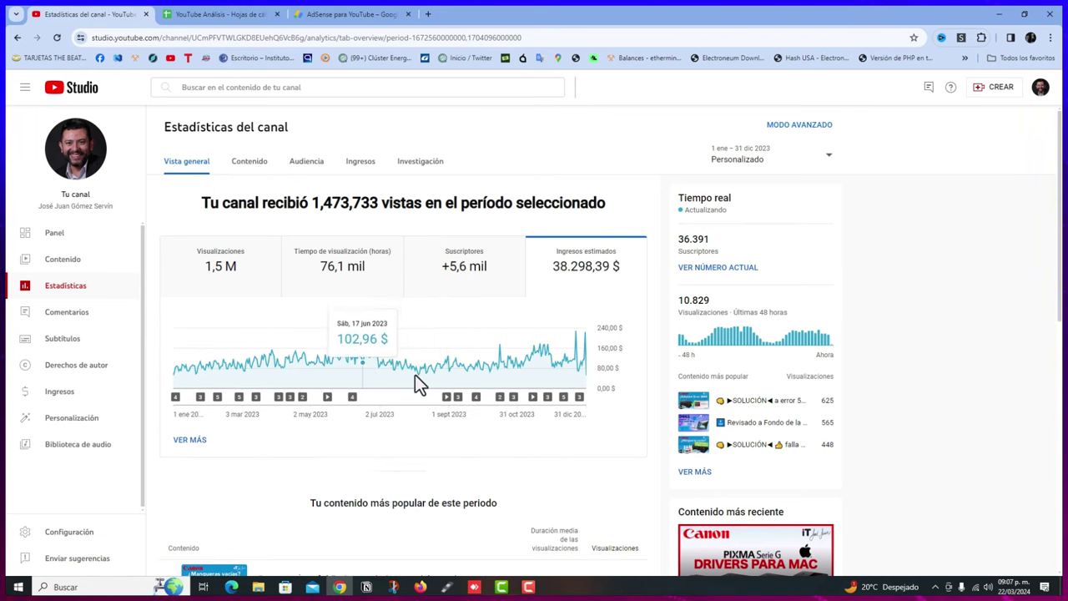
mouse_move(446, 396)
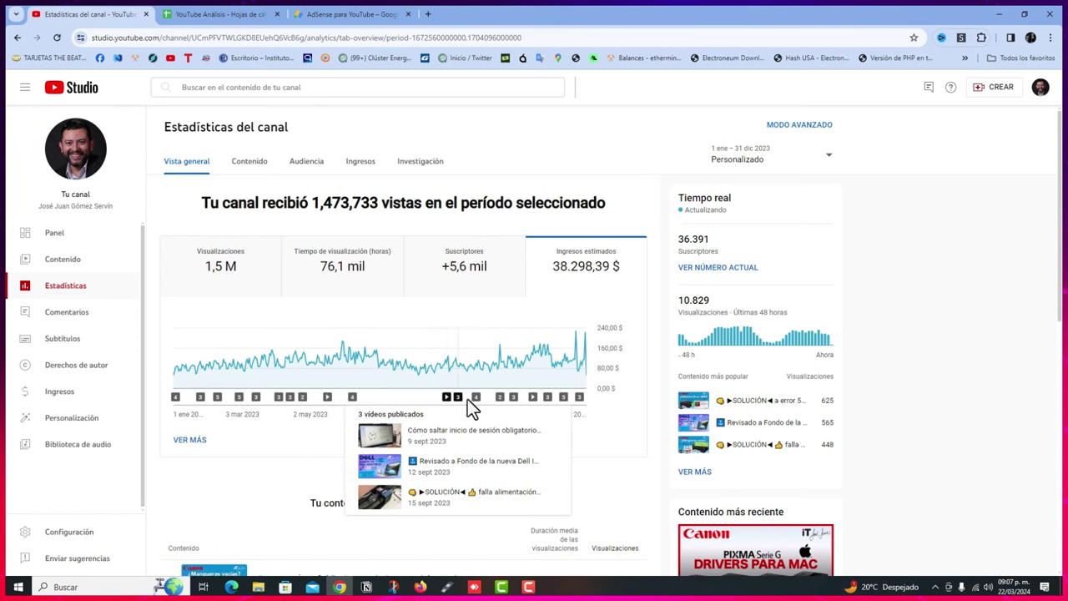
mouse_move(512, 399)
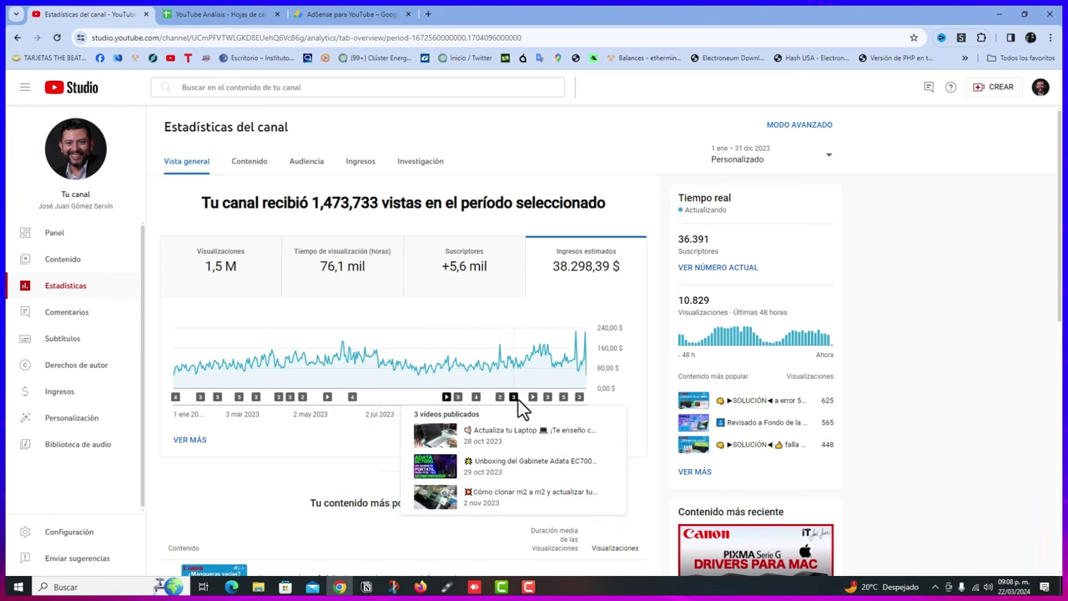
mouse_move(474, 371)
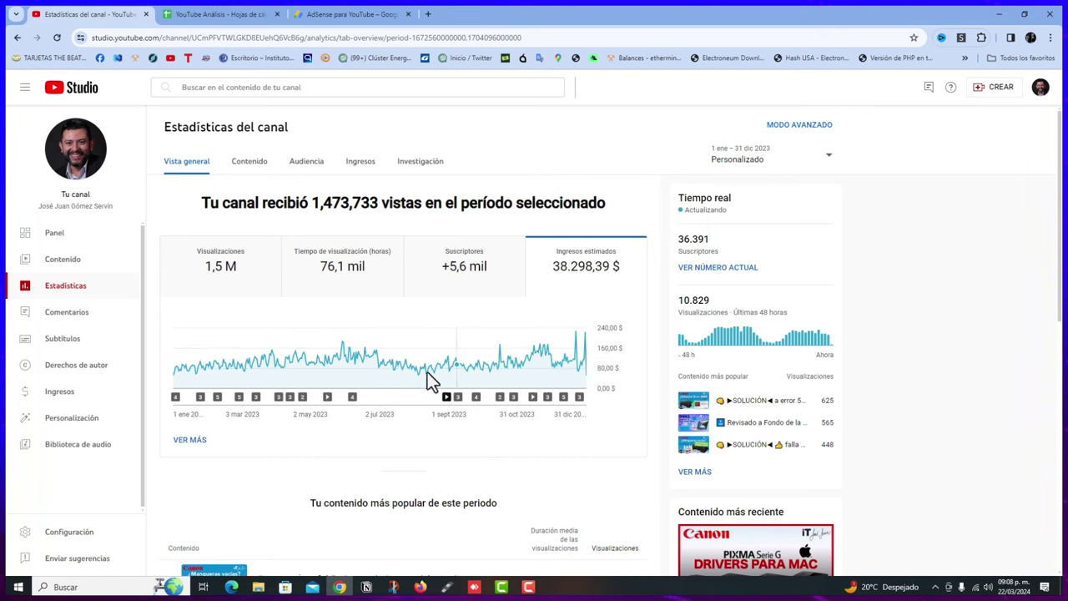
mouse_move(420, 372)
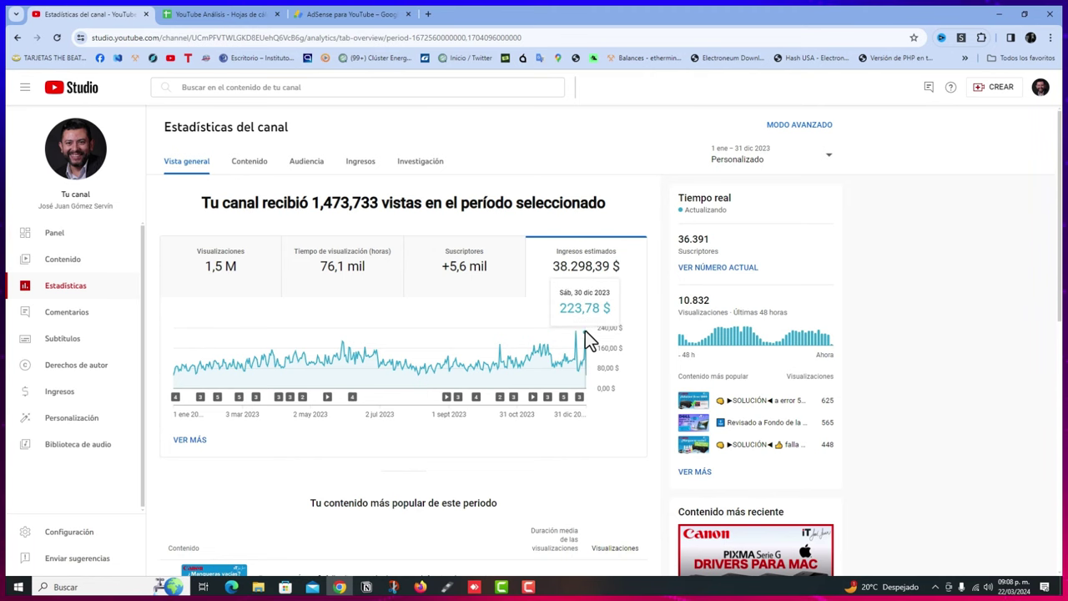
mouse_move(594, 277)
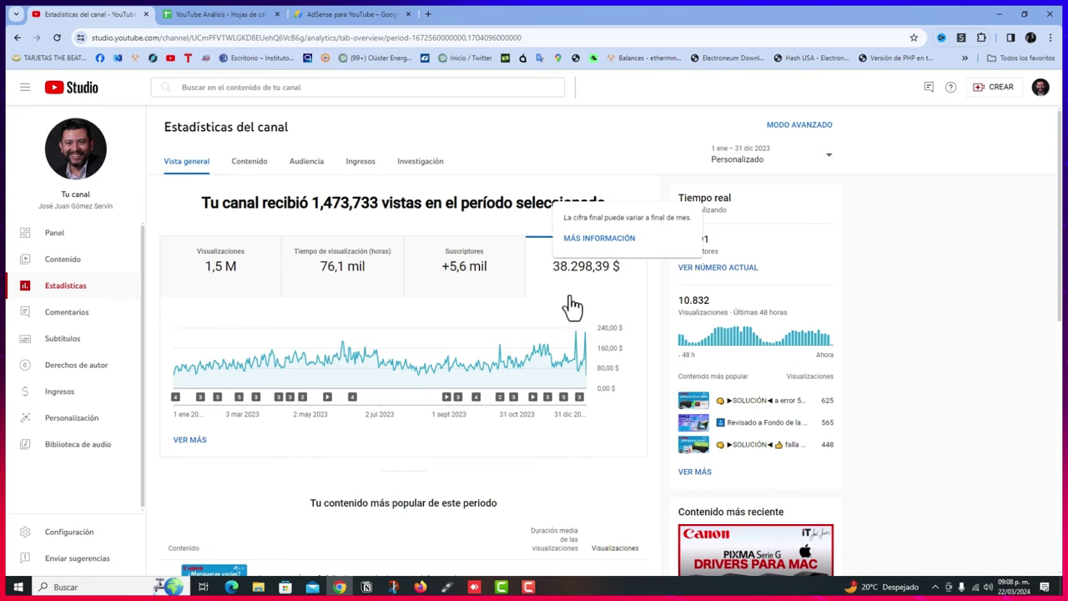
Check the 2023 views, watch time and estimated revenue in the spreadsheet against the channel's 2023 statistics
key(ctrl+Tab)
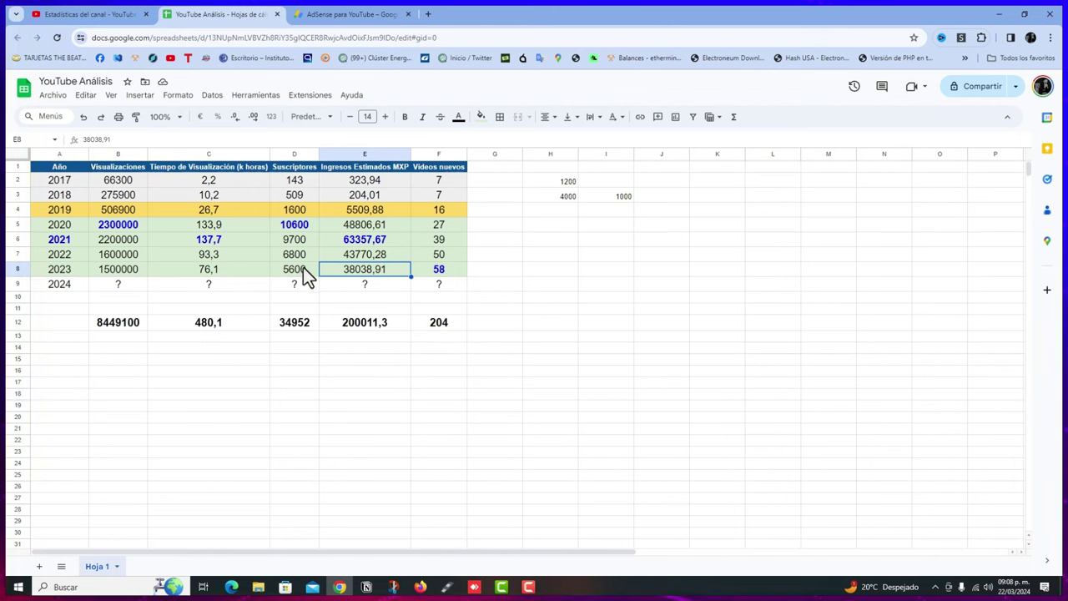
click(118, 270)
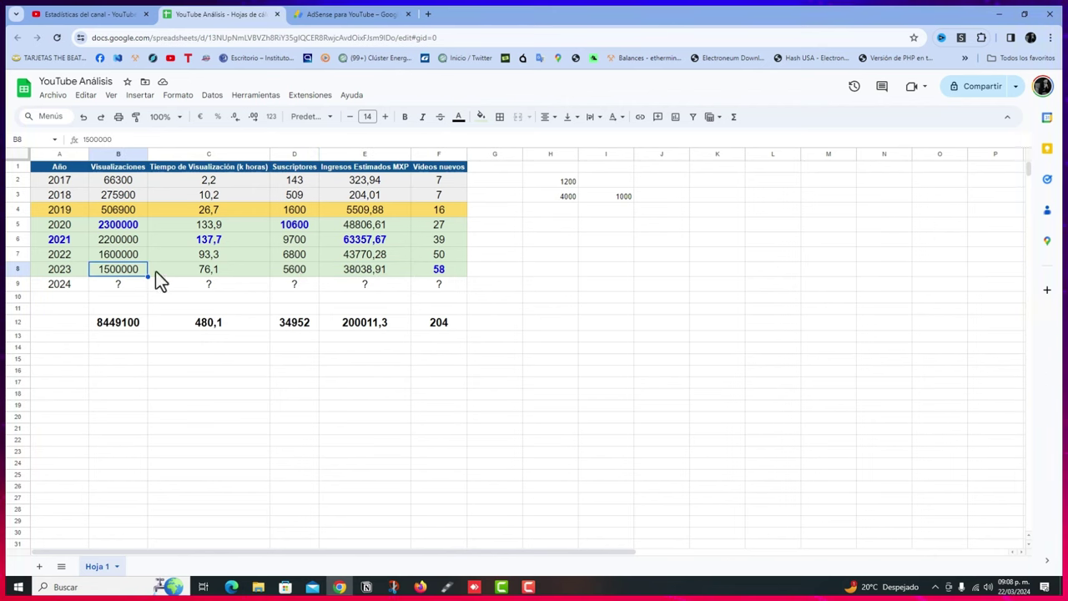
click(223, 271)
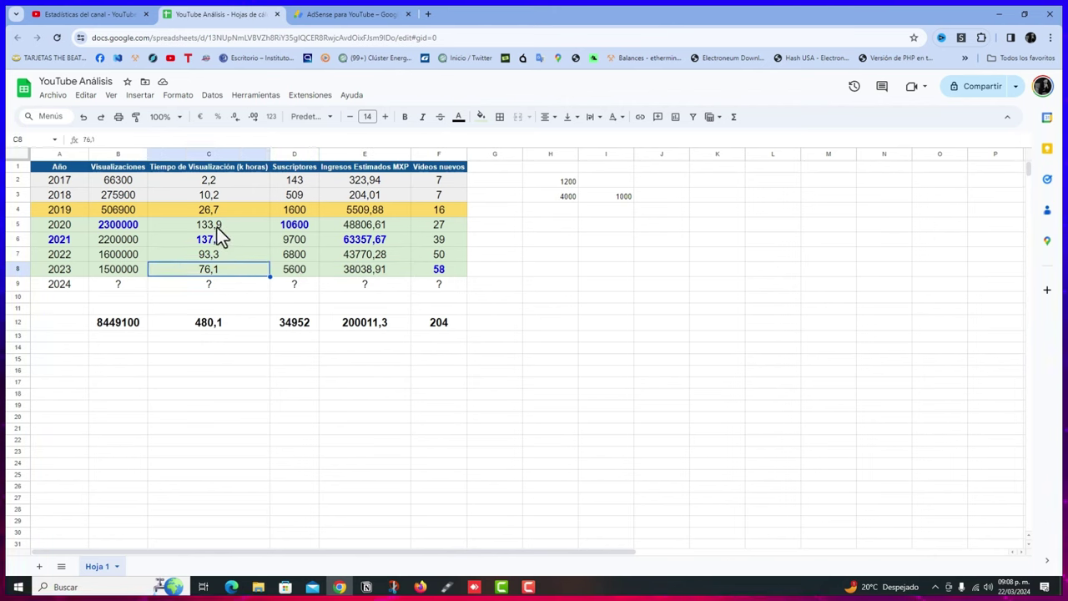
click(342, 268)
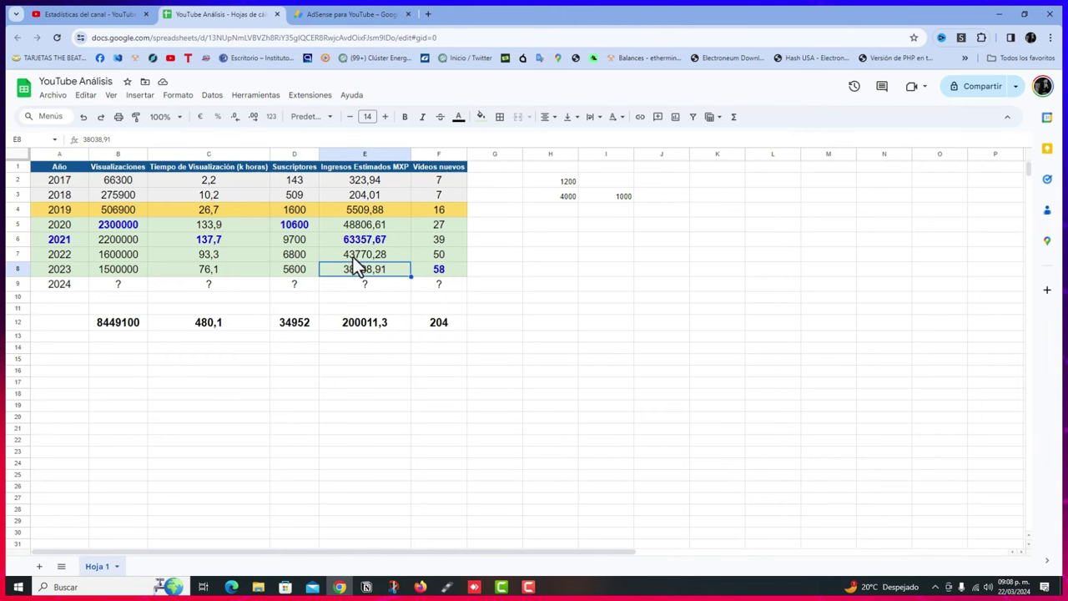
click(100, 15)
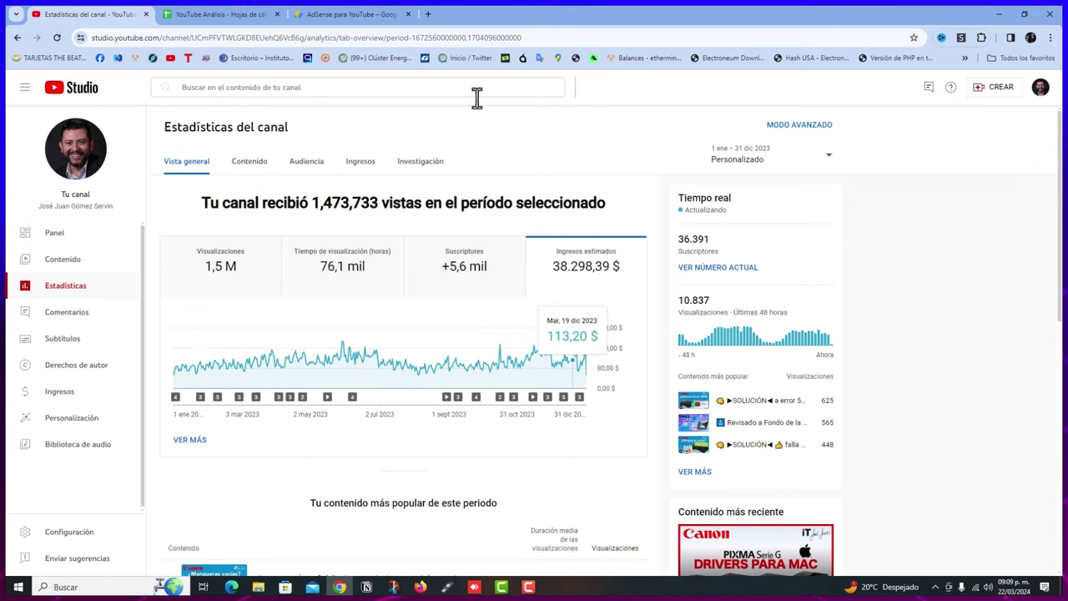
Shade the spreadsheet's 2023 row, from the year to the new videos, in a darker green
click(255, 16)
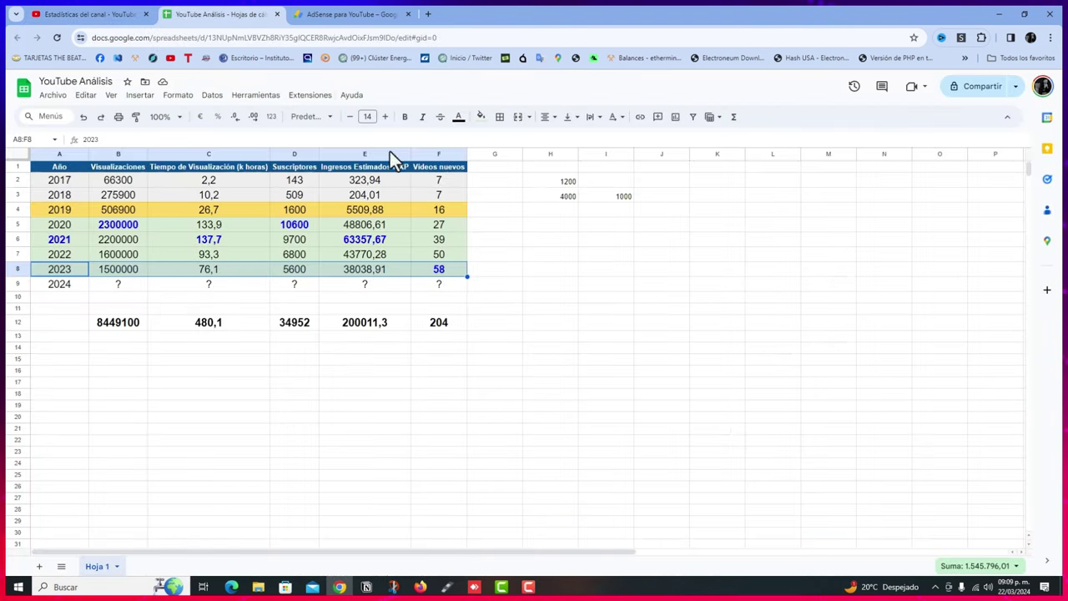
click(481, 117)
click(548, 241)
click(608, 325)
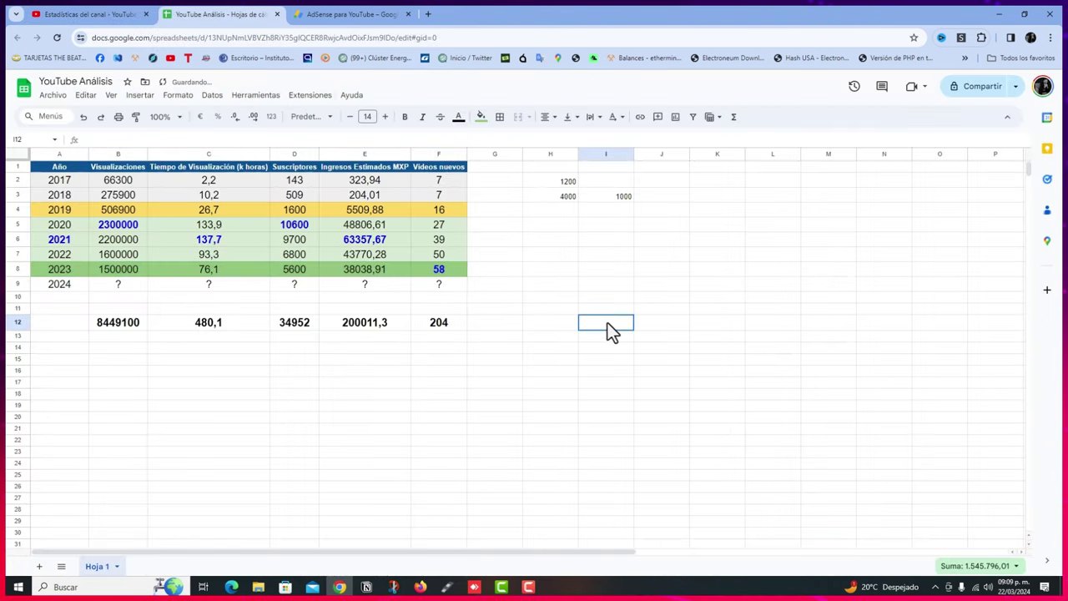
Review the 2023 estimated revenue in the spreadsheet and make the 2023 row's text bold
click(368, 269)
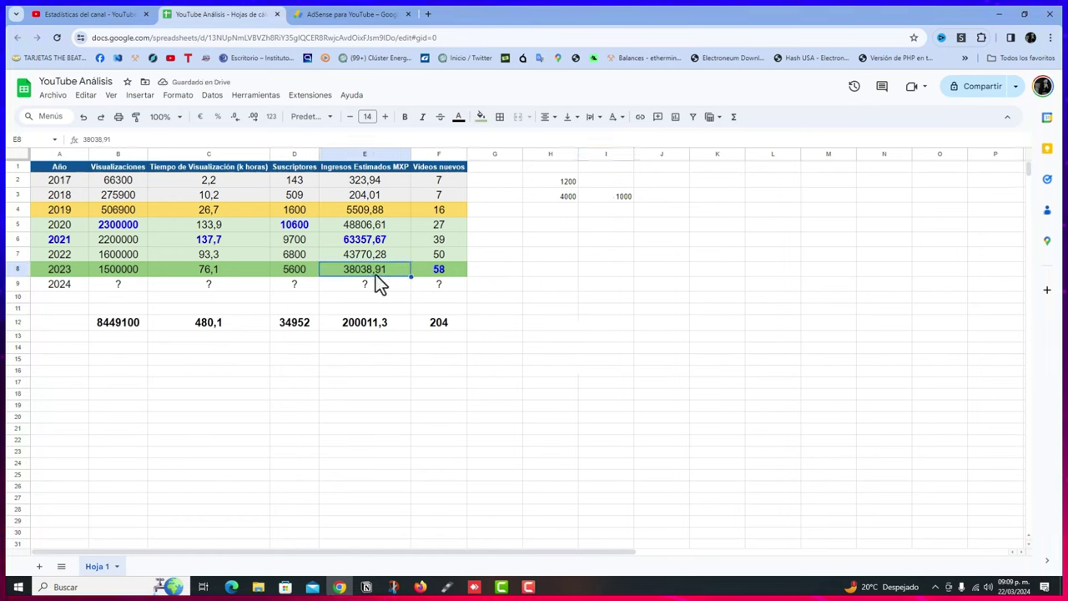
click(385, 226)
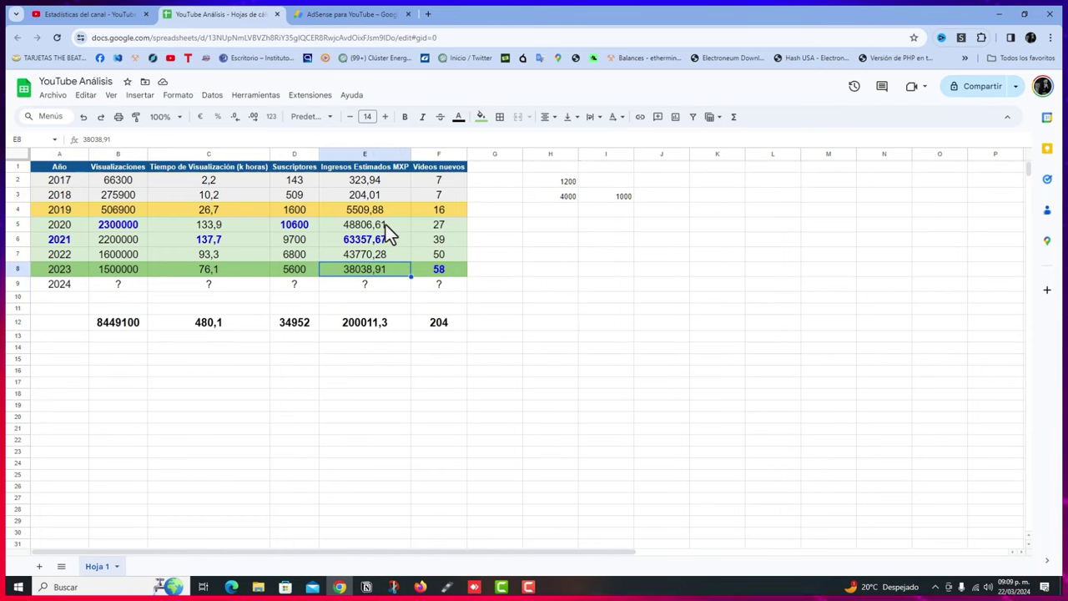
click(383, 267)
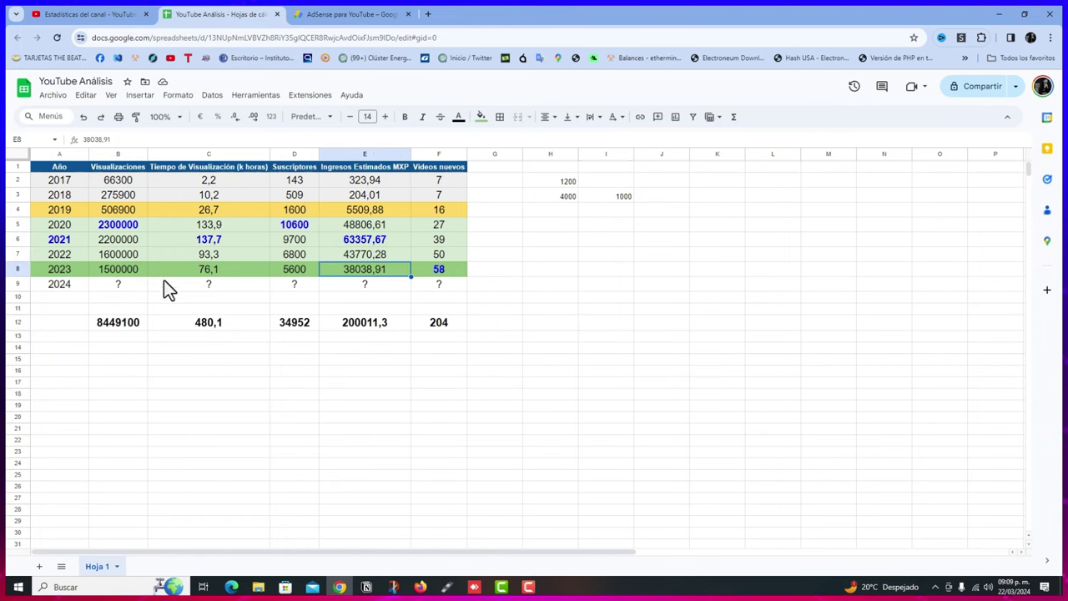
click(50, 269)
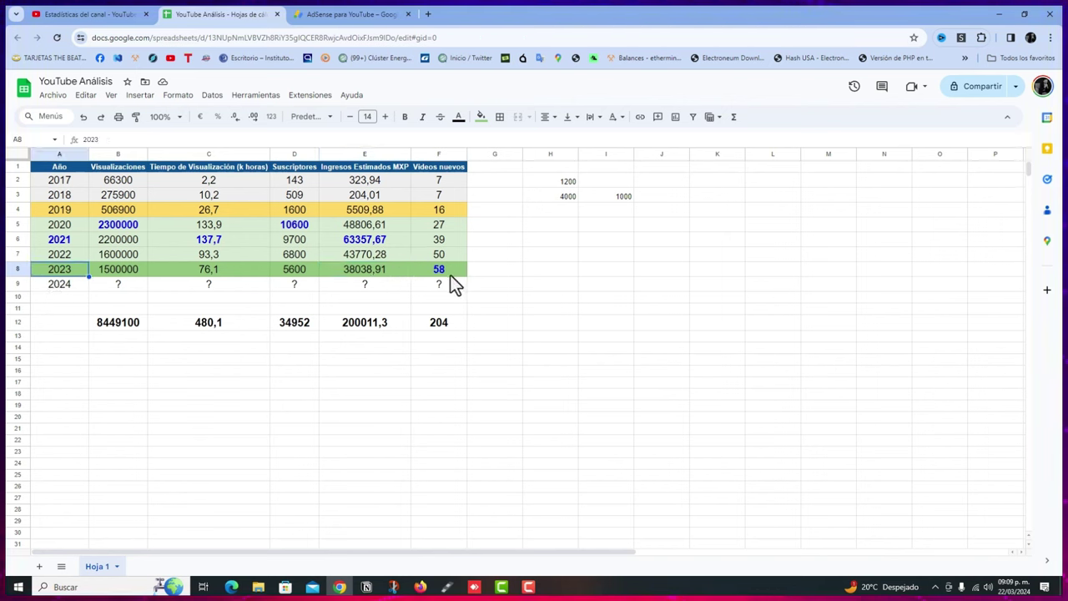
shift+click(359, 271)
key(ctrl+b)
click(495, 268)
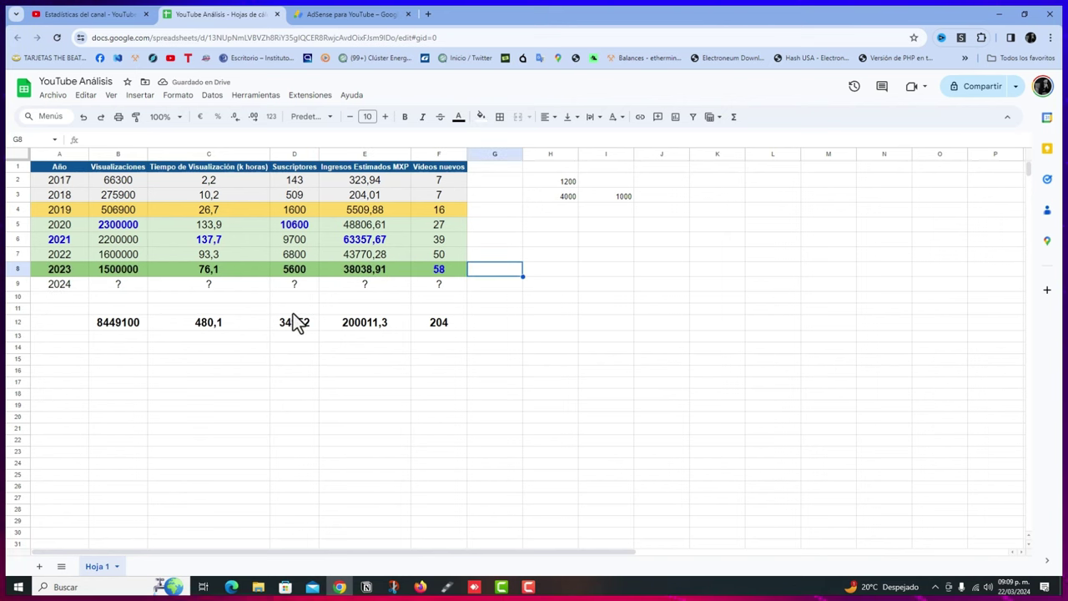
Go over the 2024 row's placeholders for views, estimated revenue and new videos
click(77, 286)
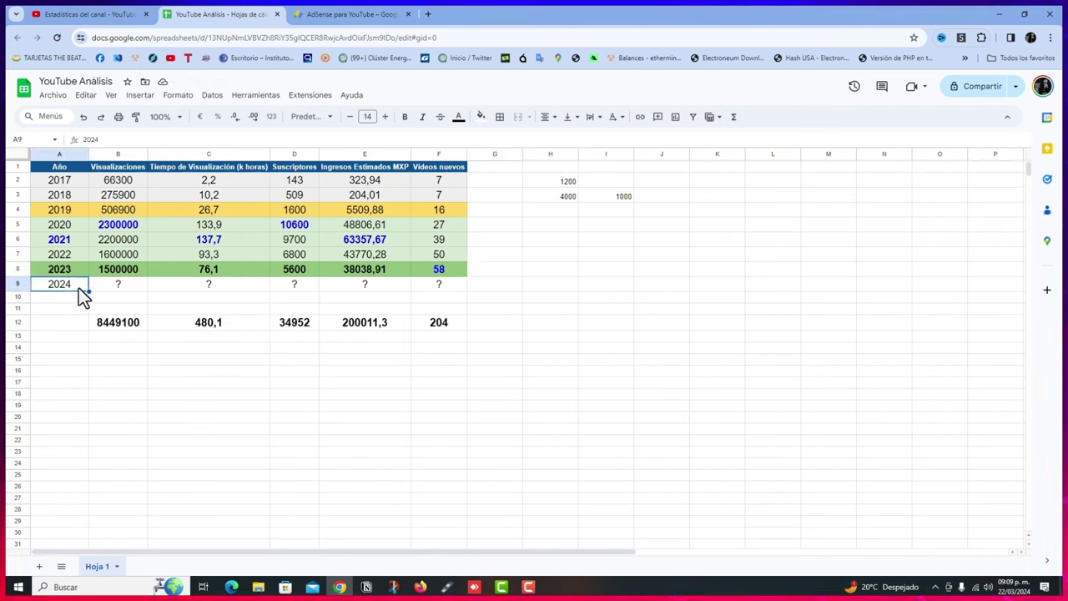
click(366, 288)
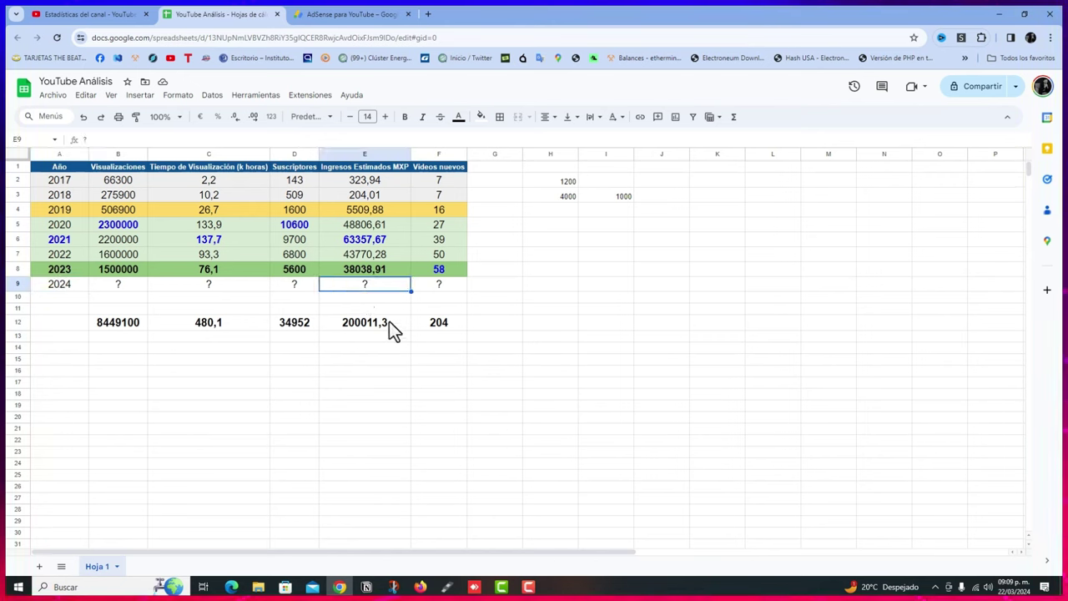
key(Delete)
click(117, 284)
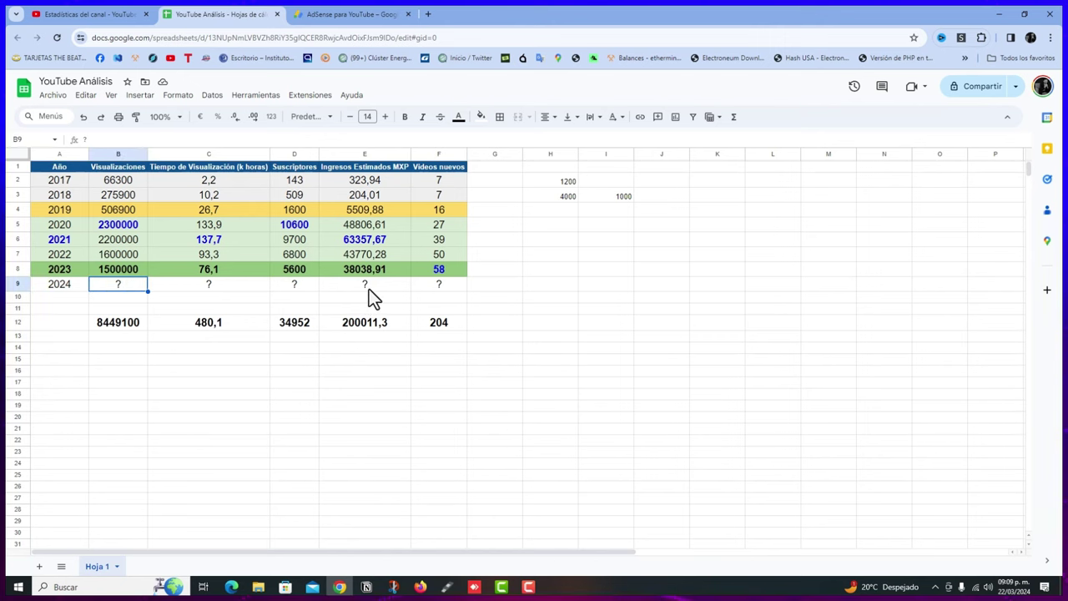
click(447, 289)
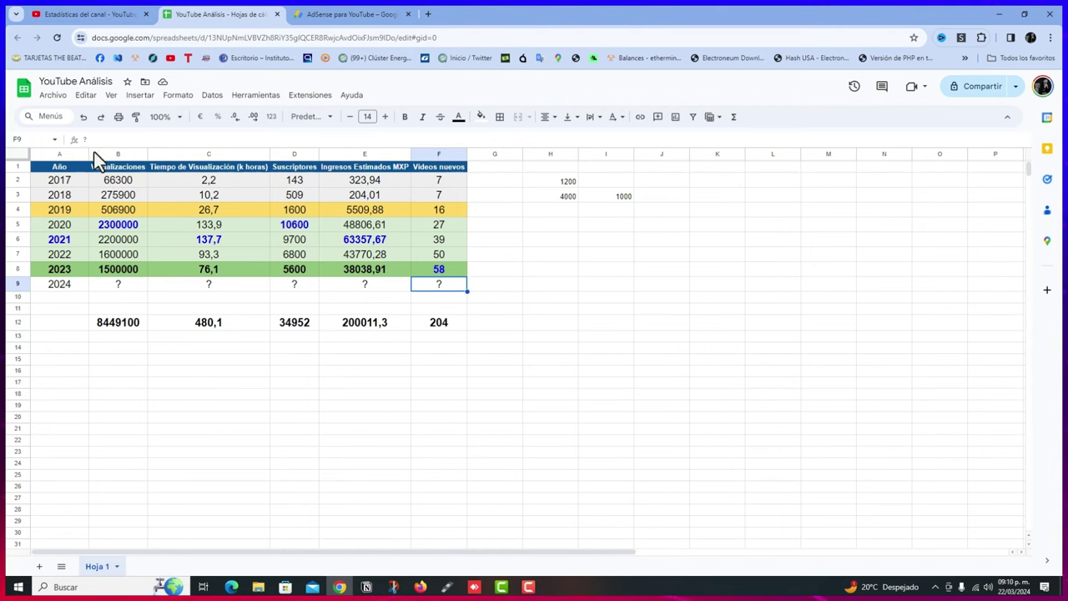
Set the channel statistics to the 2024 period and examine its views, watch time and daily estimated revenue
click(87, 14)
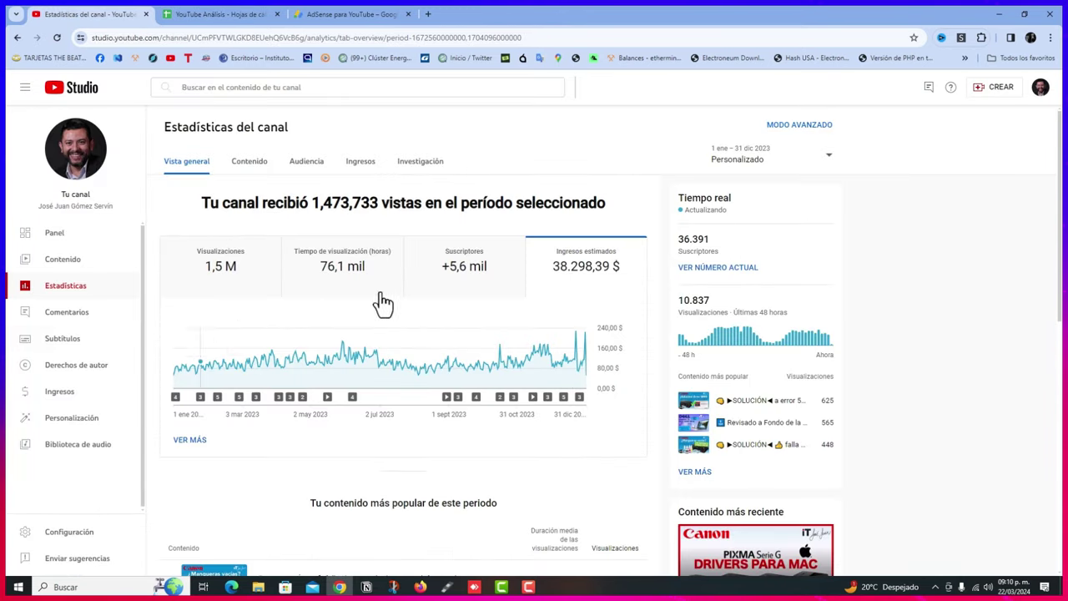
mouse_move(462, 287)
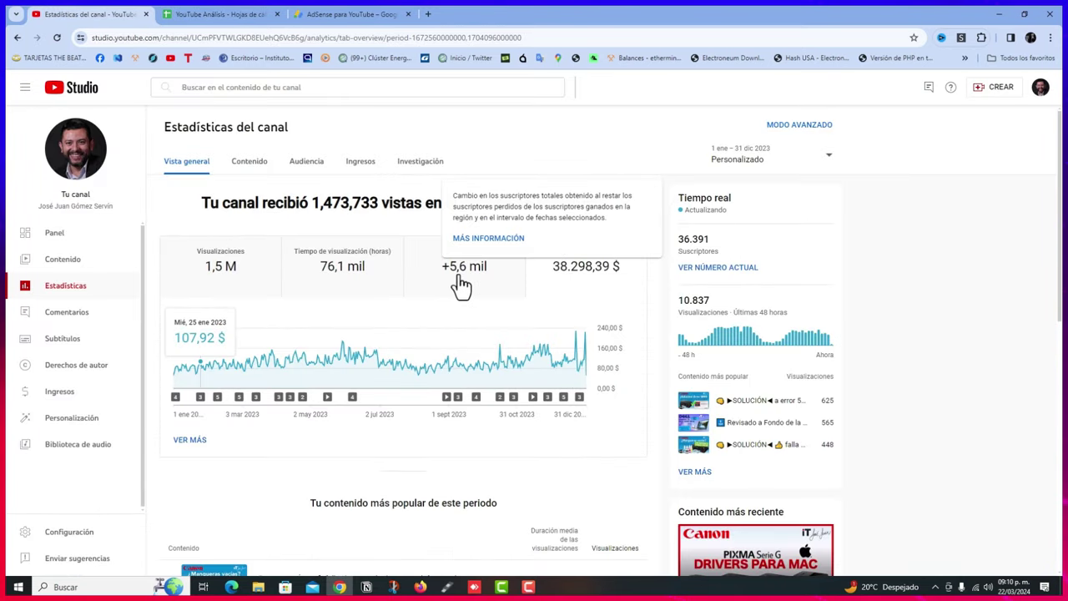
click(746, 167)
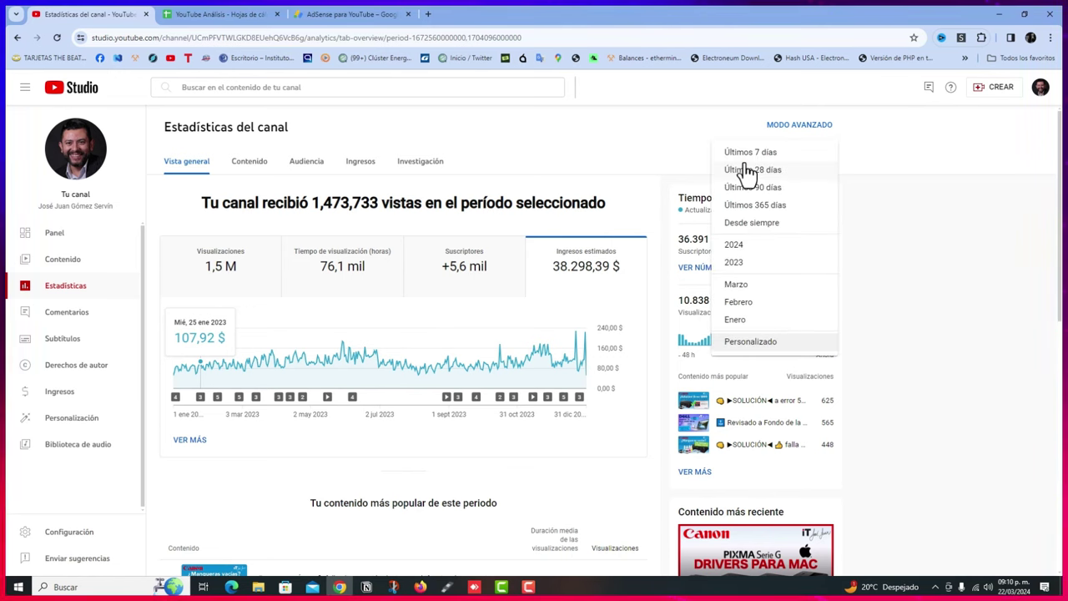
click(734, 245)
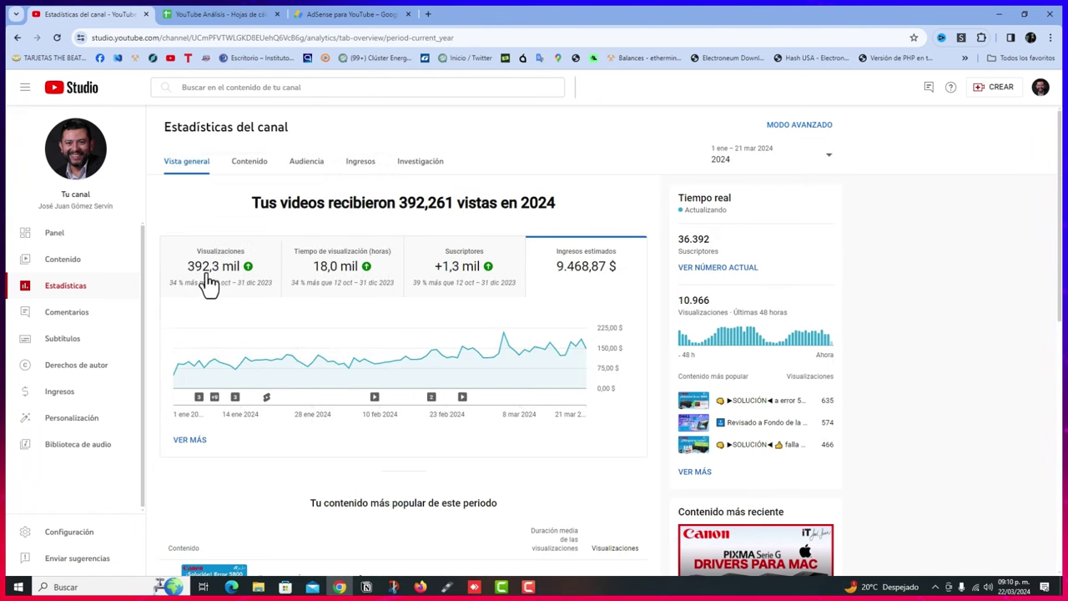
mouse_move(214, 287)
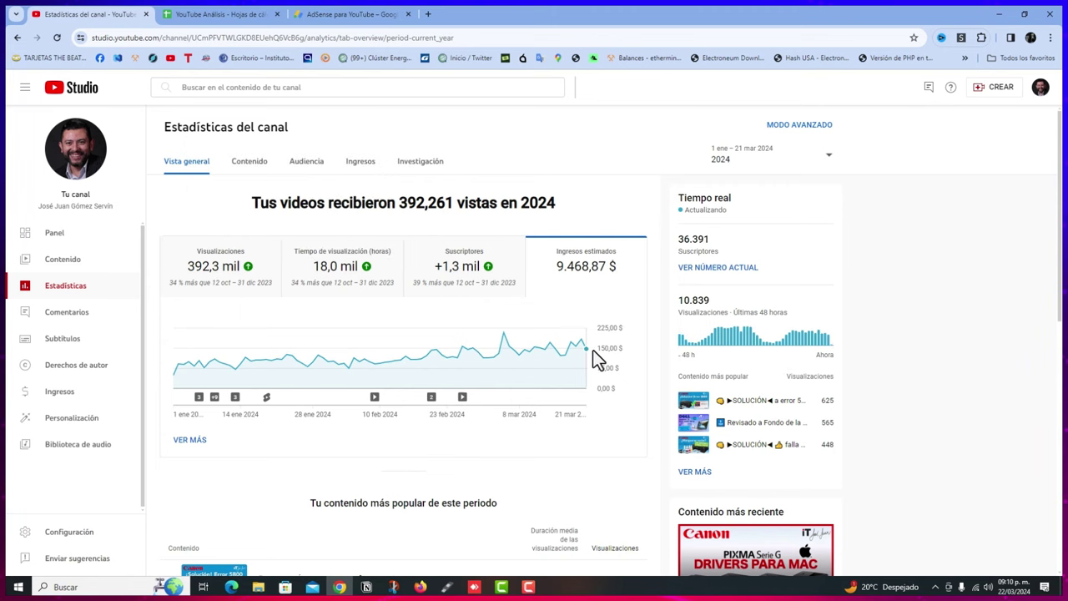
mouse_move(589, 349)
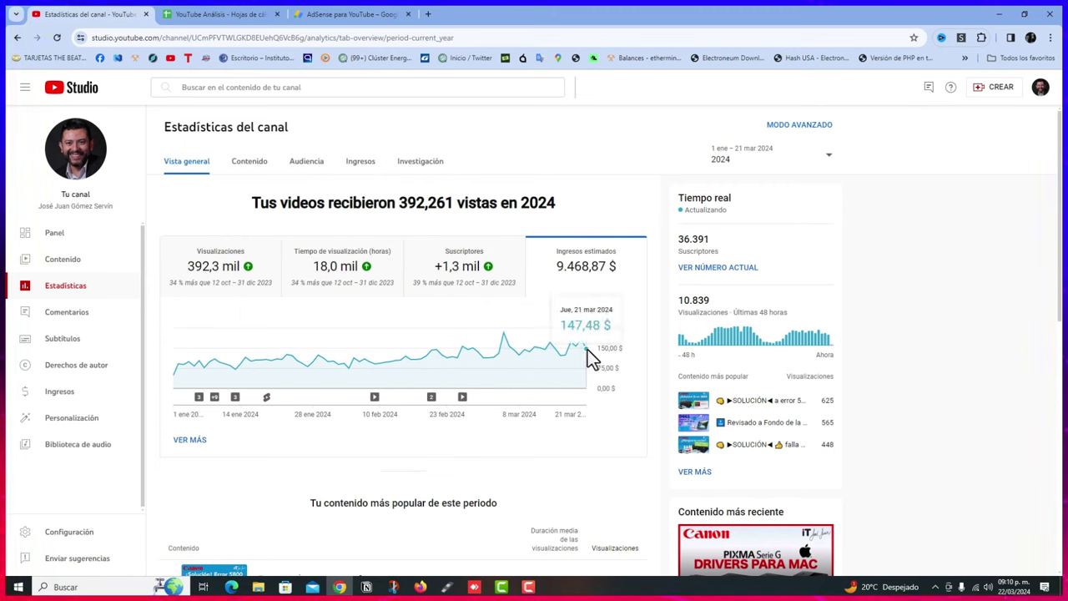
mouse_move(243, 308)
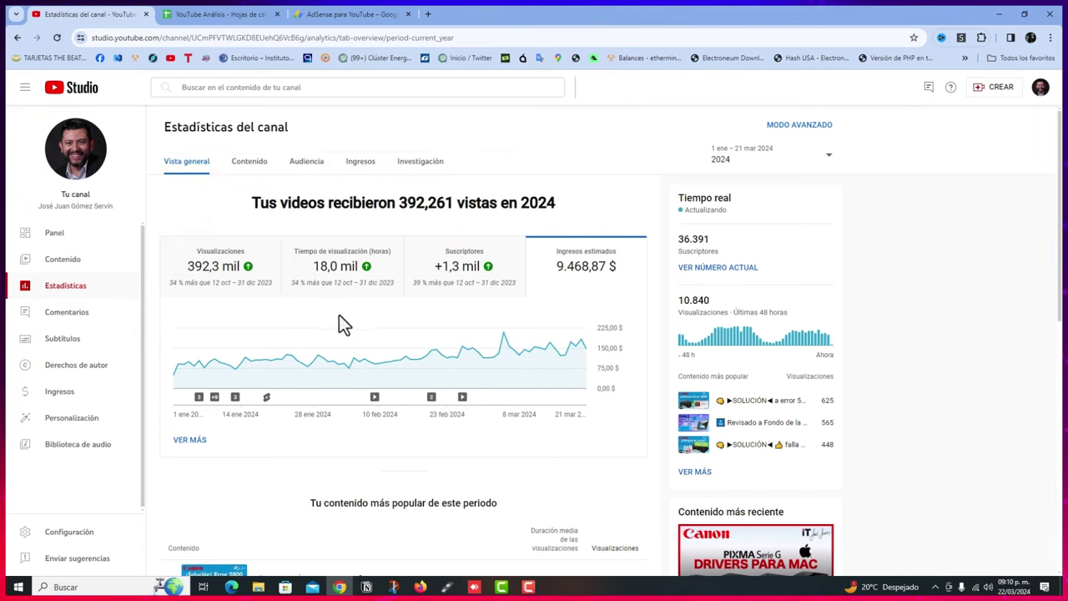
mouse_move(305, 300)
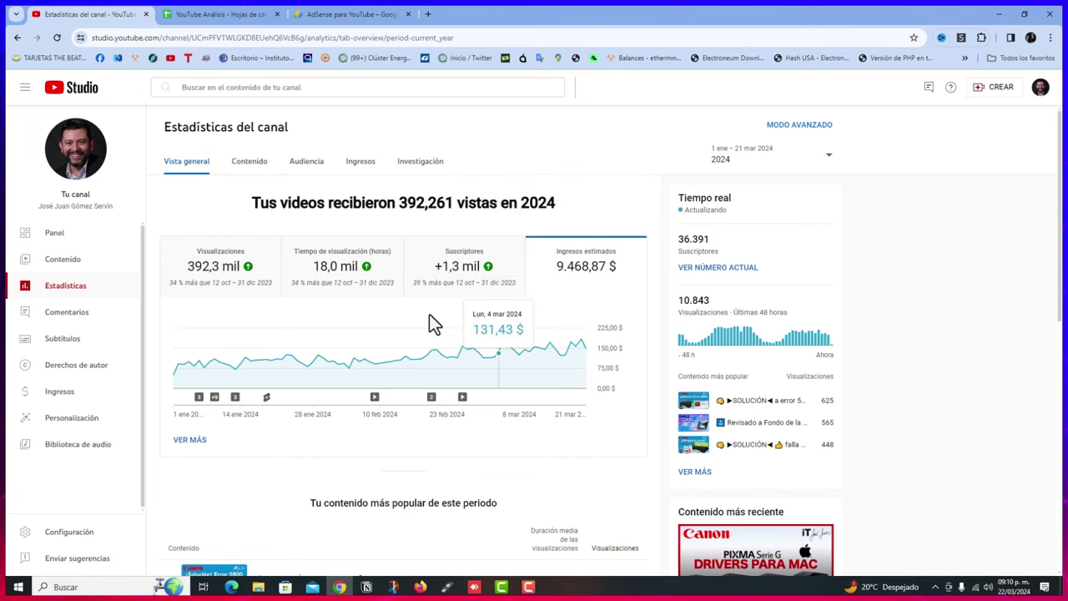
Compare the 2022 and 2023 subscribers in the spreadsheet and consider the 2024 subscribers and revenue cells
key(ctrl+Tab)
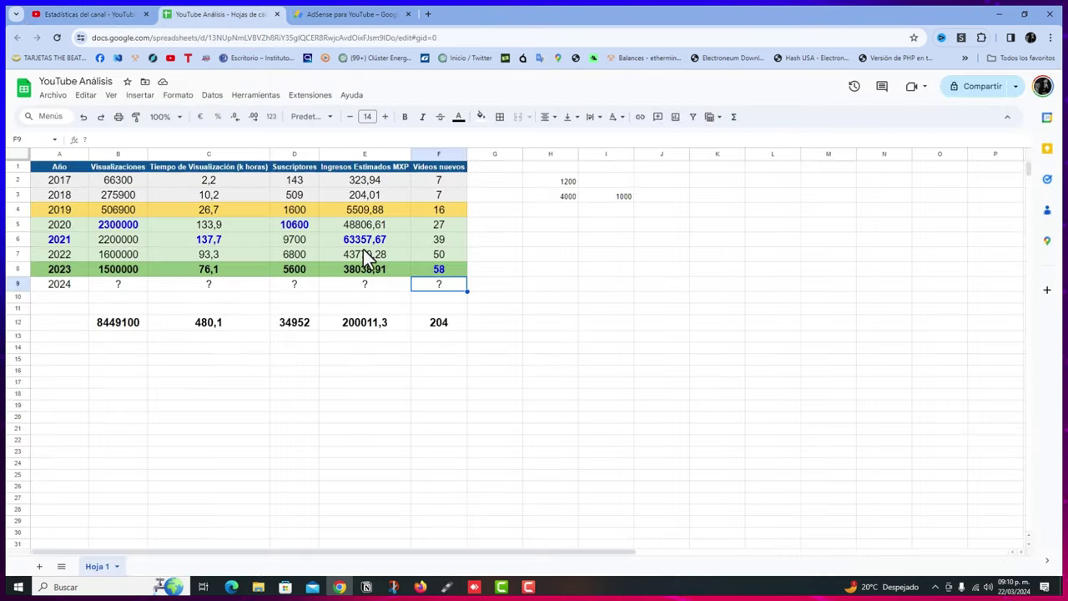
click(296, 273)
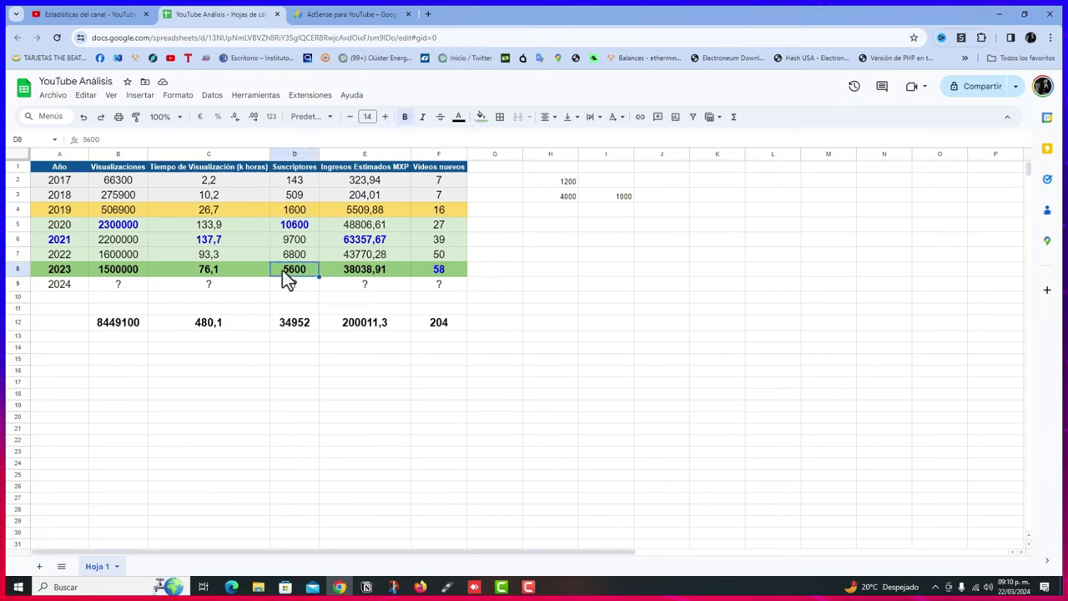
click(293, 261)
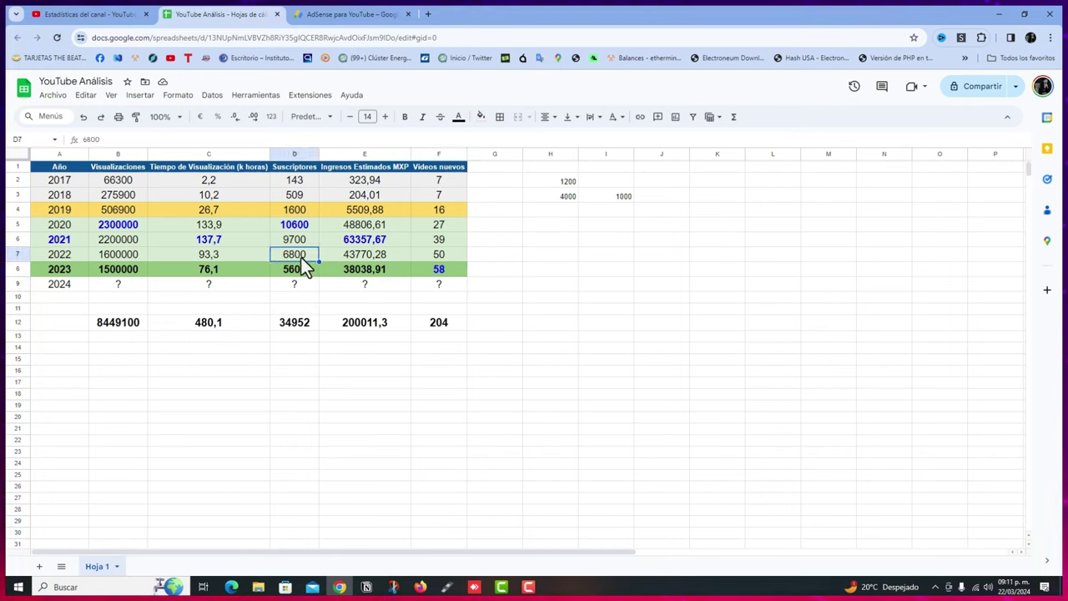
click(304, 272)
click(307, 255)
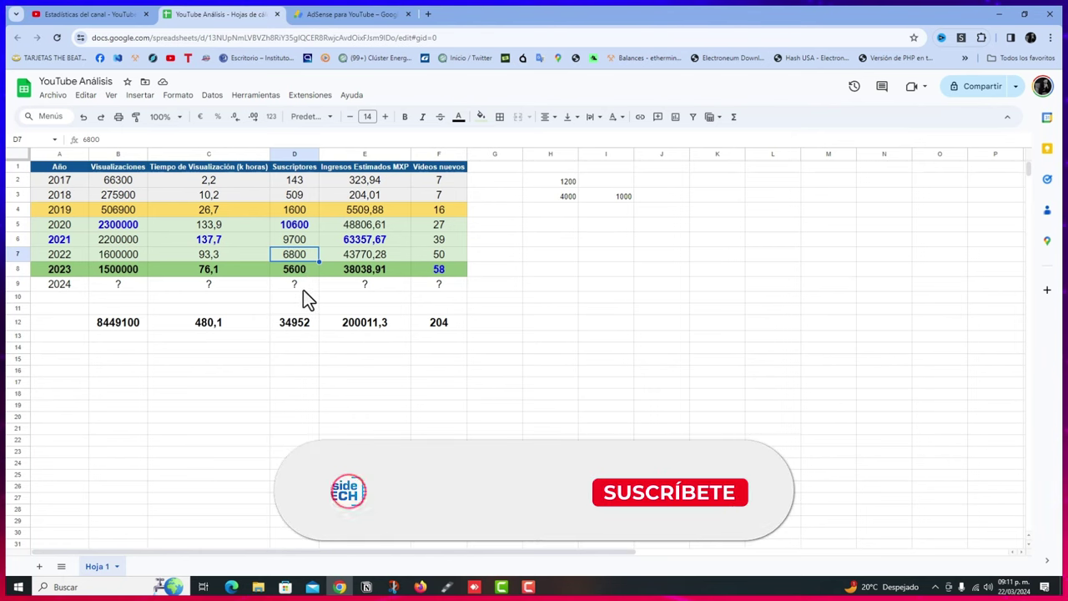
click(304, 285)
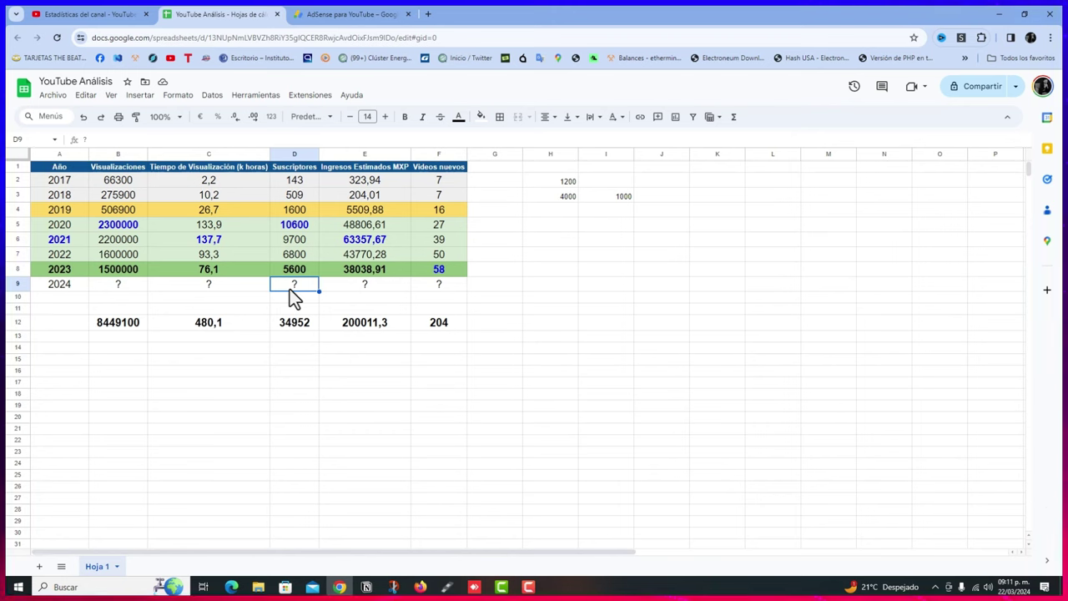
click(342, 290)
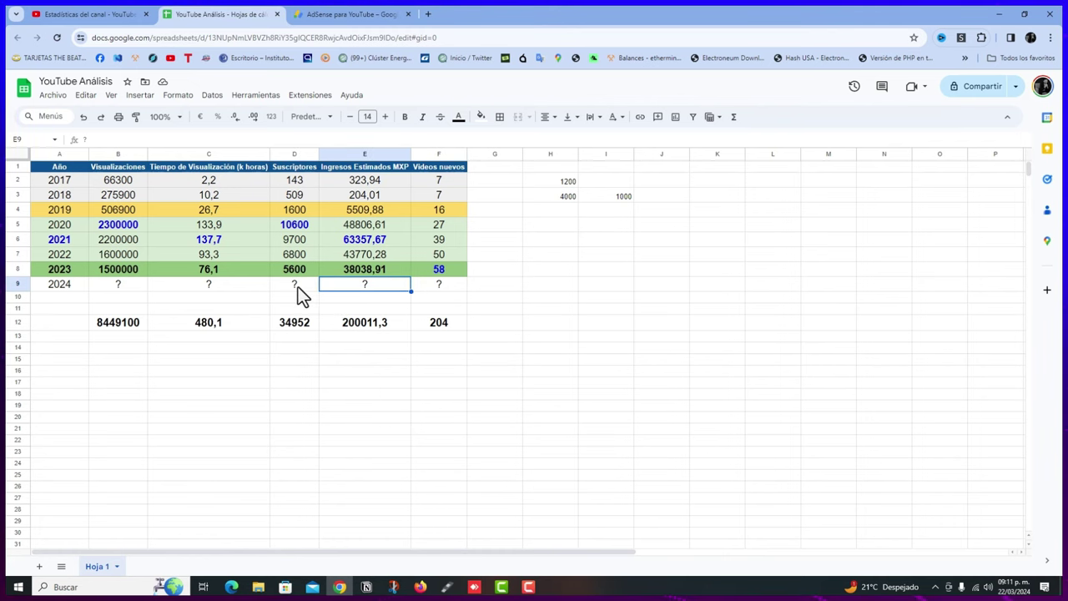
click(298, 287)
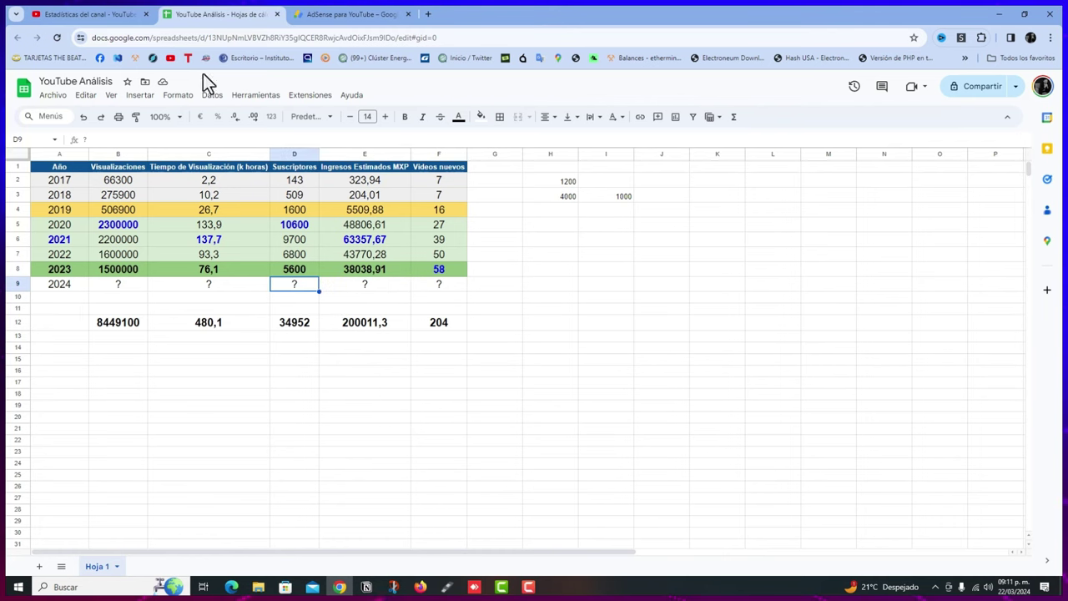
Check the 2024 channel statistics against the spreadsheet's 2022 subscribers and the 2022 and 2023 estimated revenue
click(118, 13)
click(215, 14)
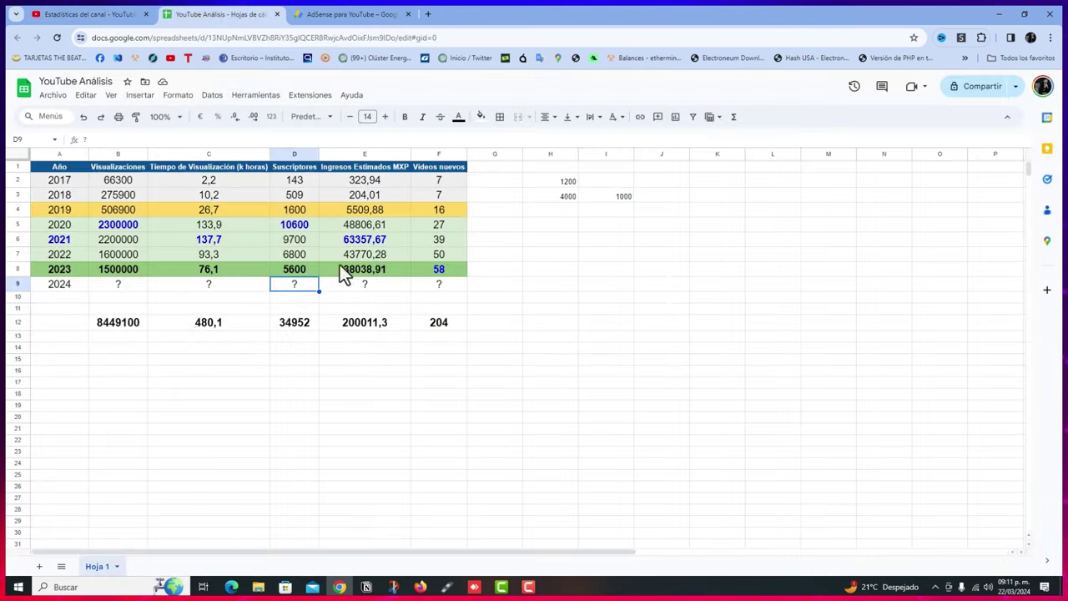
click(298, 252)
click(105, 13)
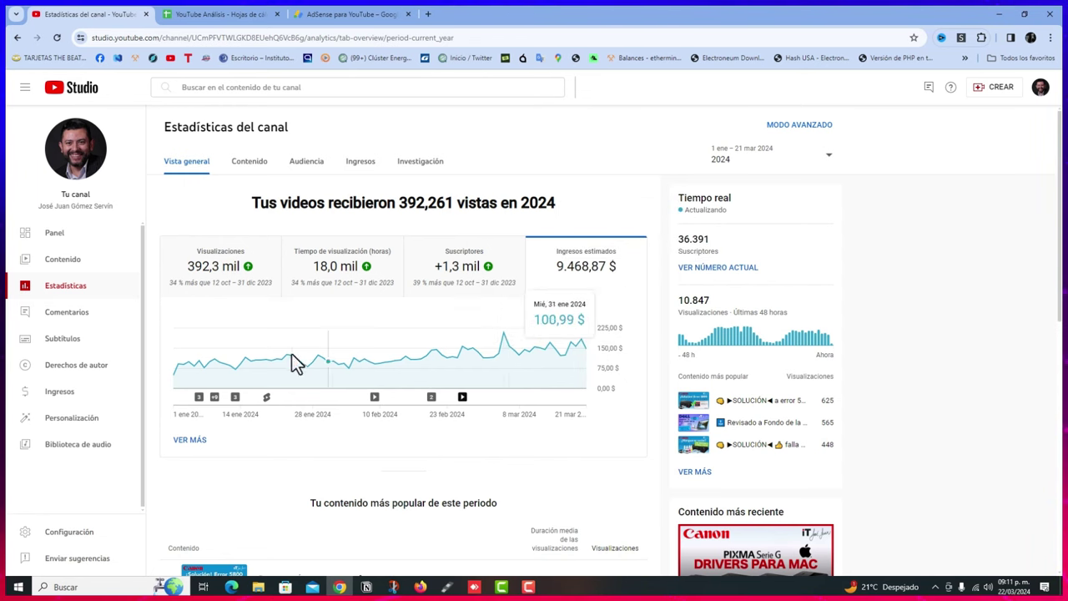
click(219, 14)
click(353, 269)
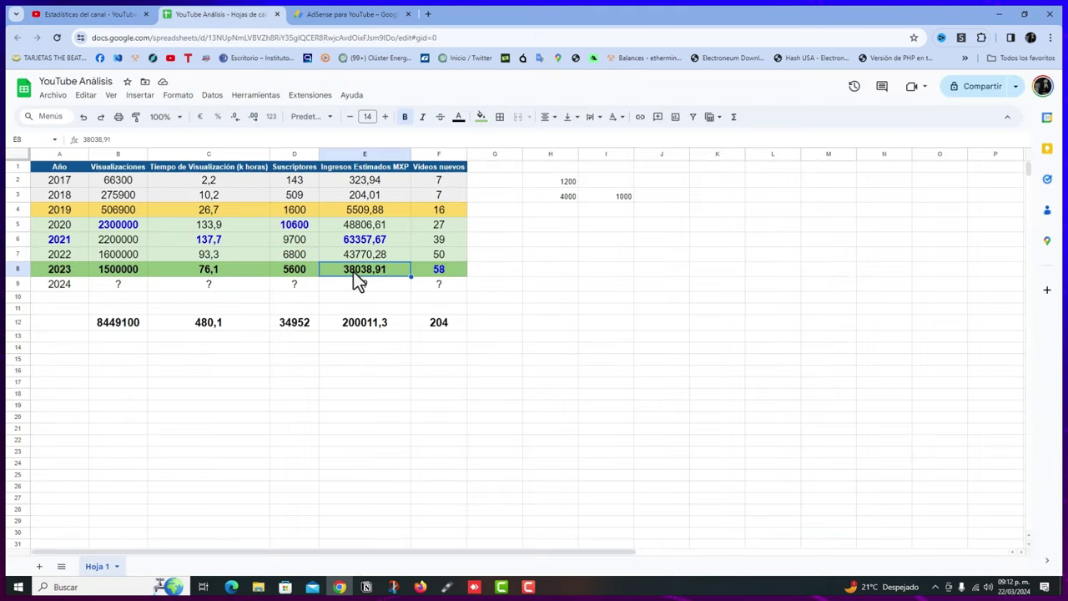
click(354, 257)
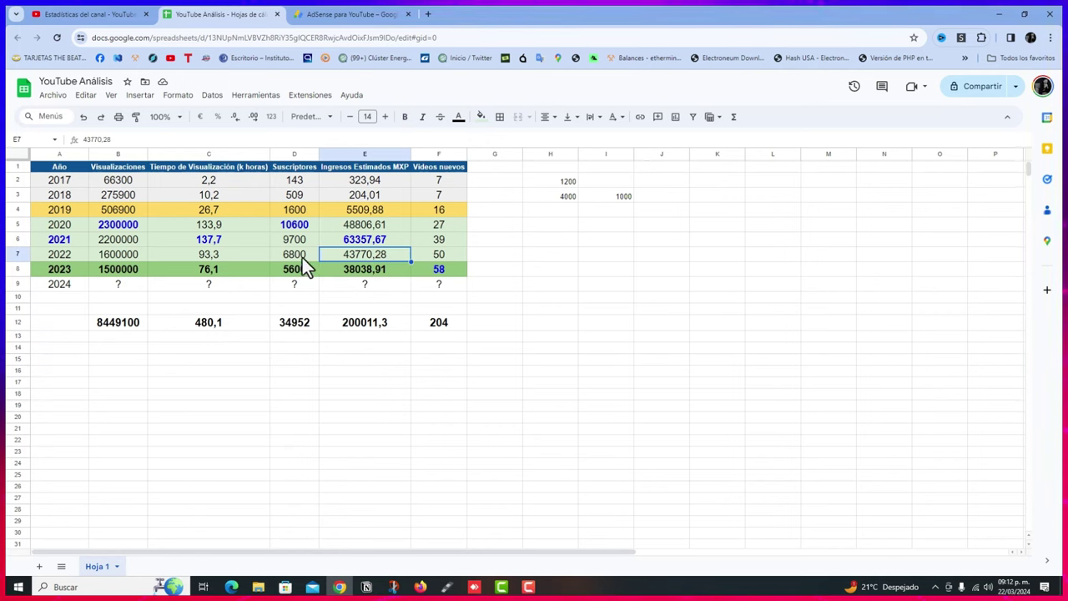
Enter 45000 in cell H9, beside the 2024 row, as a figure for that year's estimated revenue
click(375, 285)
click(574, 287)
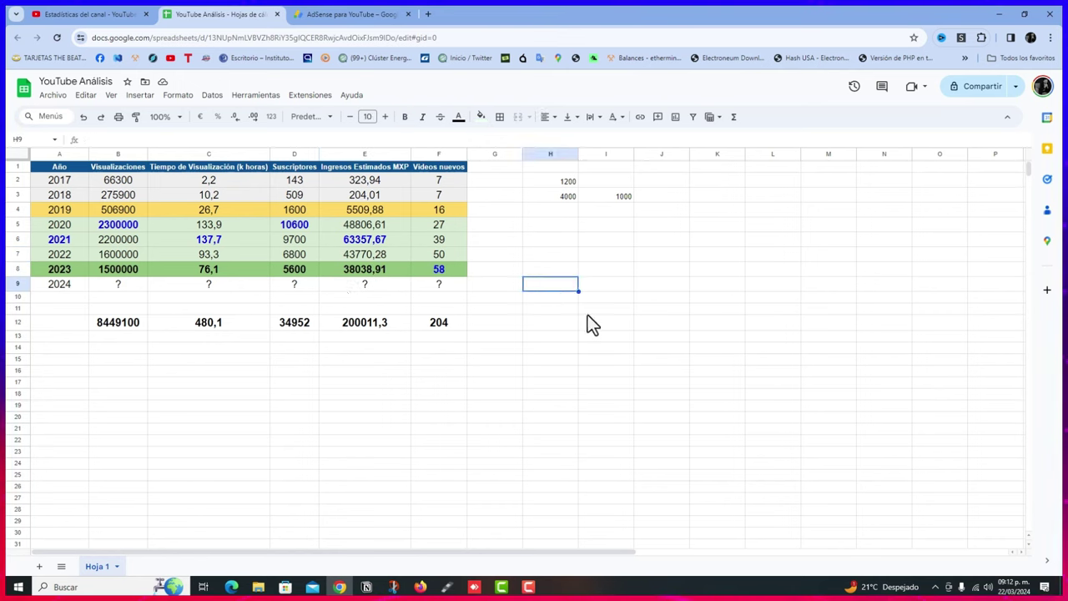
text(45000)
key(Return)
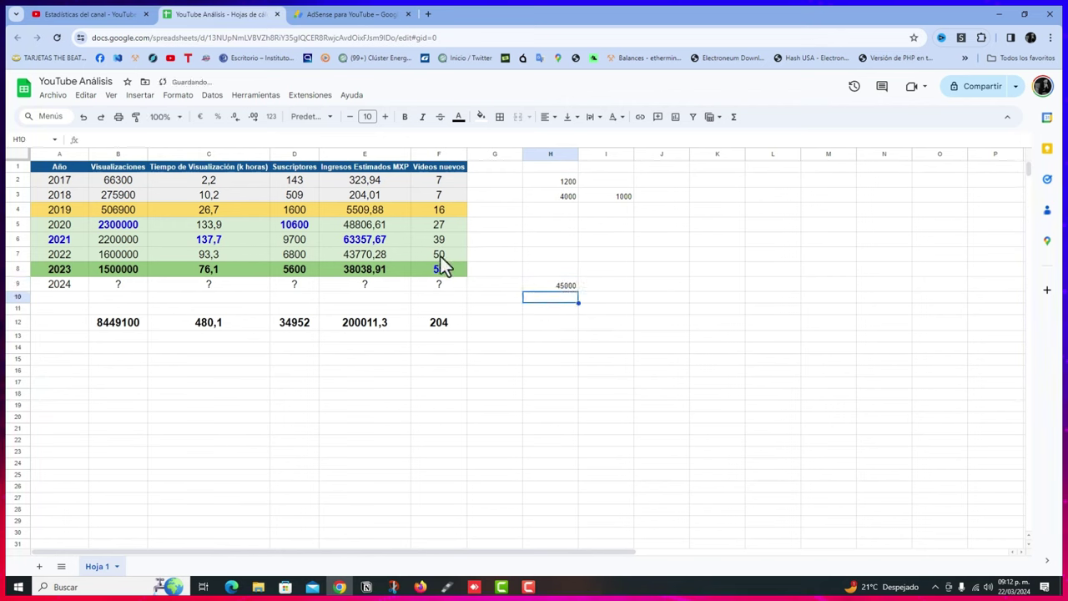
click(536, 289)
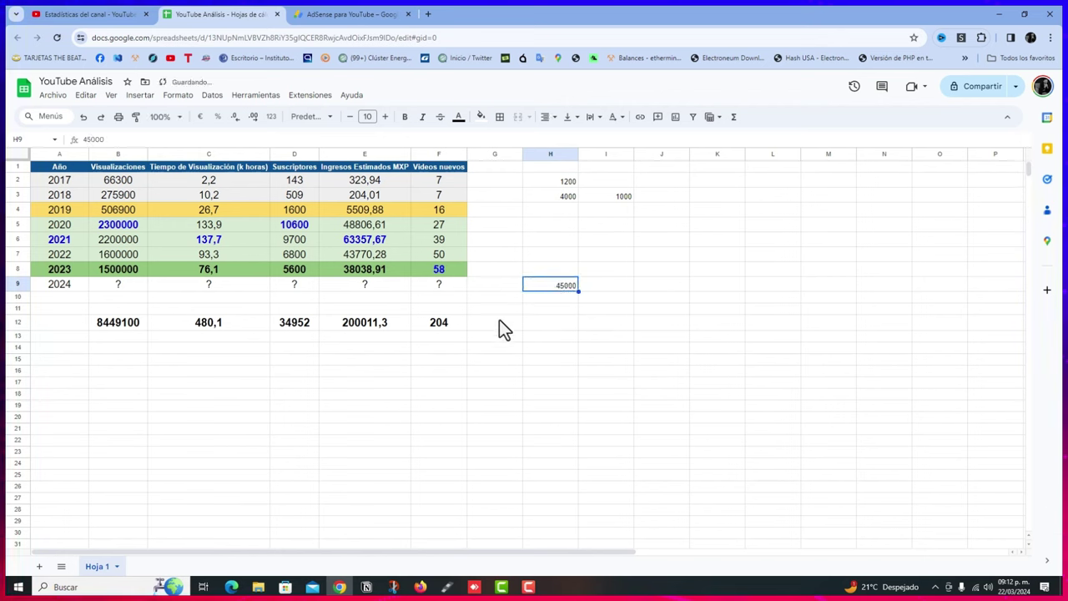
Check the 2024 views placeholder in the spreadsheet, and examine the 2024 daily and total estimated revenue in the channel statistics
click(105, 286)
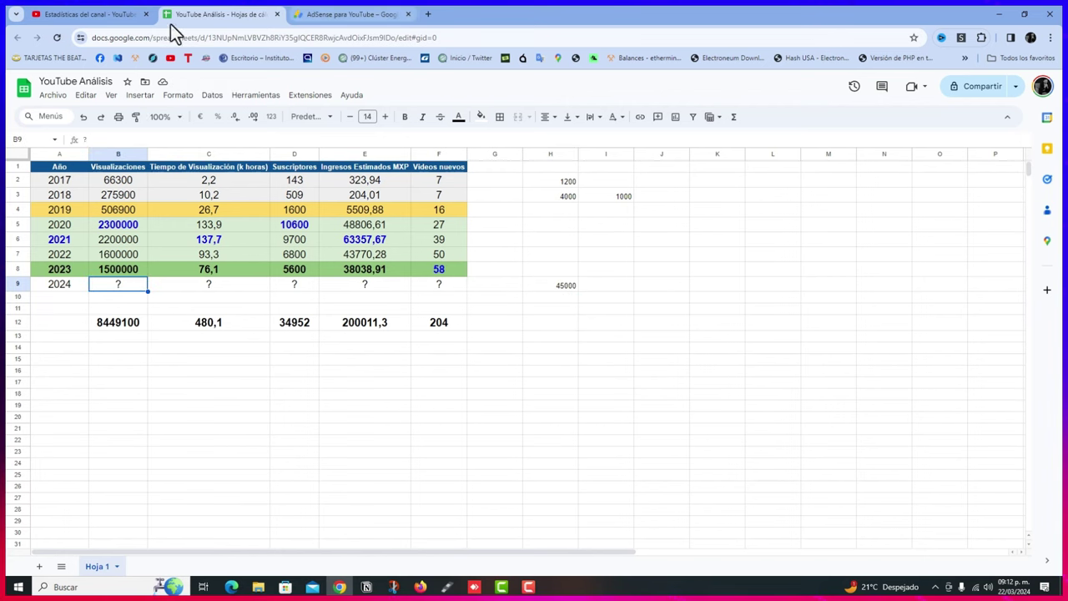
click(109, 14)
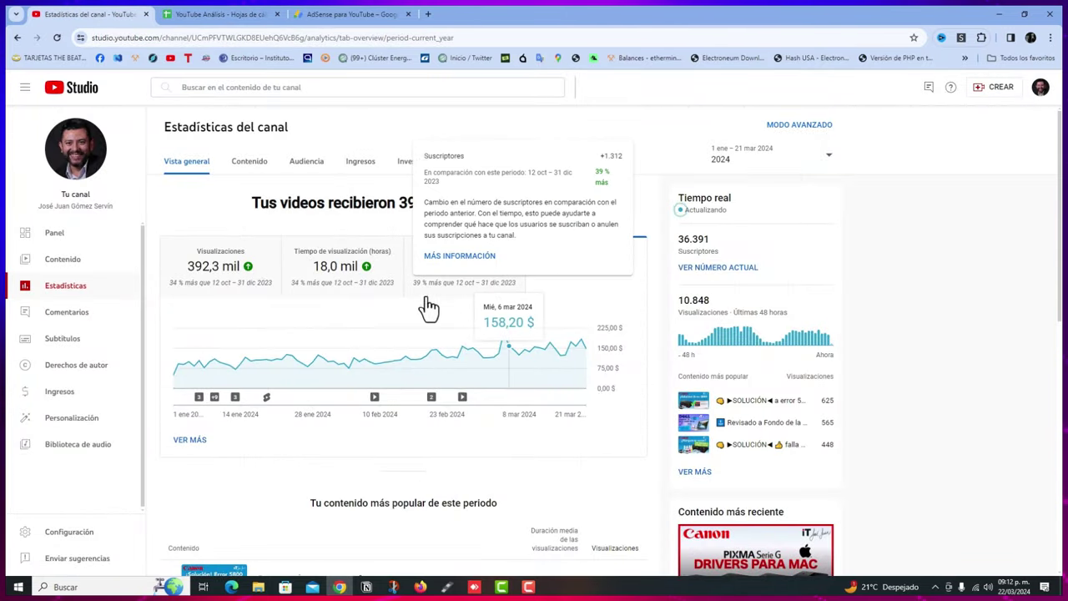
mouse_move(200, 401)
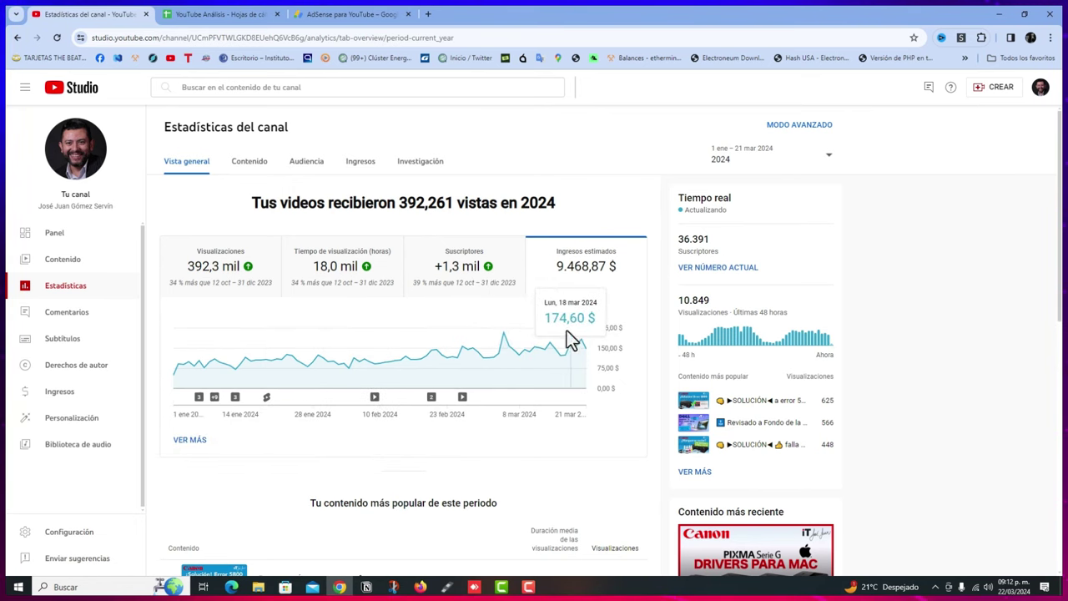
mouse_move(560, 268)
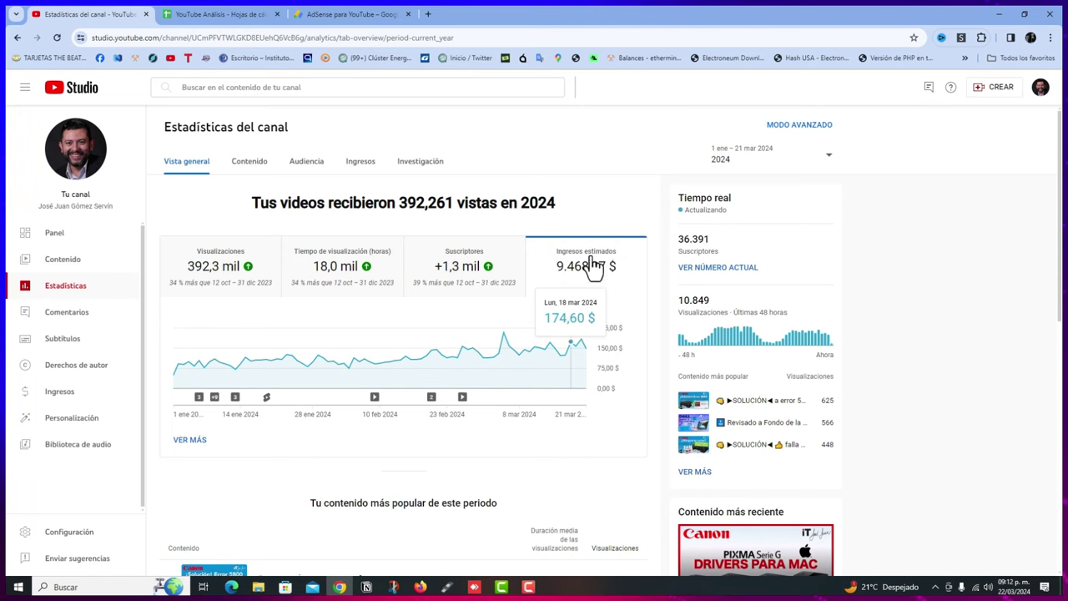